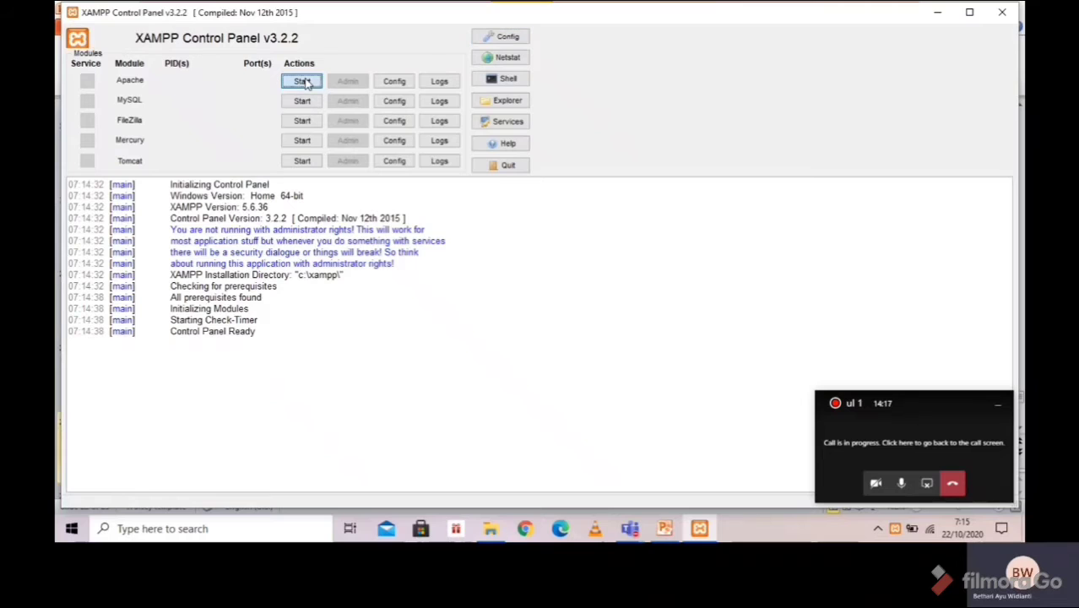
Start the MySQL module in XAMPP and switch to MySQL Workbench 6.3 CE
left_click(315, 101)
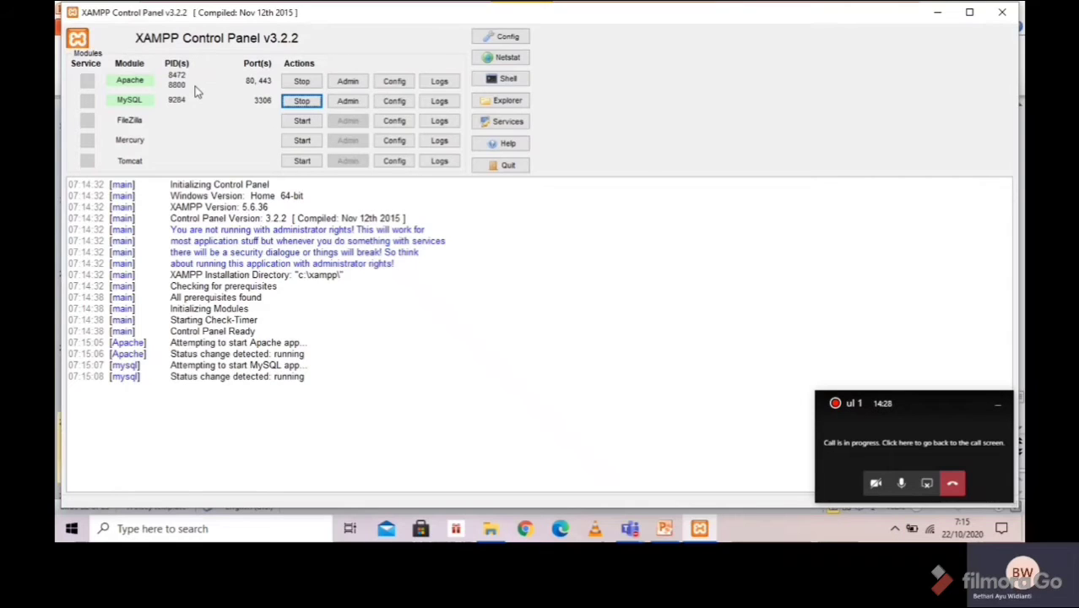
left_click(235, 530)
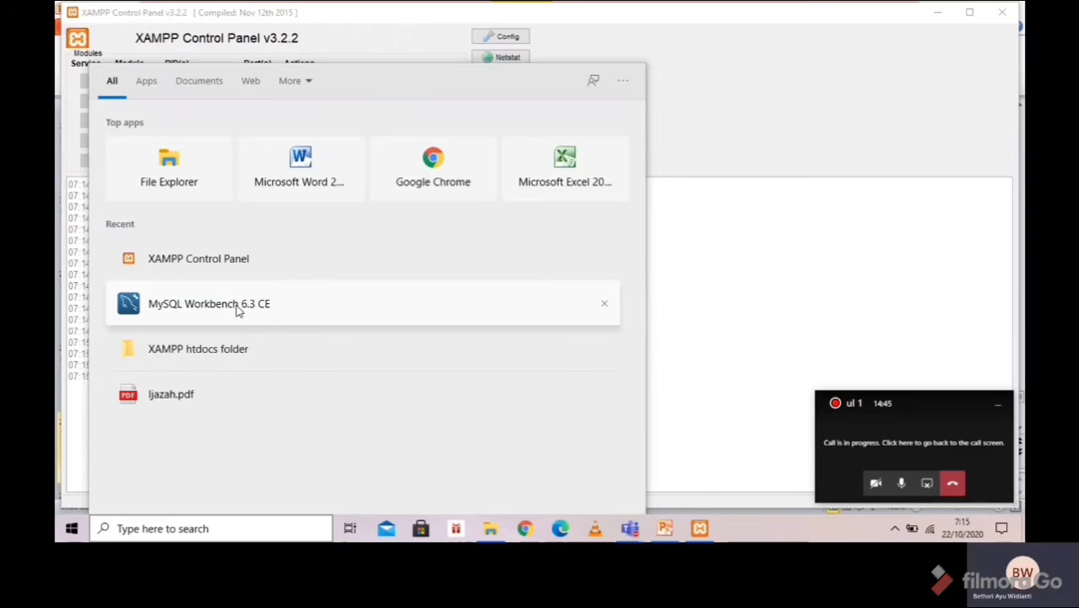
left_click(211, 304)
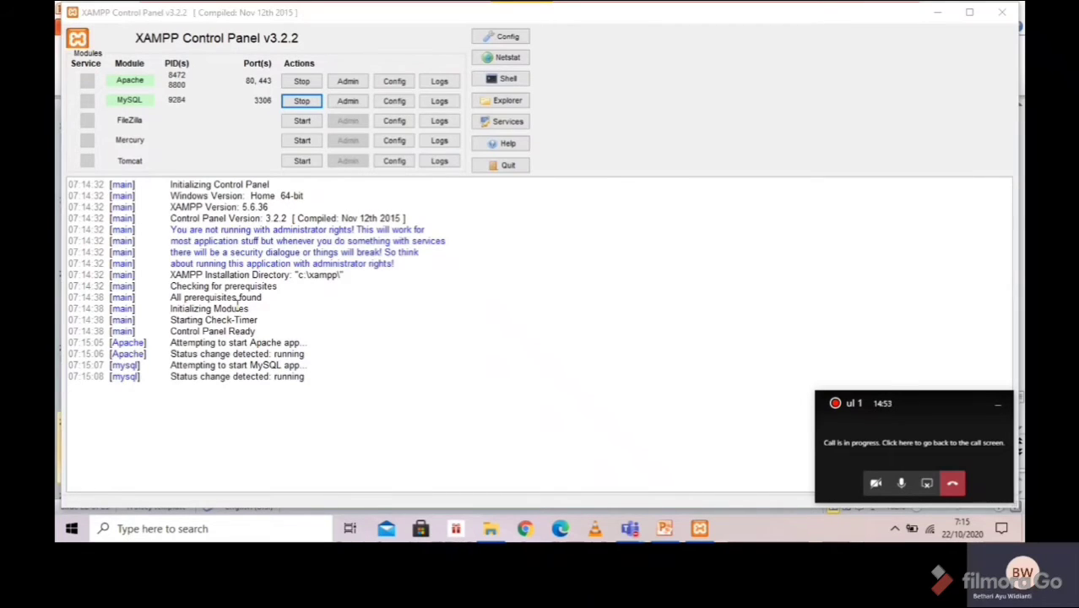
left_click(902, 485)
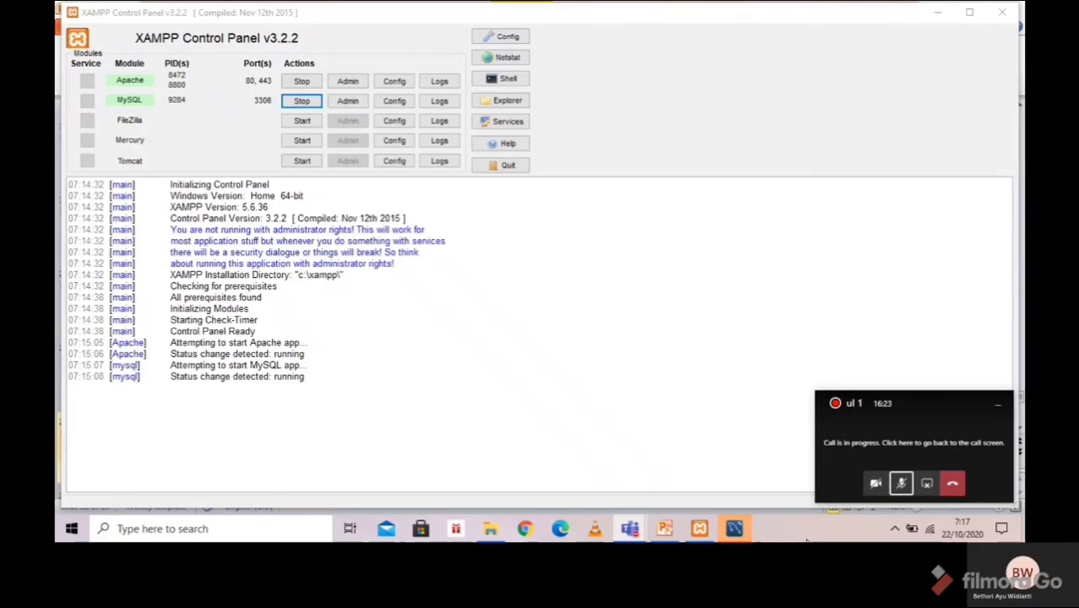
left_click(737, 529)
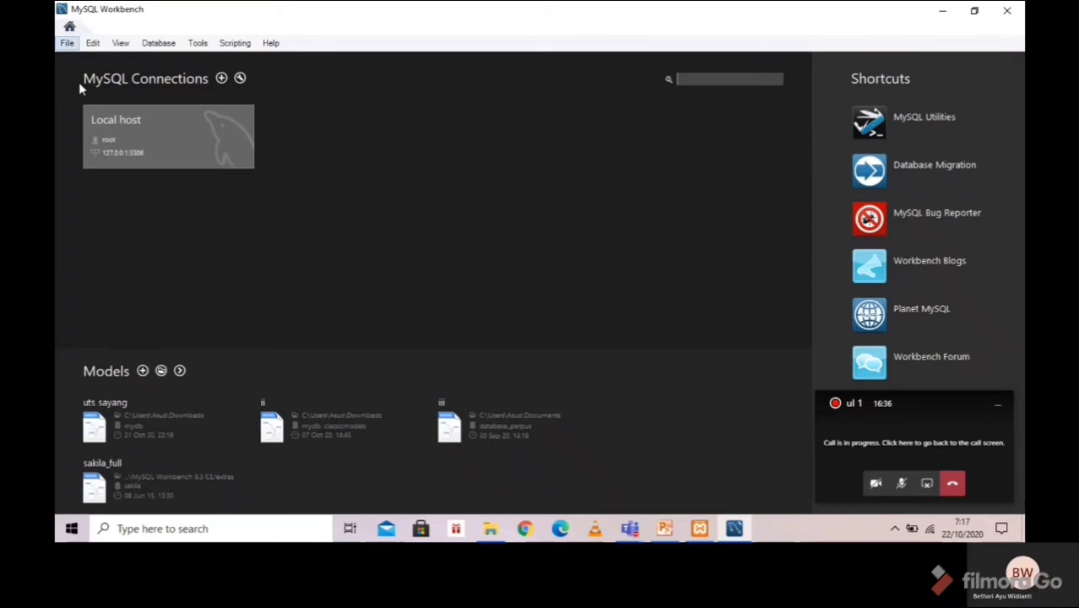
left_click(902, 485)
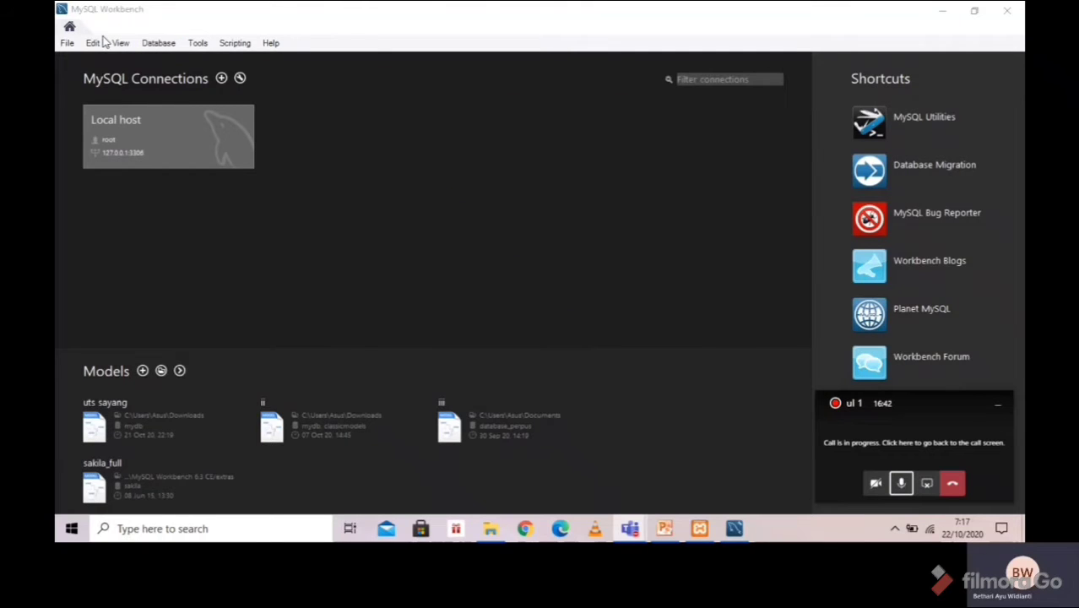
Create a new database model and add an EER diagram to it
left_click(144, 373)
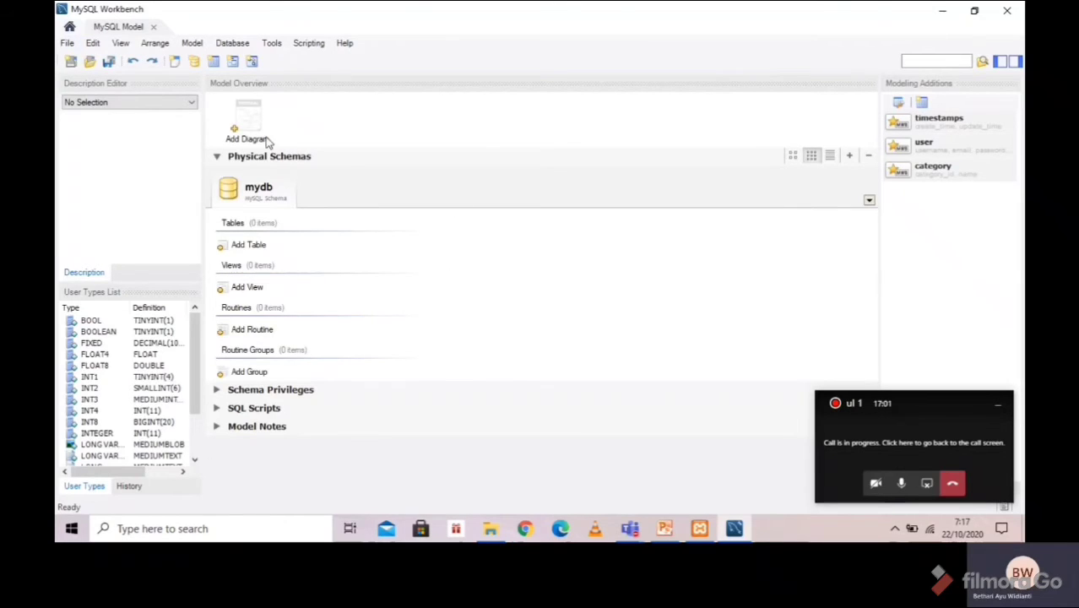
left_click(236, 131)
double_click(236, 131)
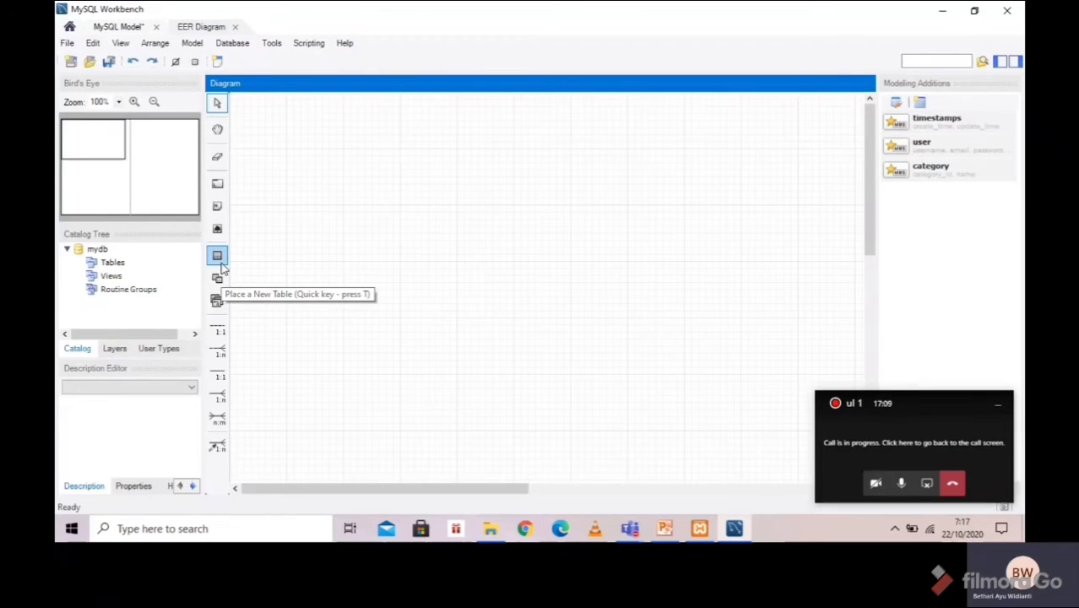
Review the Minimarket Dewayanto entities and attributes on the PowerPoint slide, and return to the EER diagram in MySQL Workbench
left_click(901, 483)
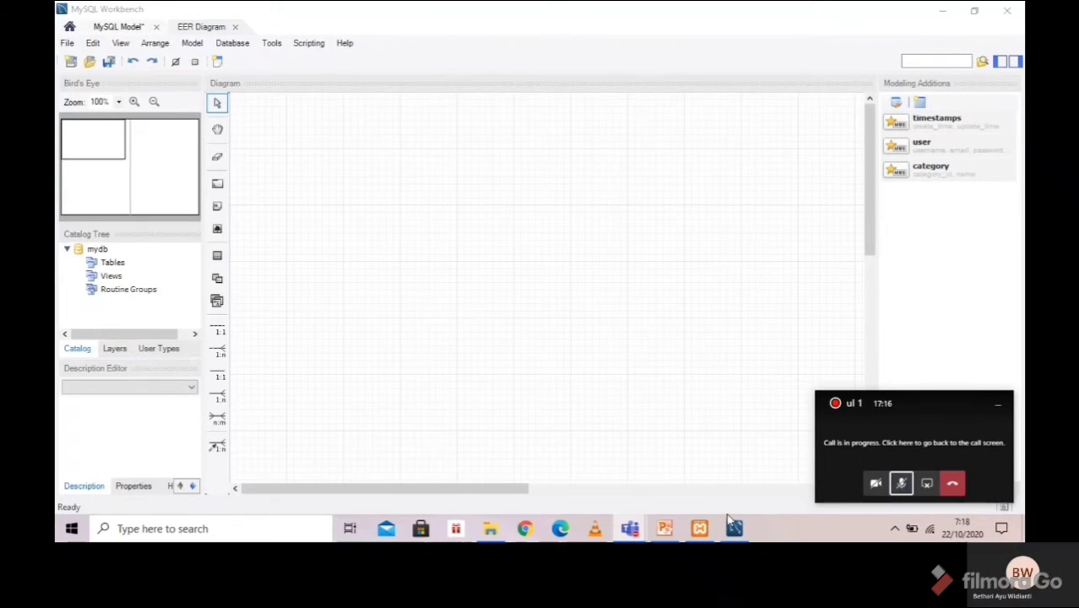
left_click(666, 529)
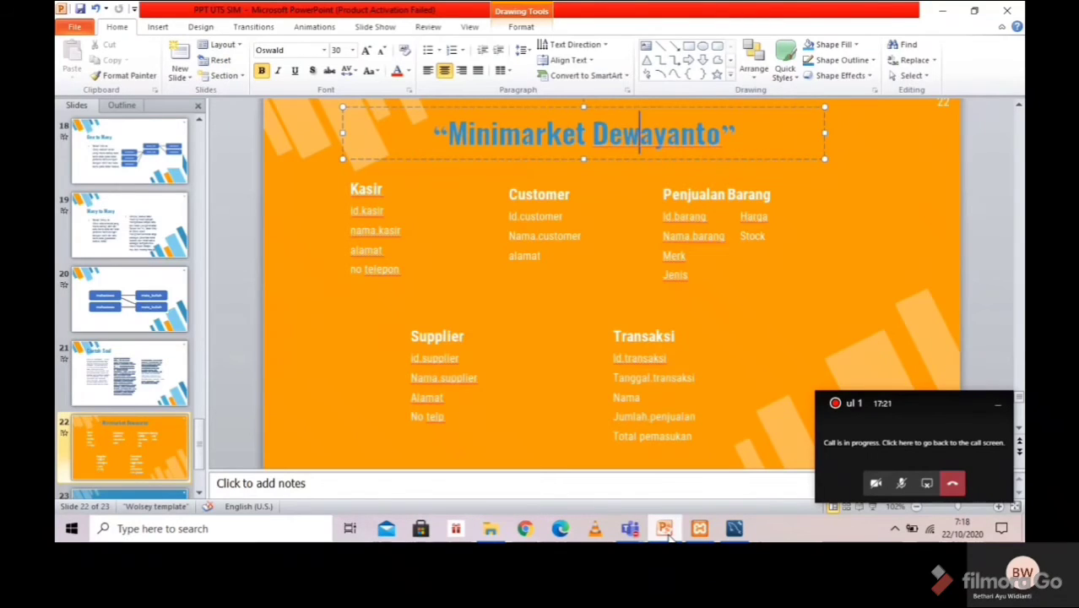
left_click(735, 532)
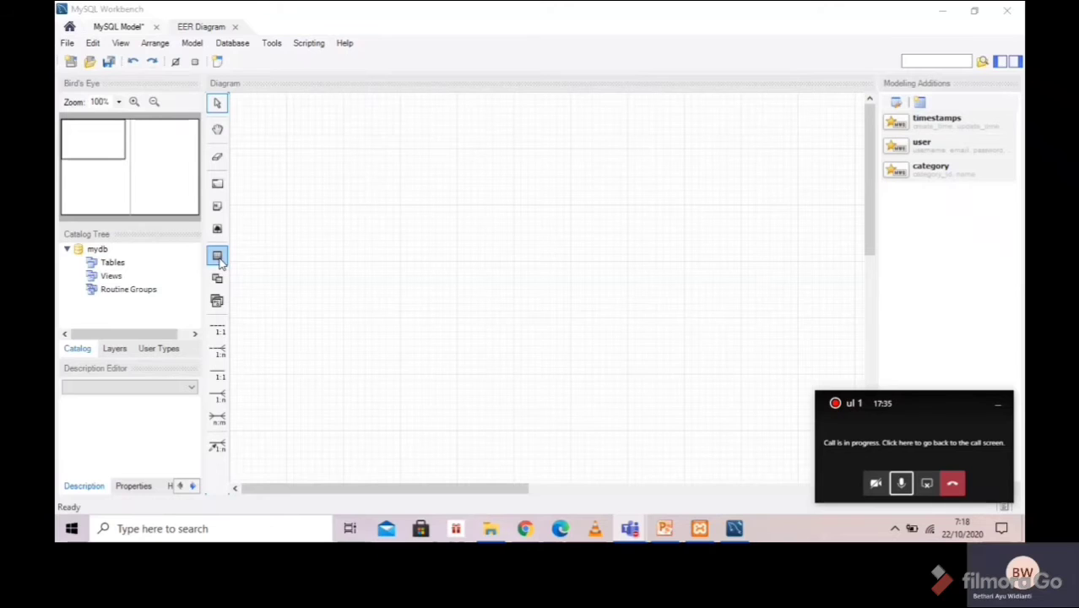
left_click(210, 31)
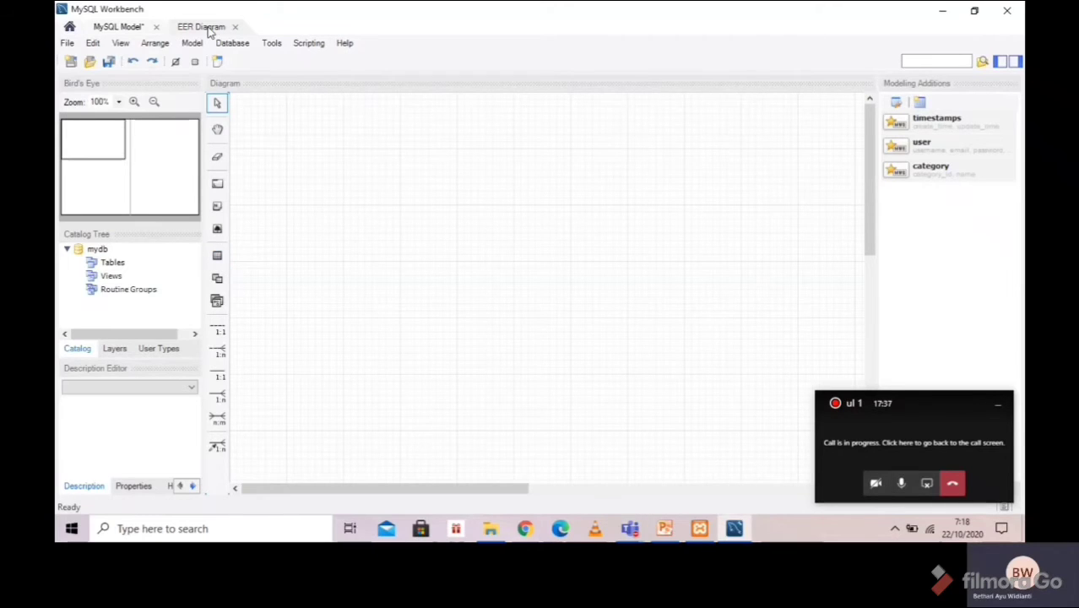
left_click(132, 27)
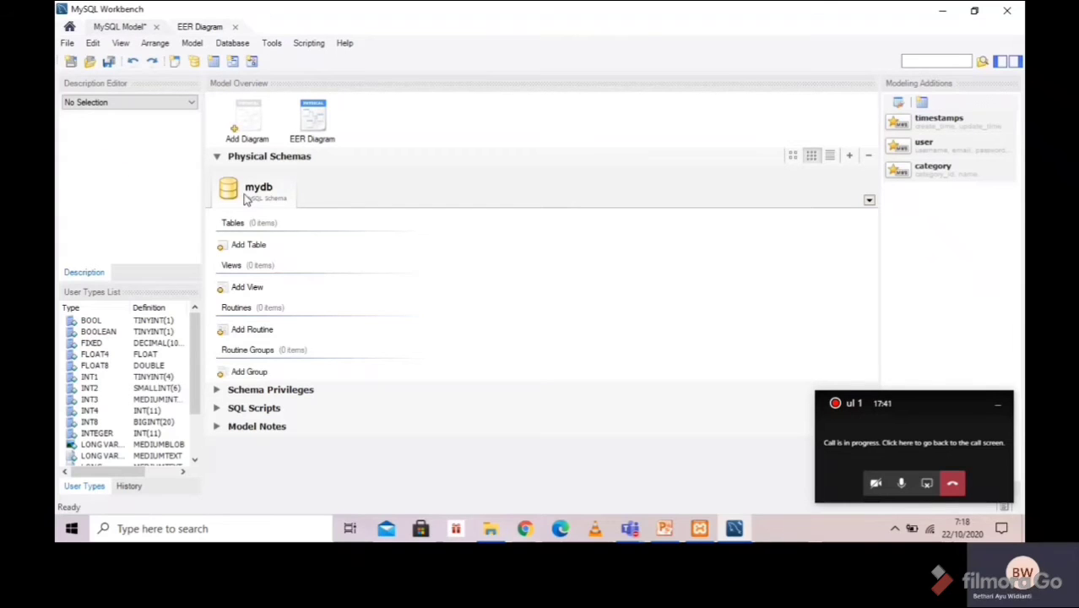
left_click(218, 29)
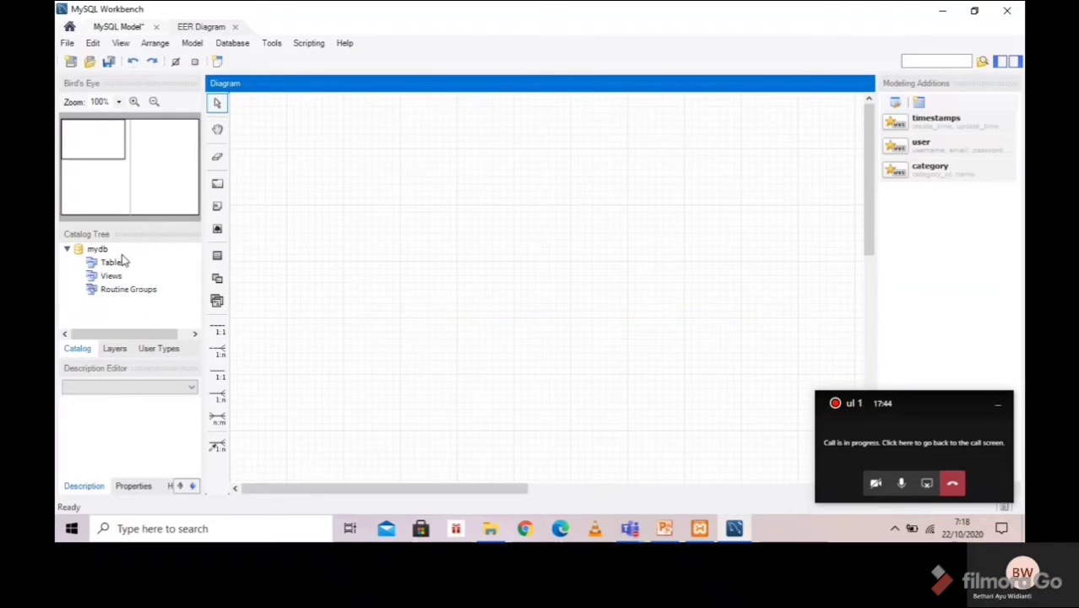
Place a new table in the upper part of the diagram and name it Kasir
left_click(217, 255)
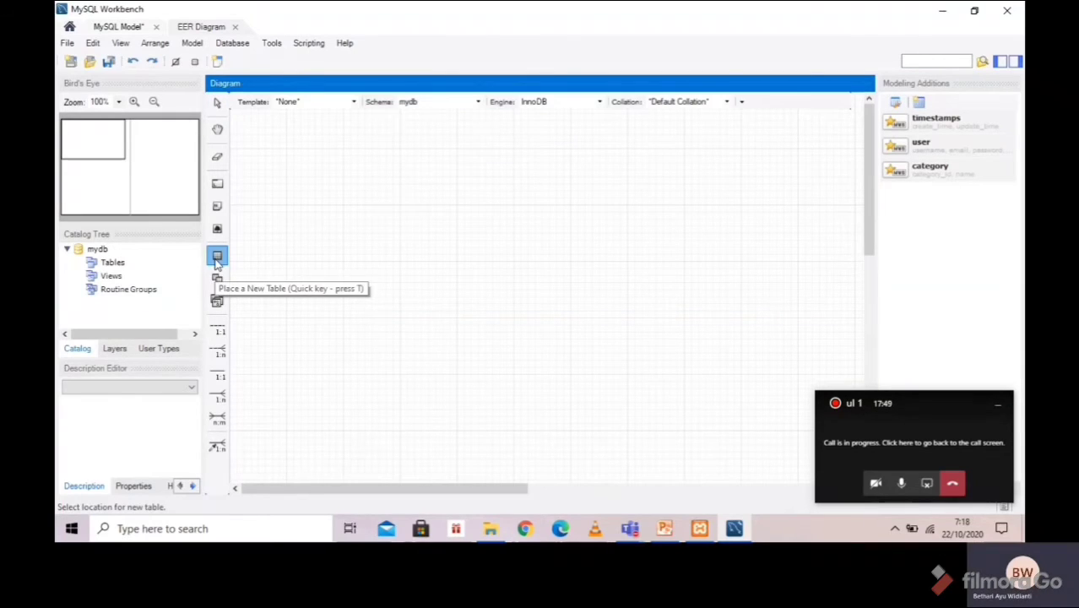
left_click(297, 208)
left_click(300, 211)
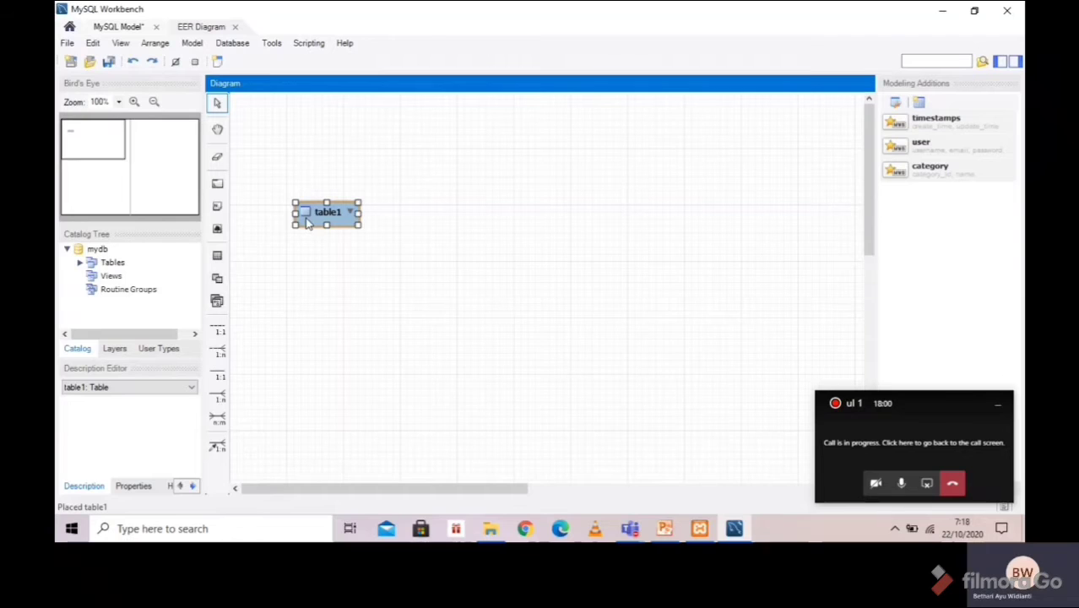
double_click(309, 222)
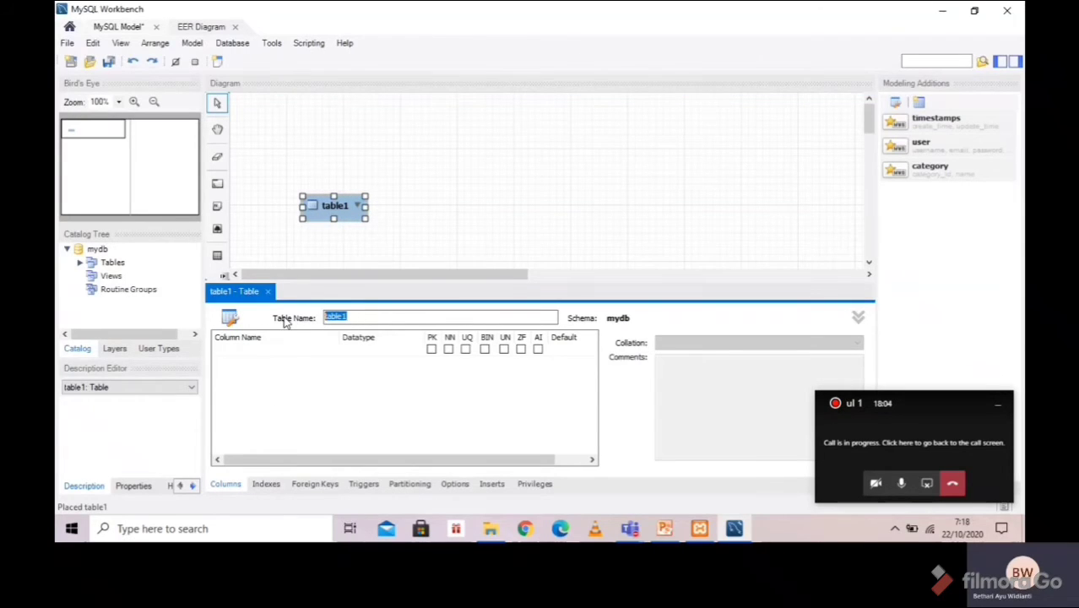
type("Kasir")
left_click(282, 374)
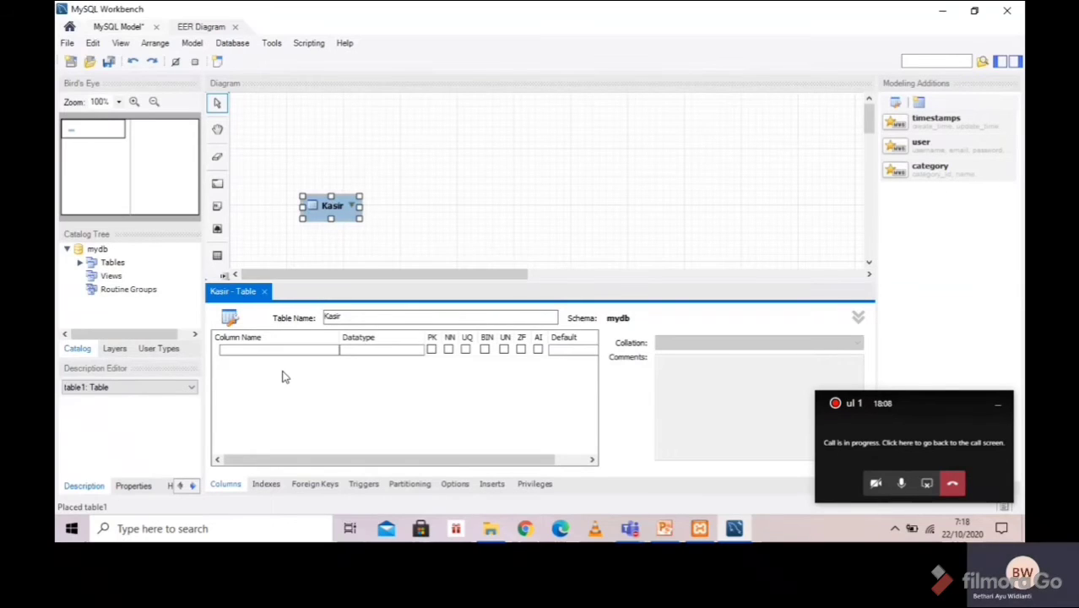
Add the columns idKasir (INT, primary key) and nama.kasir (VARCHAR(45)) to the Kasir table
left_click(236, 351)
left_click(235, 351)
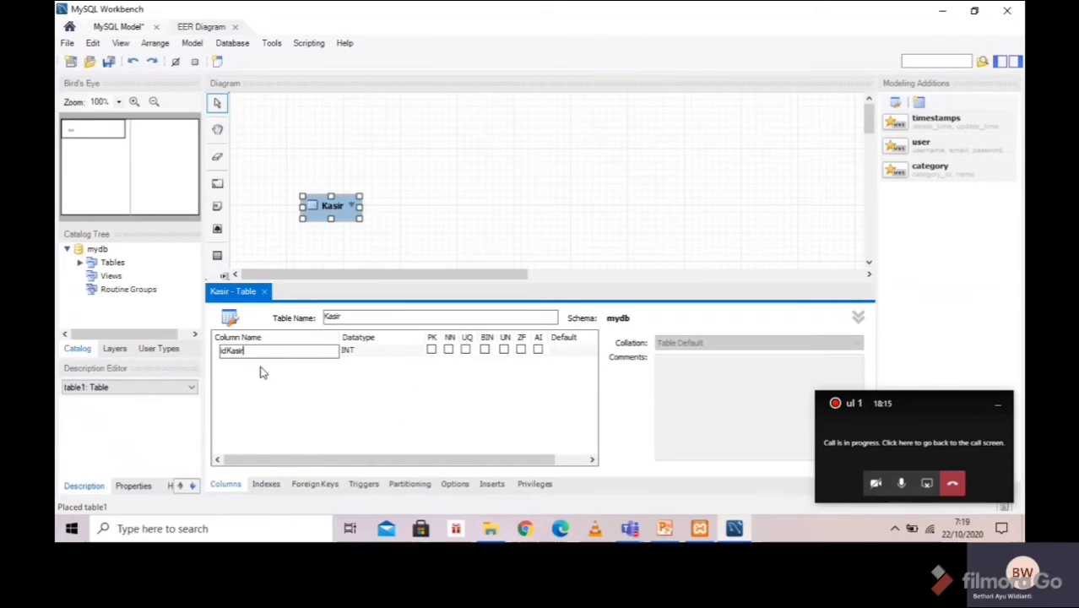
left_click(258, 362)
type("n")
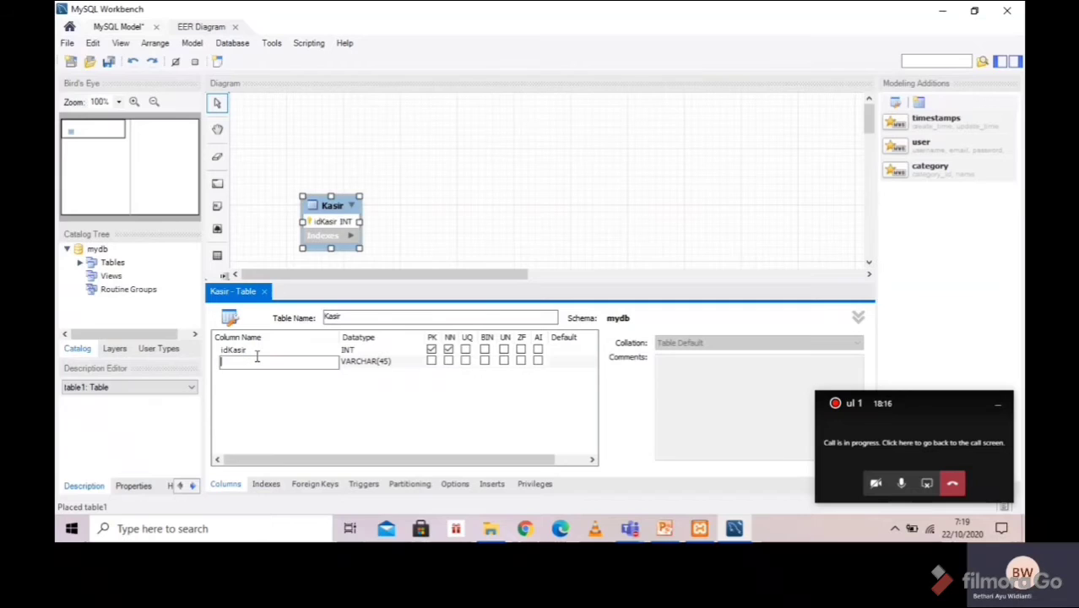
type("ama.kasir")
left_click(247, 393)
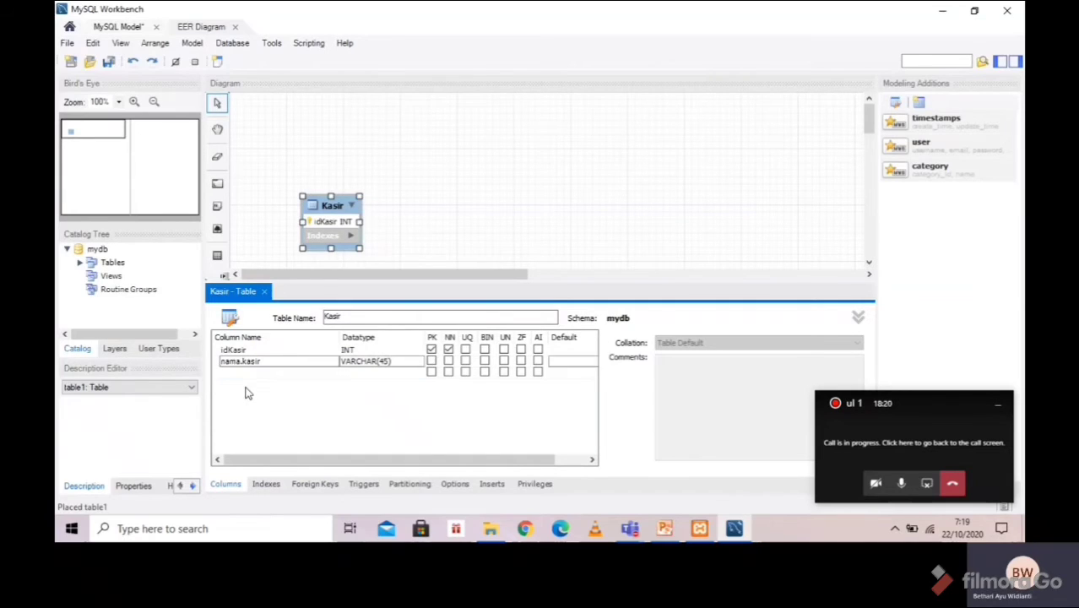
Add the VARCHAR(45) columns alamat and nomer telpon to the Kasir table
left_click(249, 373)
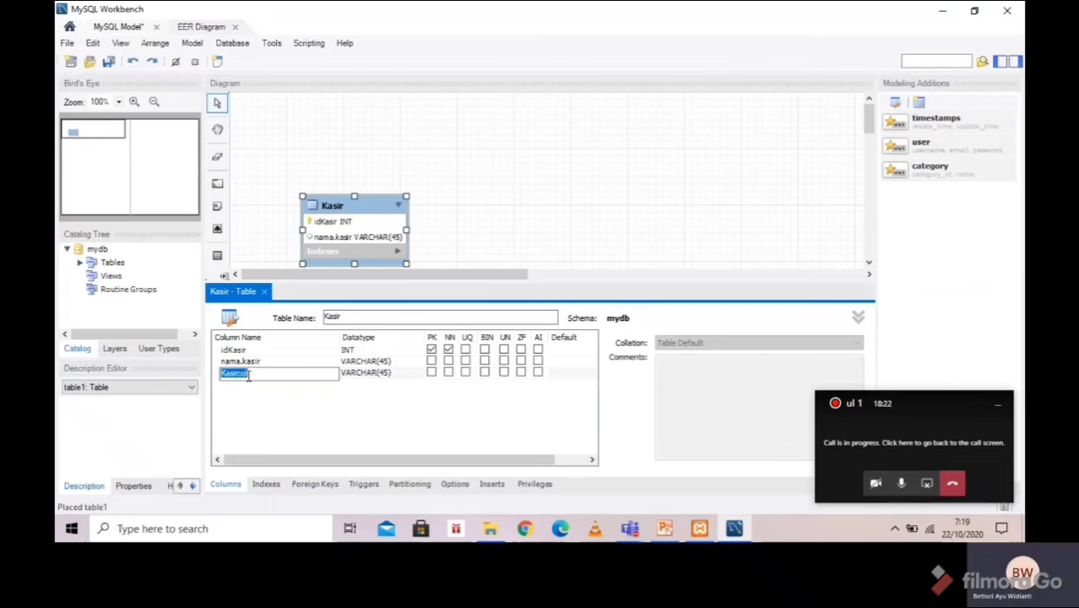
type("alamat")
left_click(249, 386)
type("no")
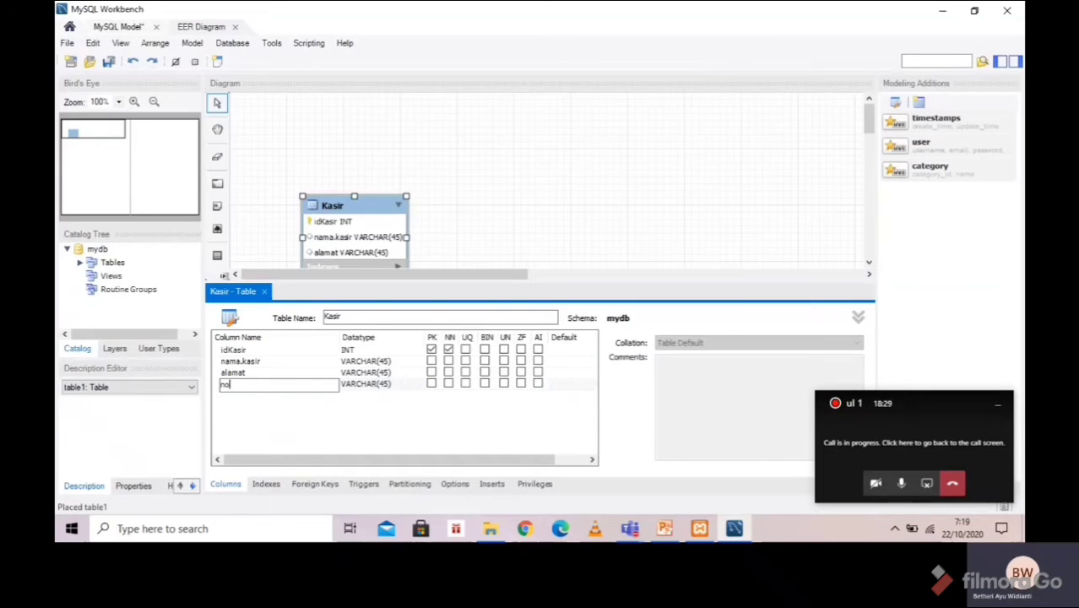
type("mer telpon")
Set the datatype of nomer telpon to NUMERIC, close the table editor and move the Kasir table slightly up in the diagram
left_click(364, 382)
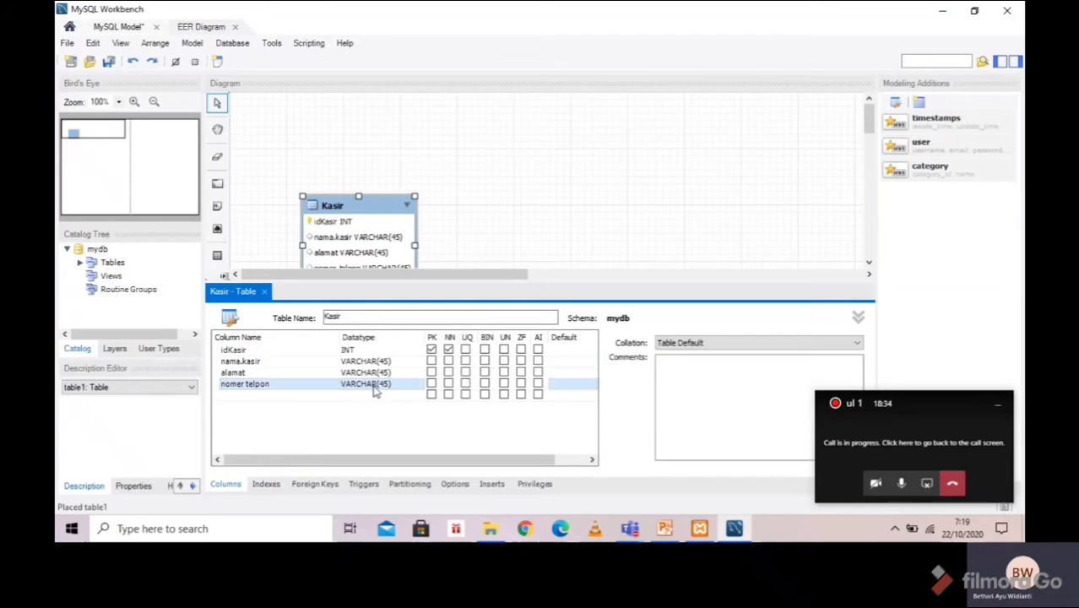
left_click(374, 385)
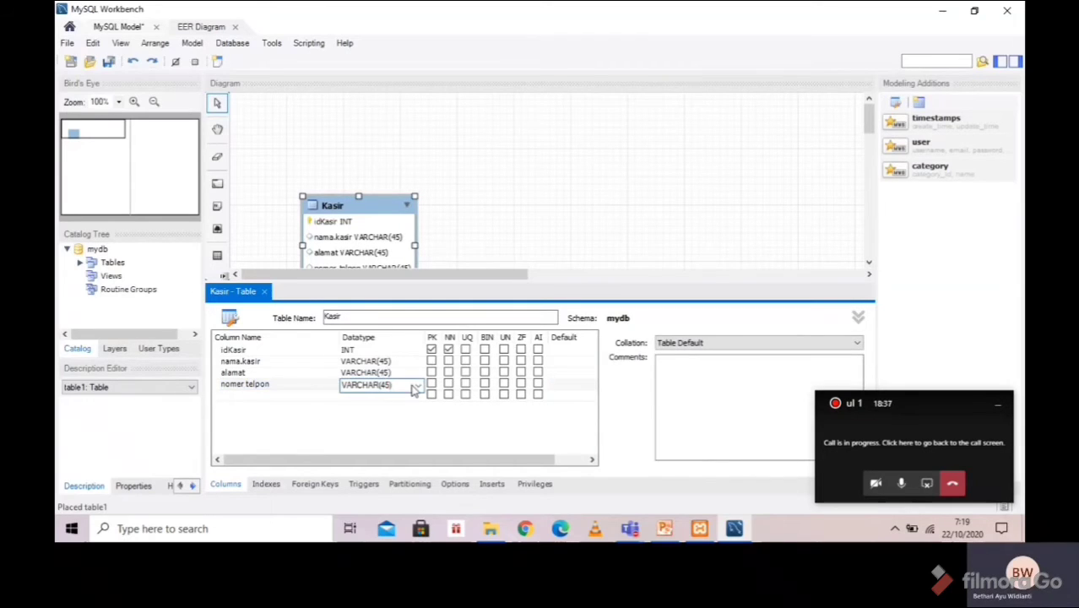
left_click(414, 389)
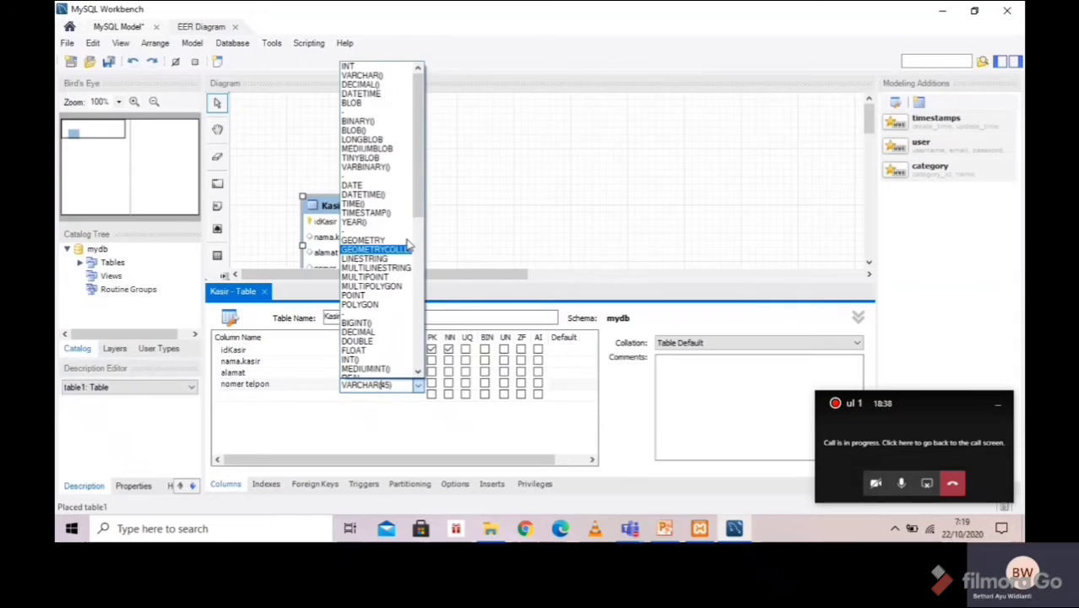
left_click_drag(419, 208, 433, 370)
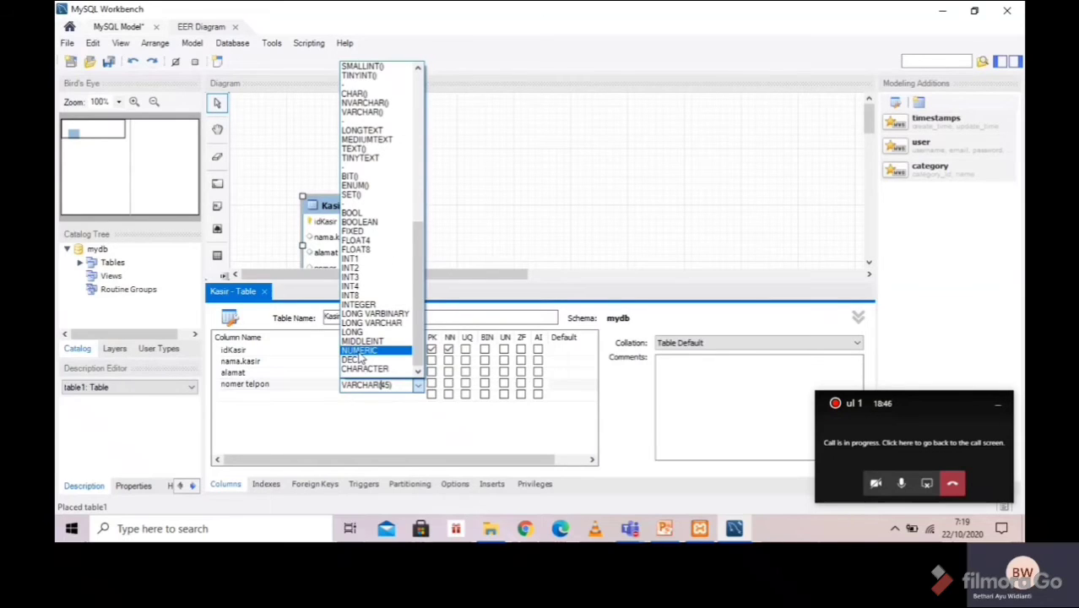
left_click(360, 351)
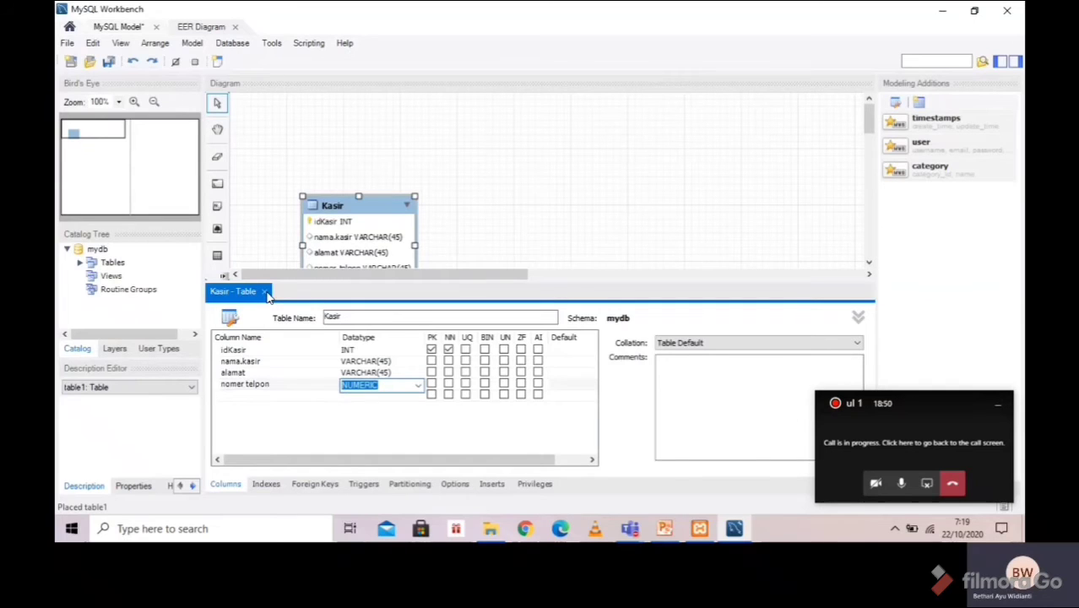
left_click(266, 293)
left_click(266, 293)
left_click_drag(344, 211, 355, 164)
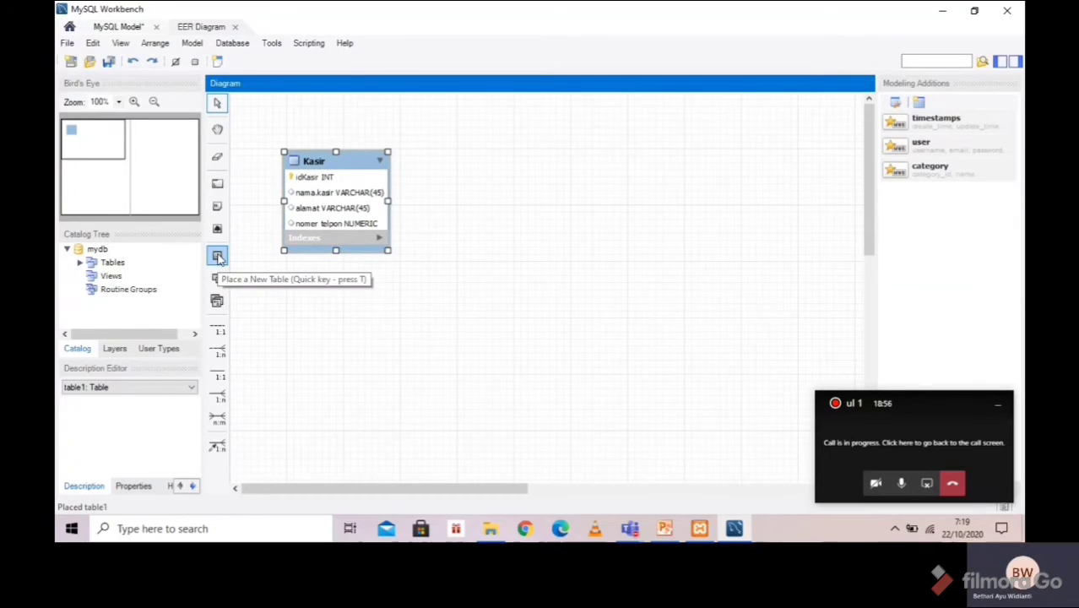
Place a second table to the right of Kasir and name it Customer
left_click(217, 257)
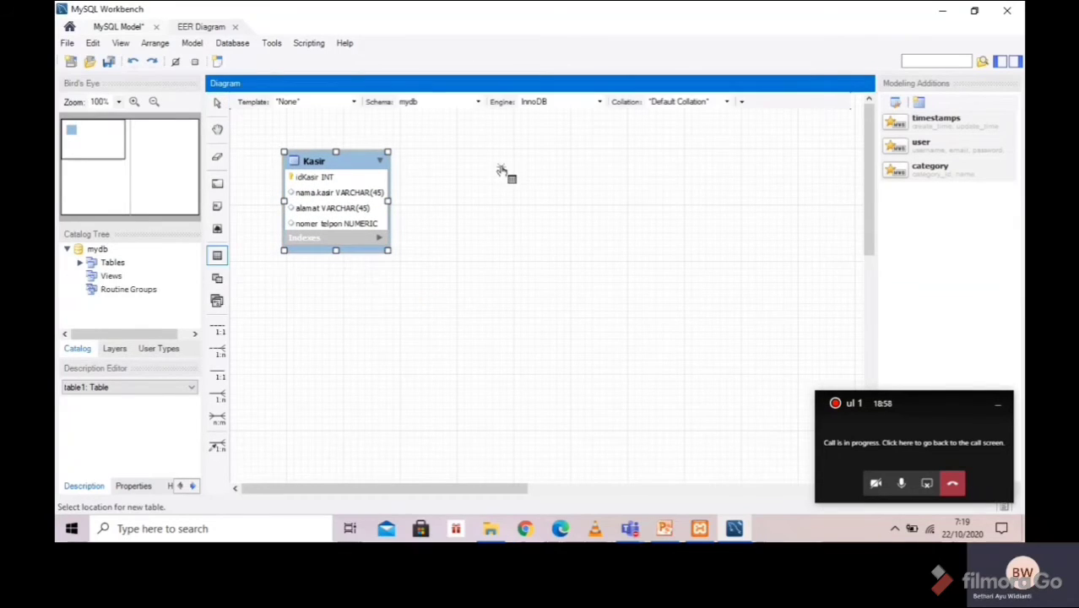
left_click(505, 174)
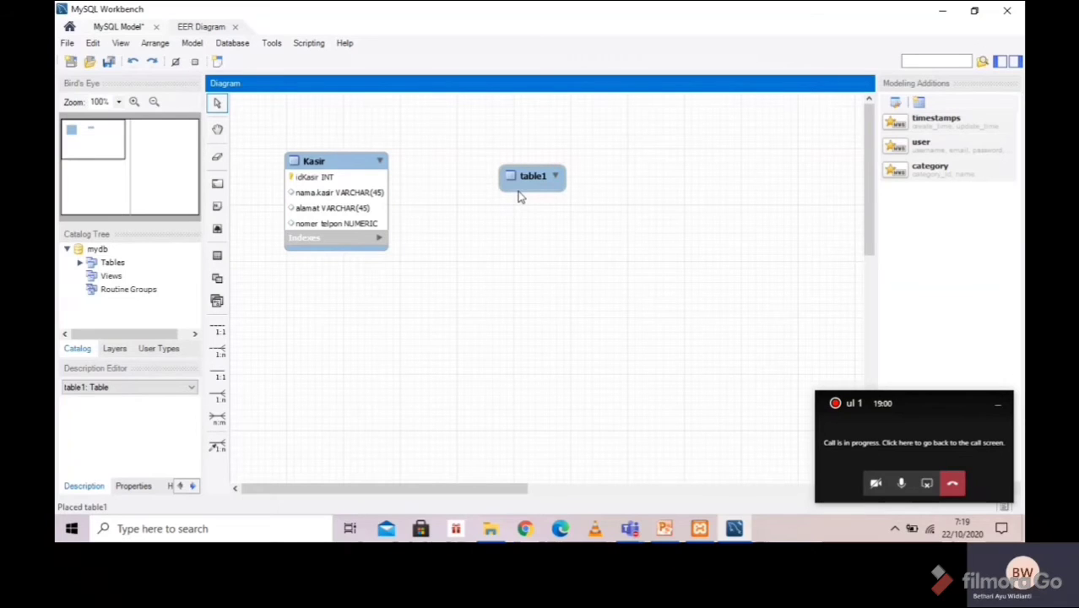
left_click(528, 180)
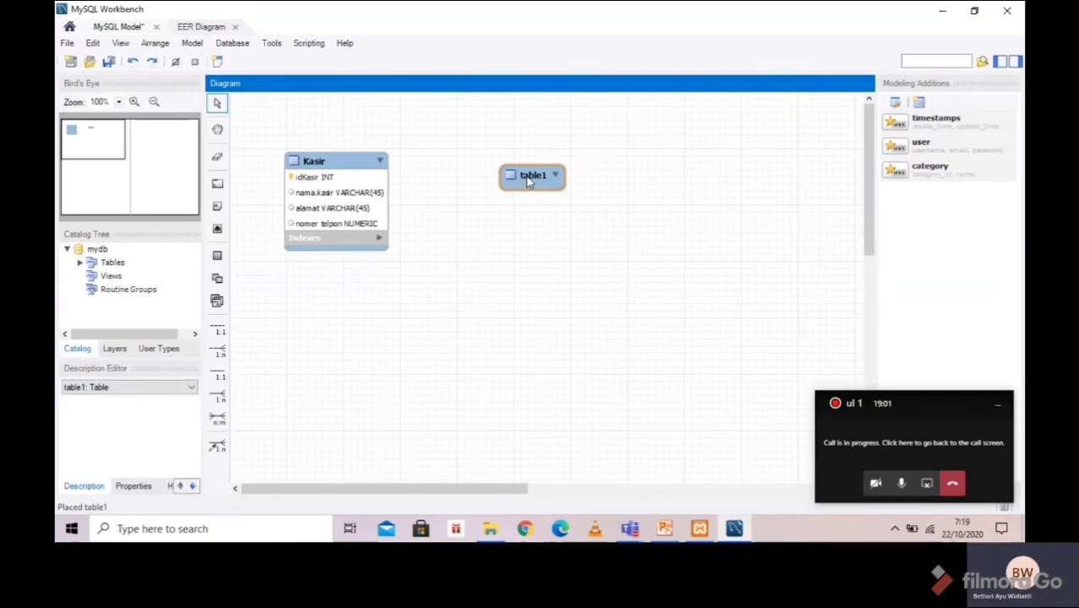
double_click(528, 181)
type("Cust")
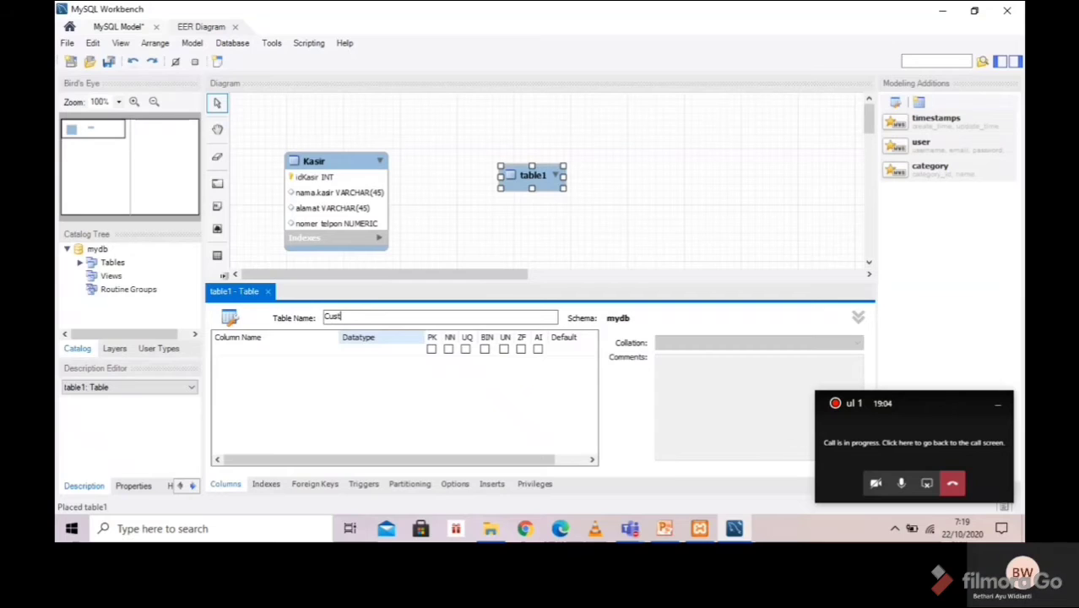
type("omer")
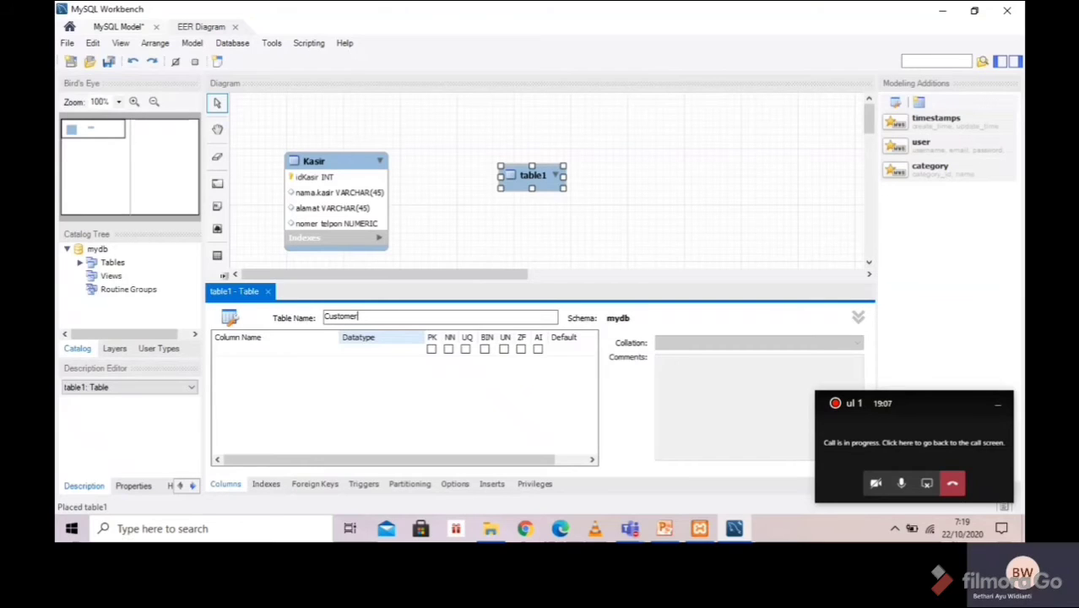
left_click(251, 364)
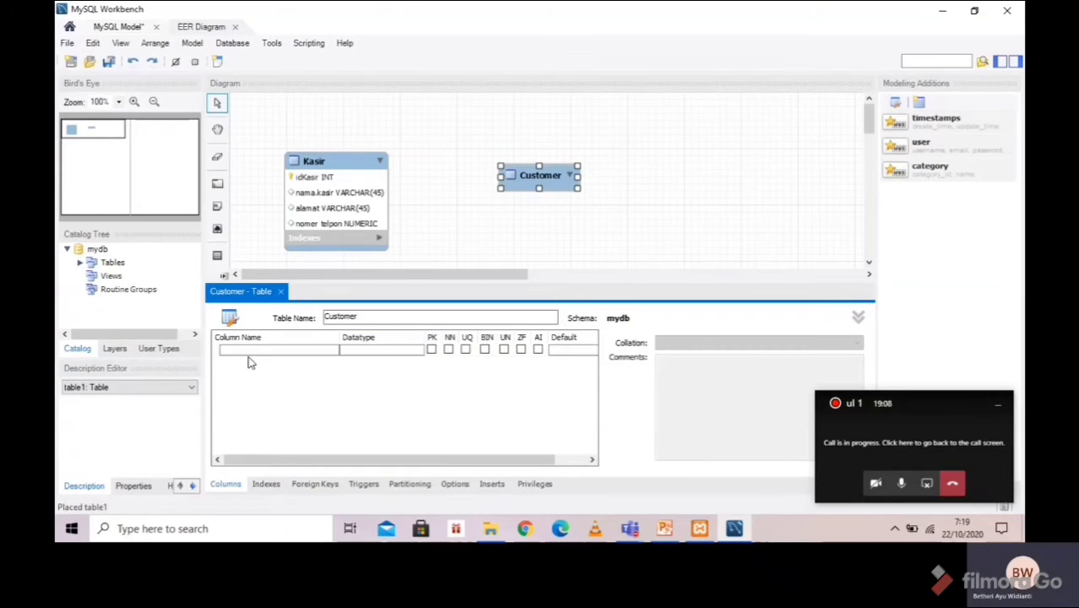
Add the columns idCustomer (INT, primary key) and nama customer (VARCHAR(45)) to the Customer table
double_click(248, 351)
double_click(248, 361)
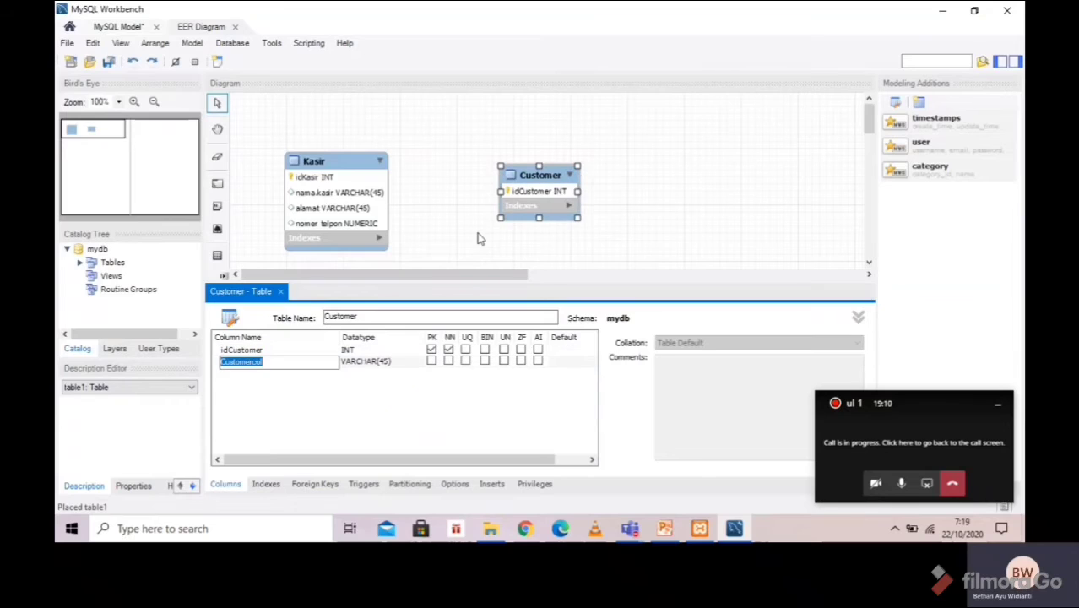
key("BackSpace")
type("nama cst")
key("BackSpace")
key("BackSpace")
type("ust")
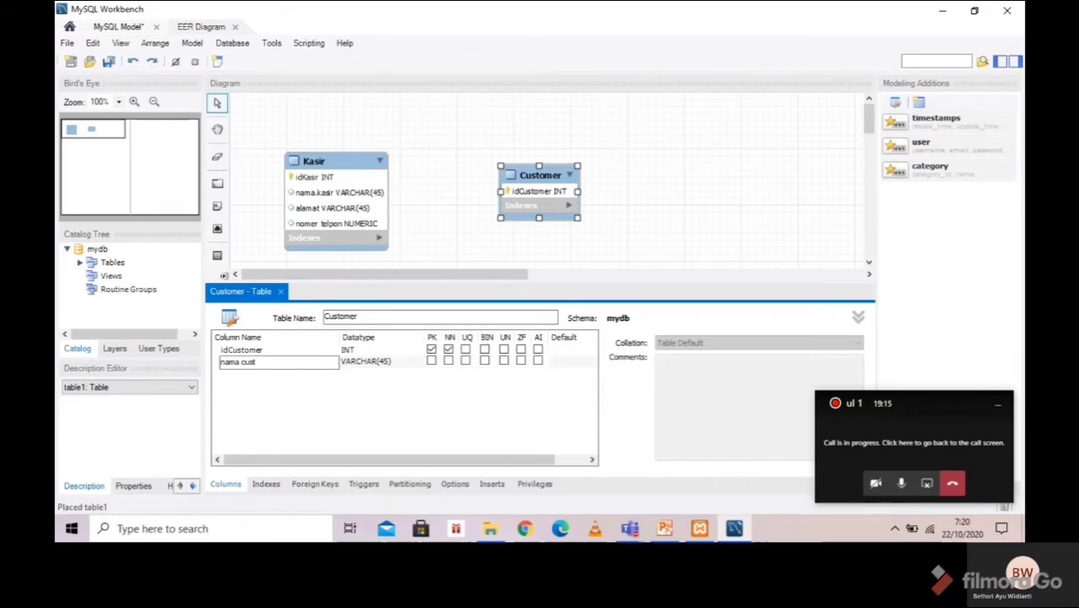
type("omer")
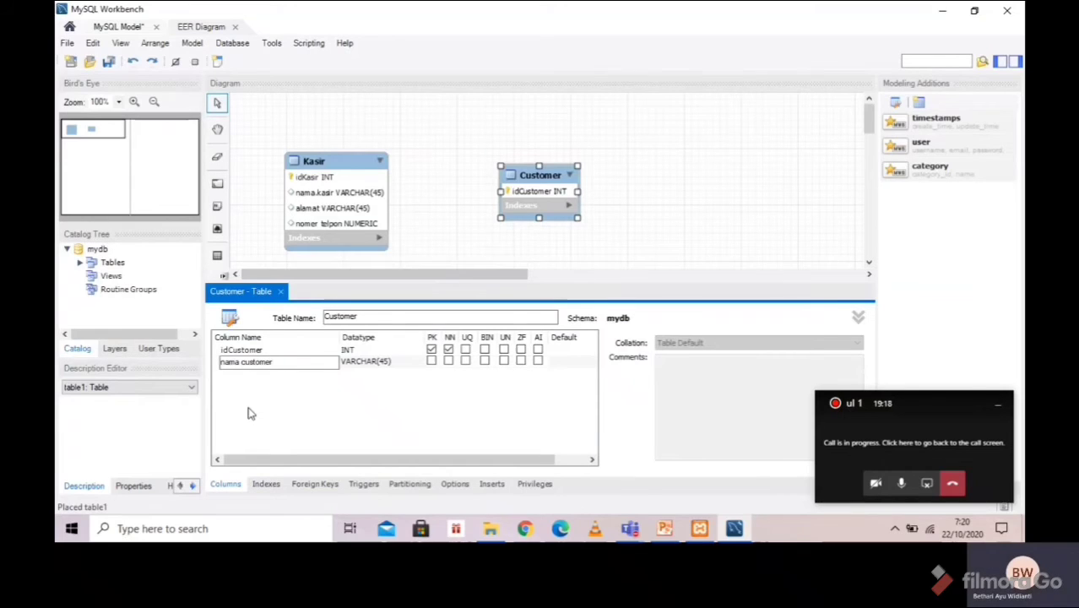
Add the VARCHAR(45) column alamat to the Customer table, then close its editor and align the table with Kasir in the diagram
left_click(244, 376)
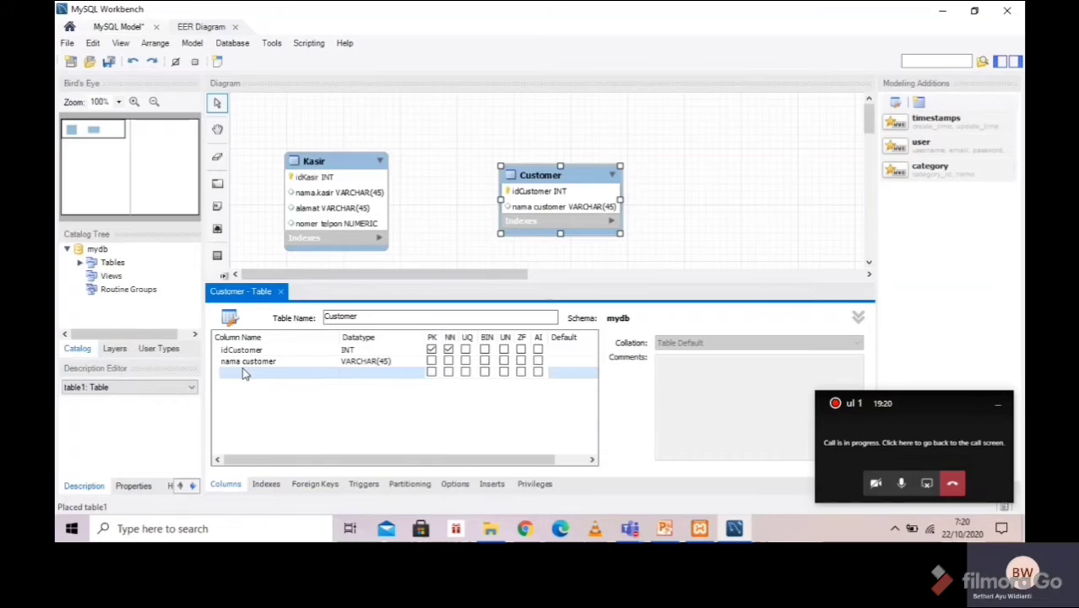
left_click(243, 378)
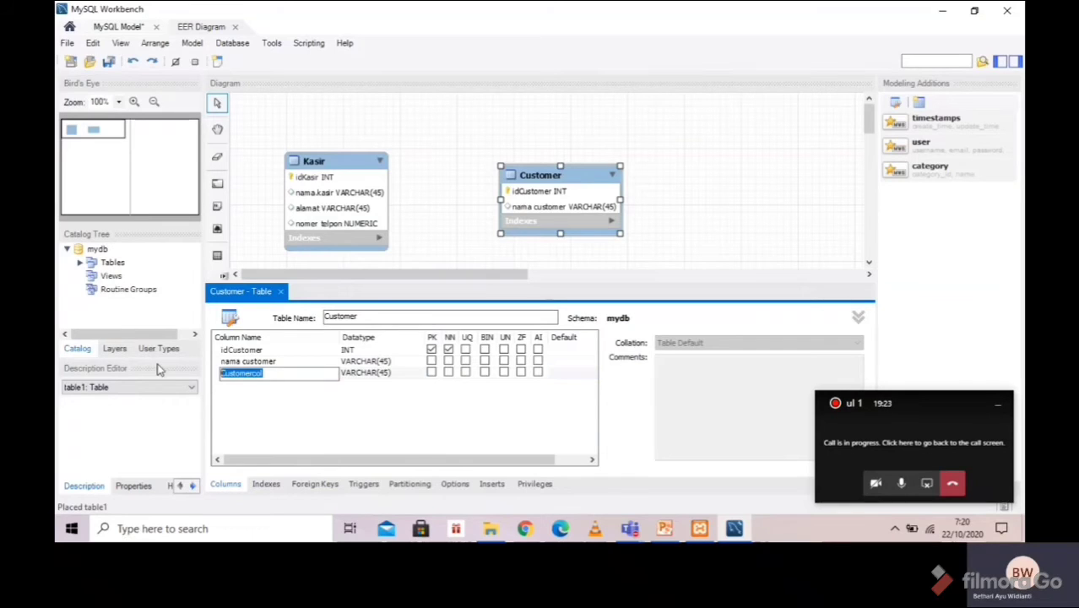
type("alamat")
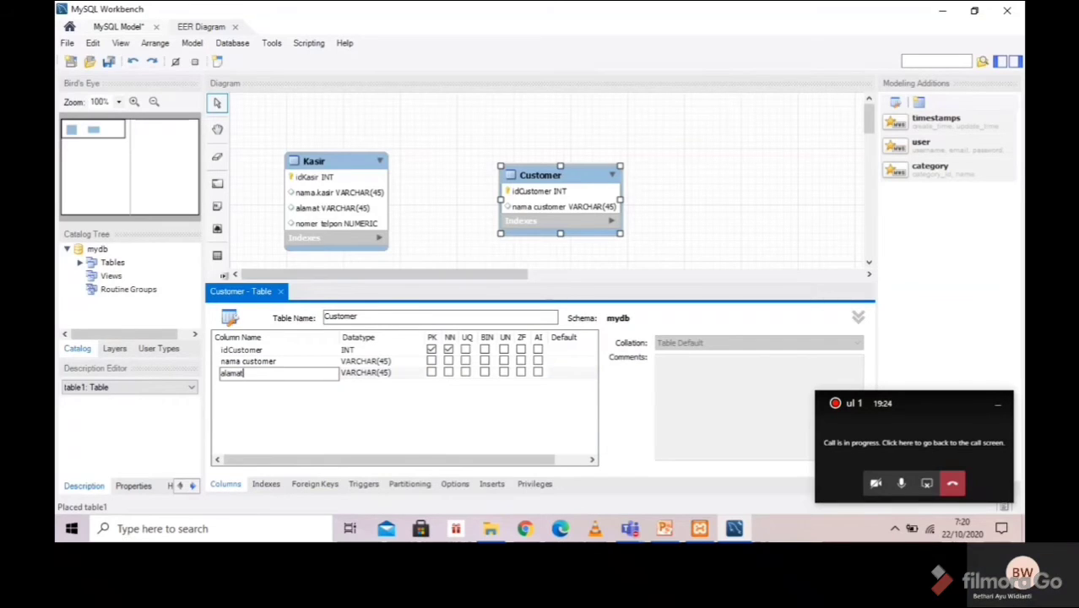
left_click(299, 392)
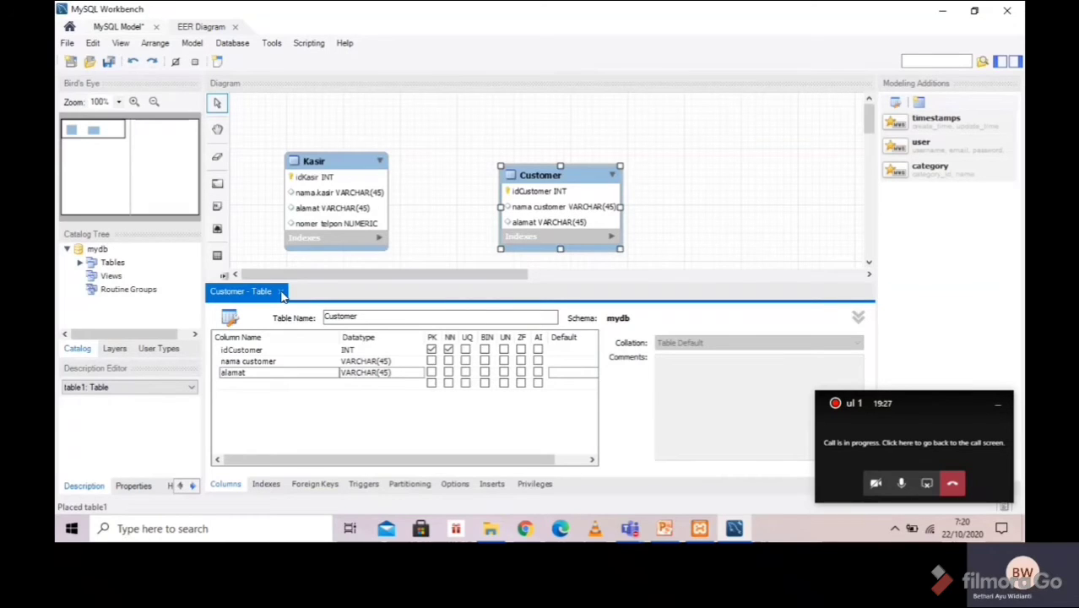
left_click(281, 292)
left_click_drag(562, 169, 541, 160)
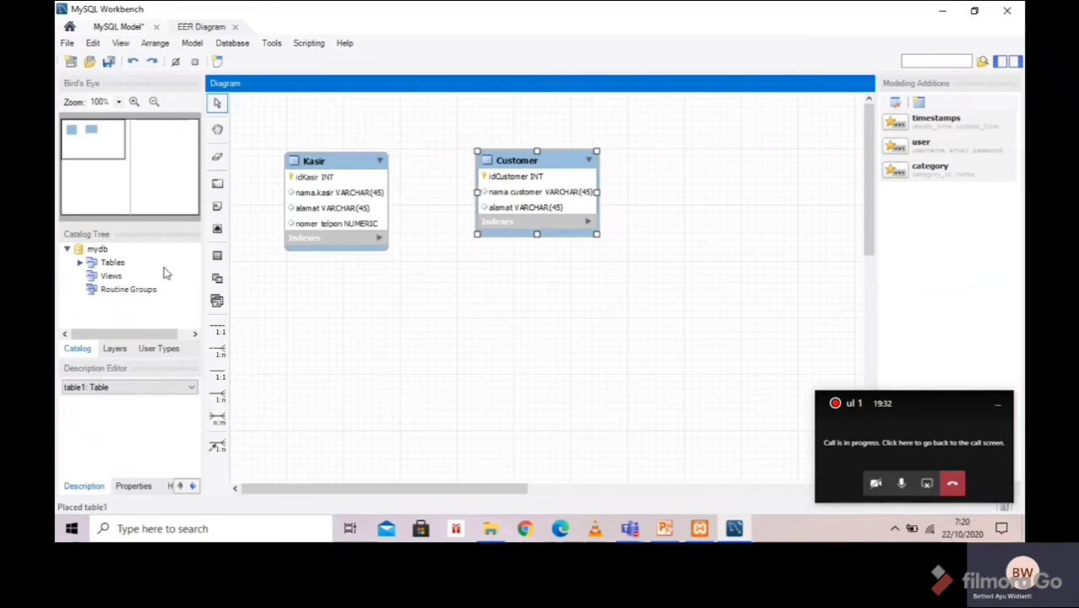
Place a third table in the diagram below Customer and name it Penjualan barang
left_click(218, 255)
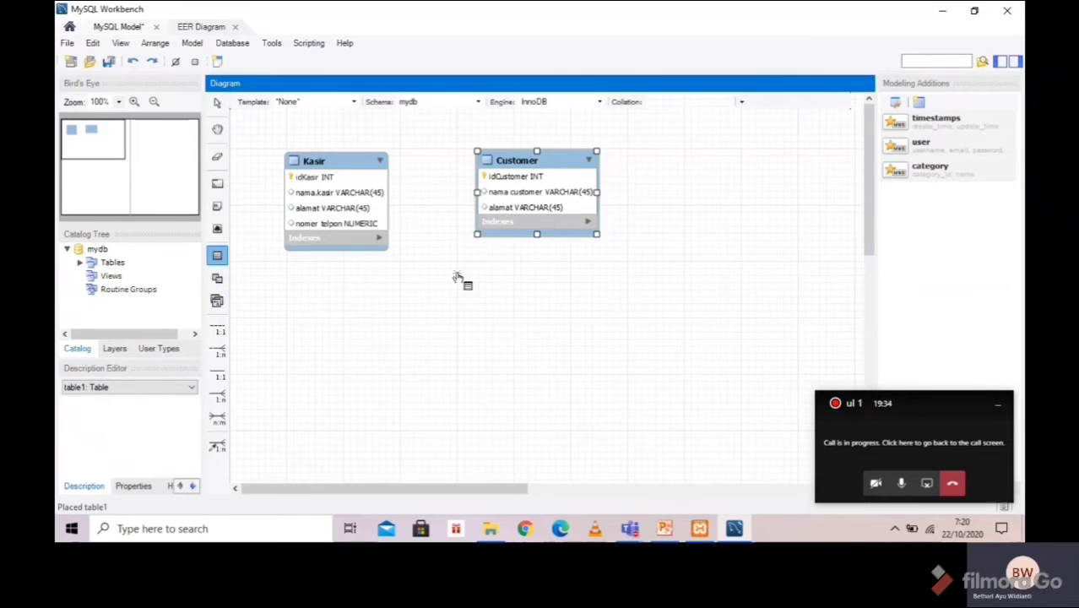
left_click(458, 279)
double_click(478, 287)
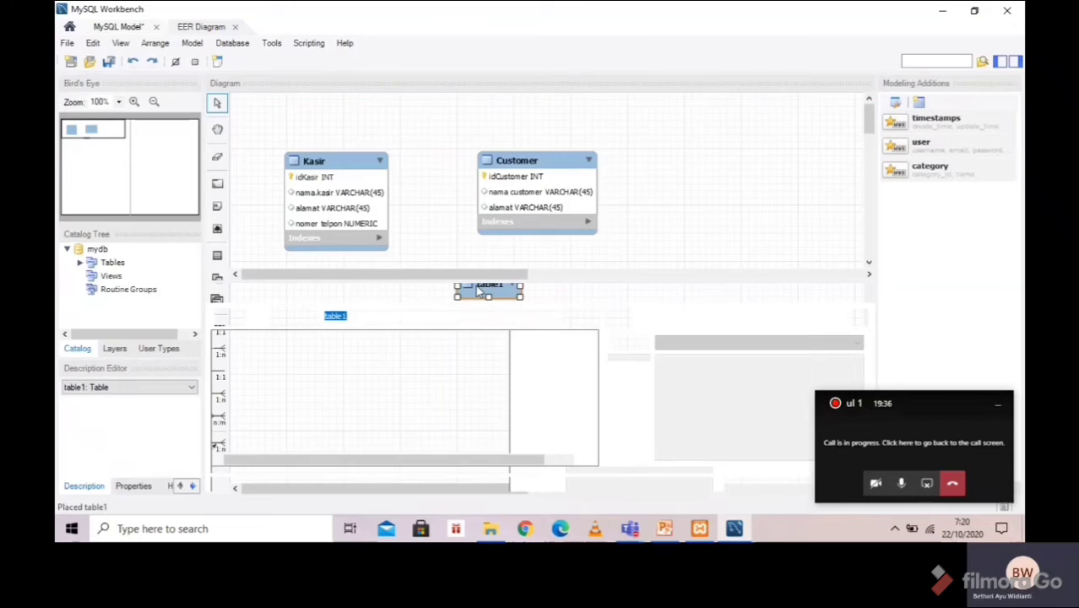
type("Penjual")
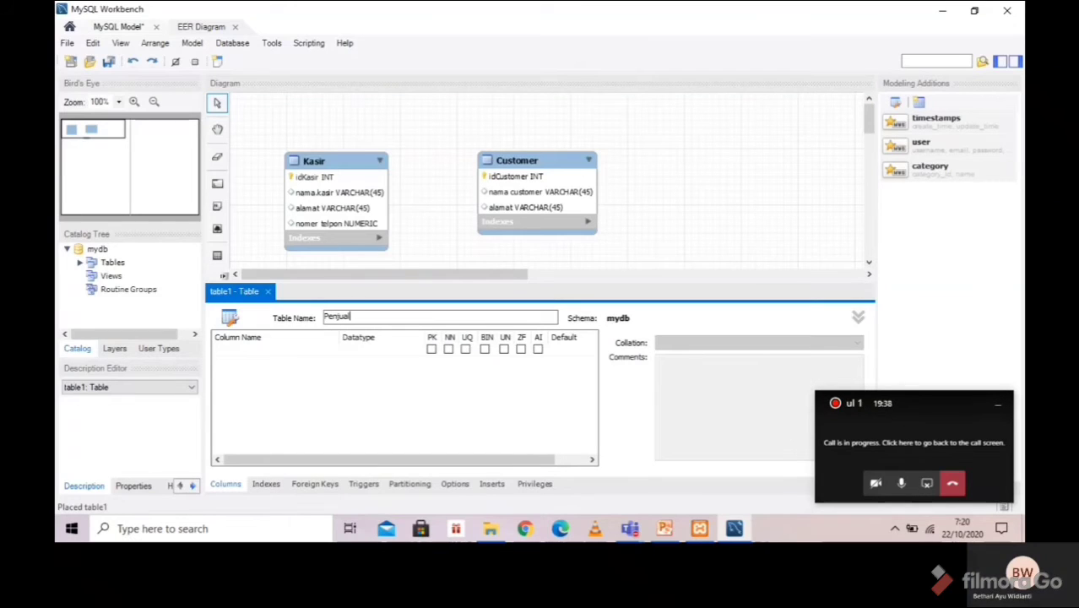
type("an barang")
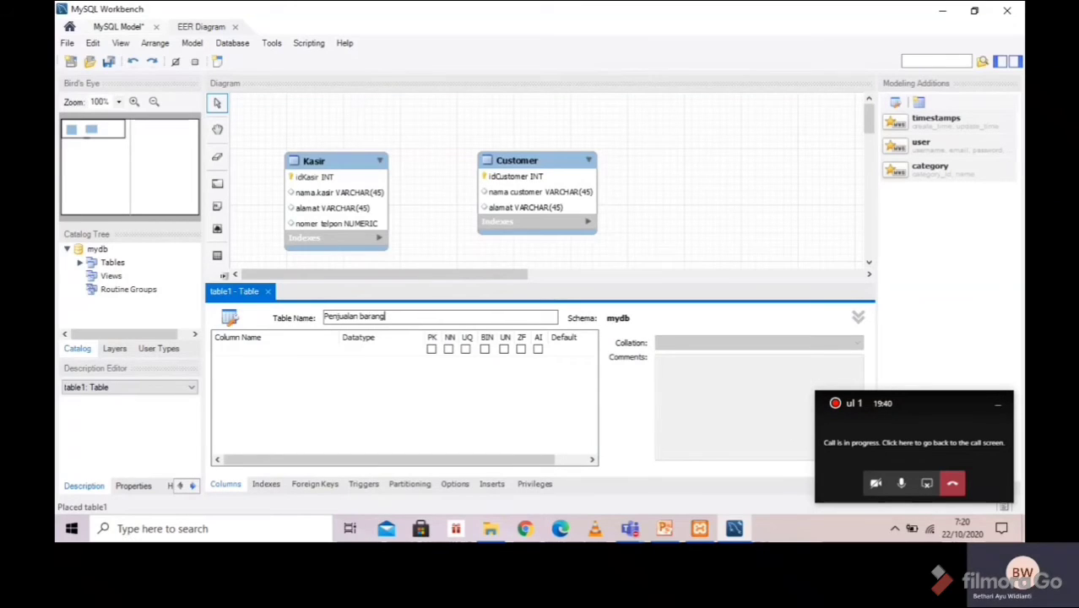
Add an INT primary key column named id barang to the Penjualan barang table
left_click(282, 350)
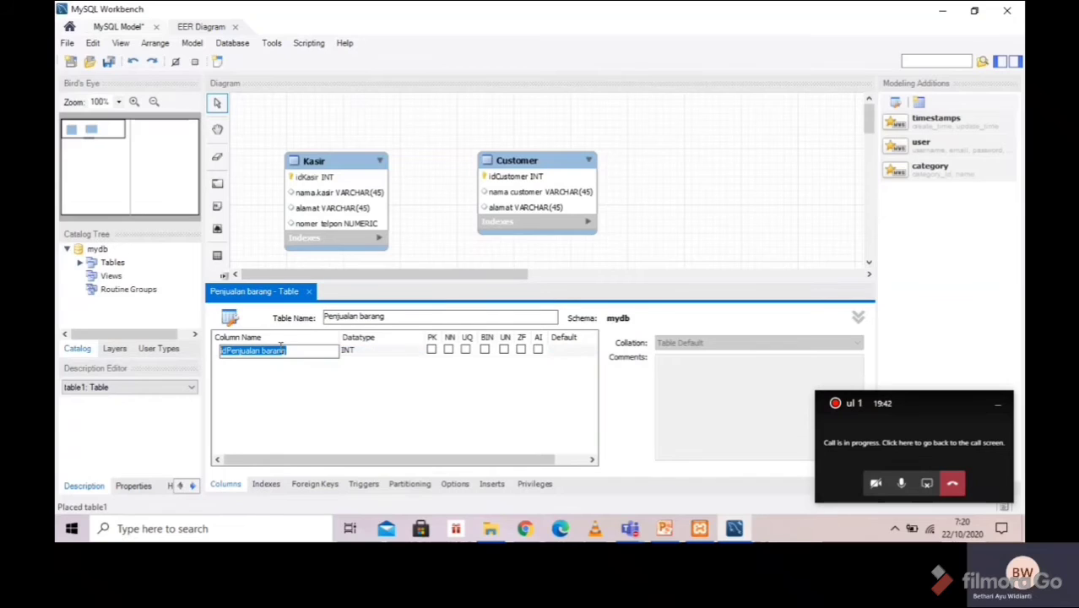
left_click(282, 369)
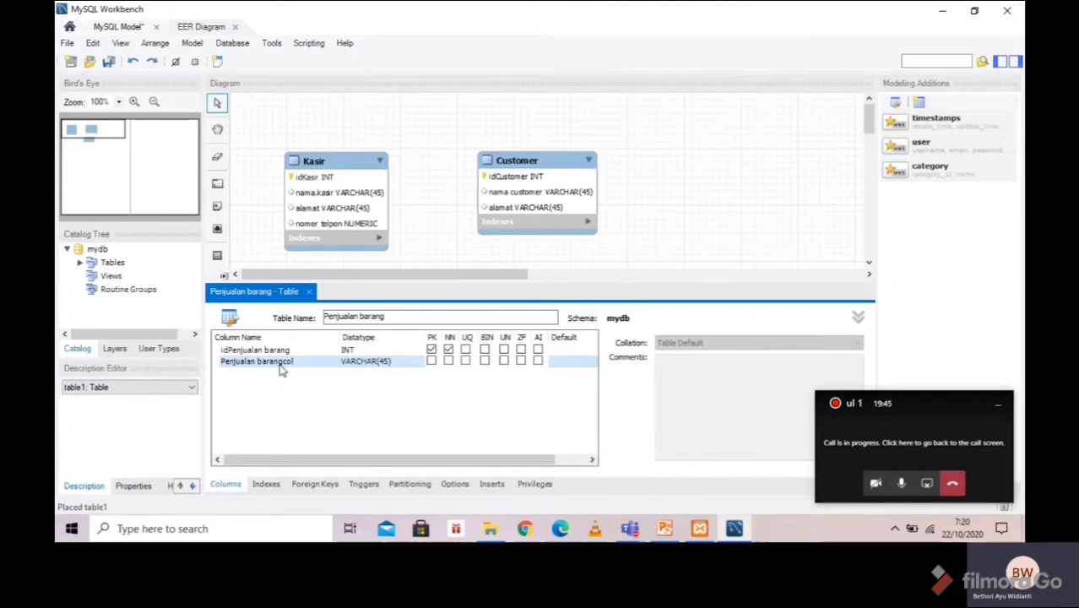
left_click(282, 366)
left_click(295, 351)
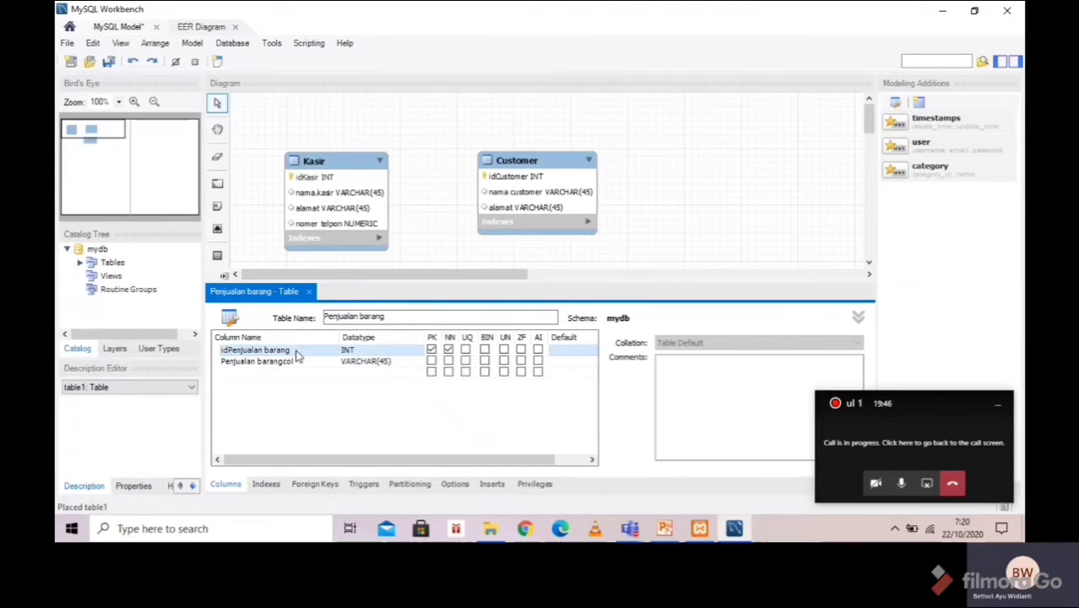
left_click(293, 351)
left_click(267, 351)
left_click_drag(261, 351, 227, 355)
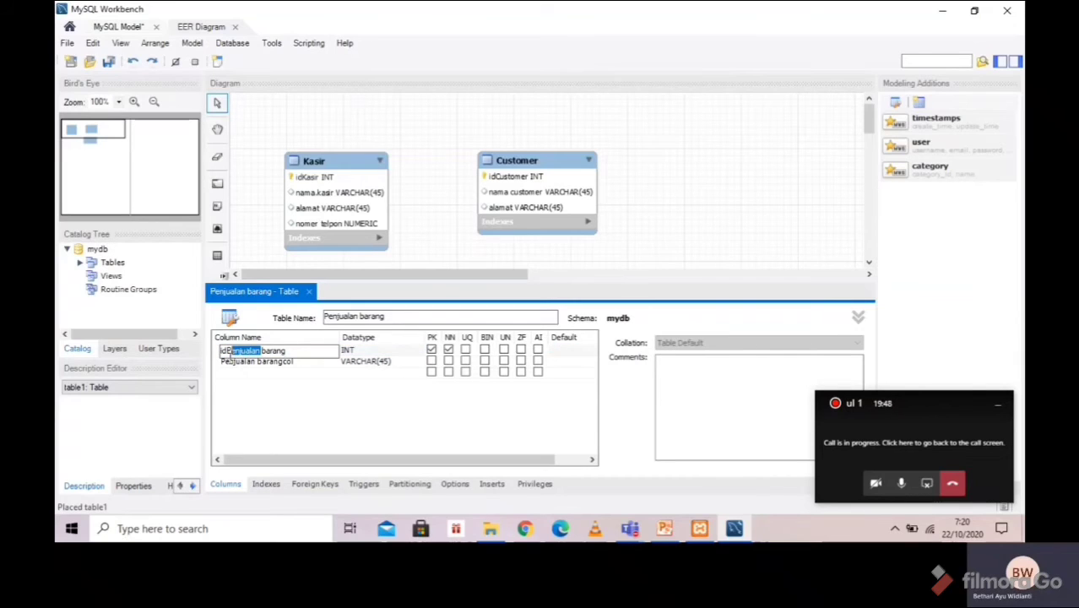
key("BackSpace")
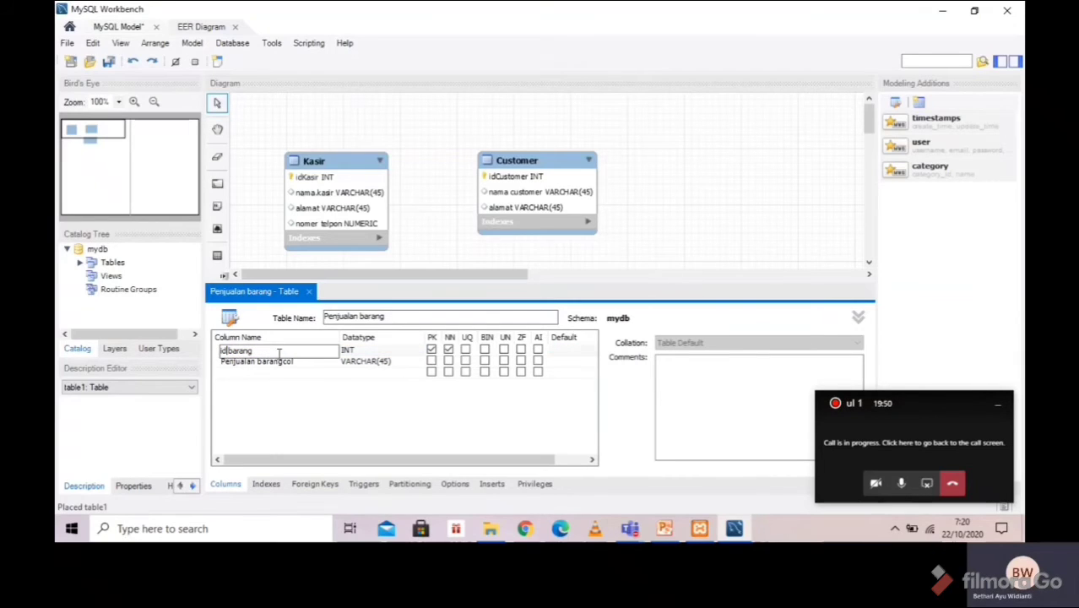
Name the second column of Penjualan barang nama.barang and add a merk column, both as VARCHAR(45)
left_click(309, 363)
left_click(306, 361)
key("BackSpace")
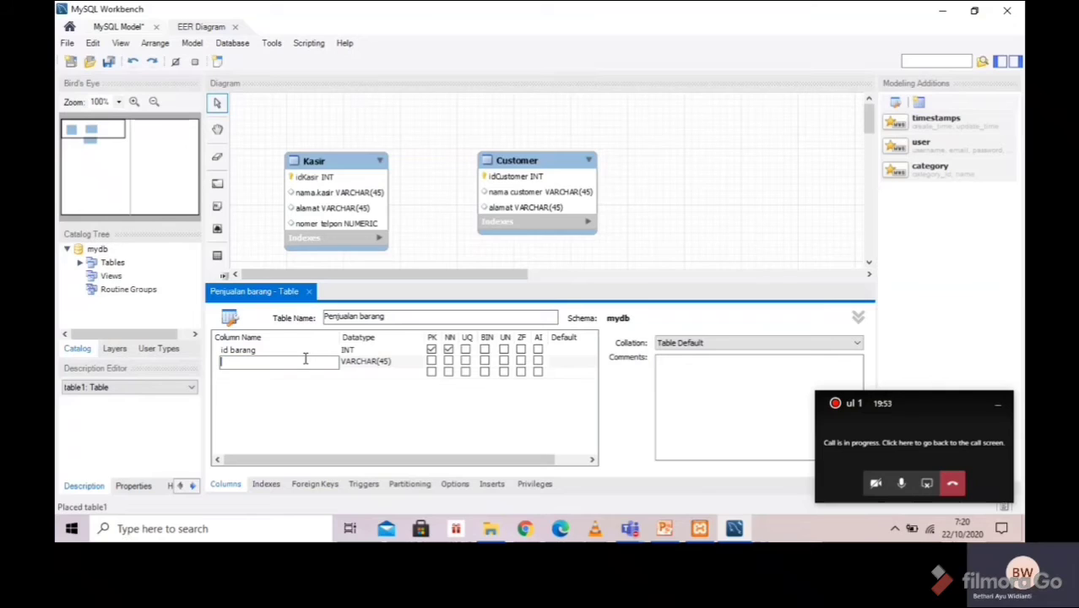
type("nama_barang")
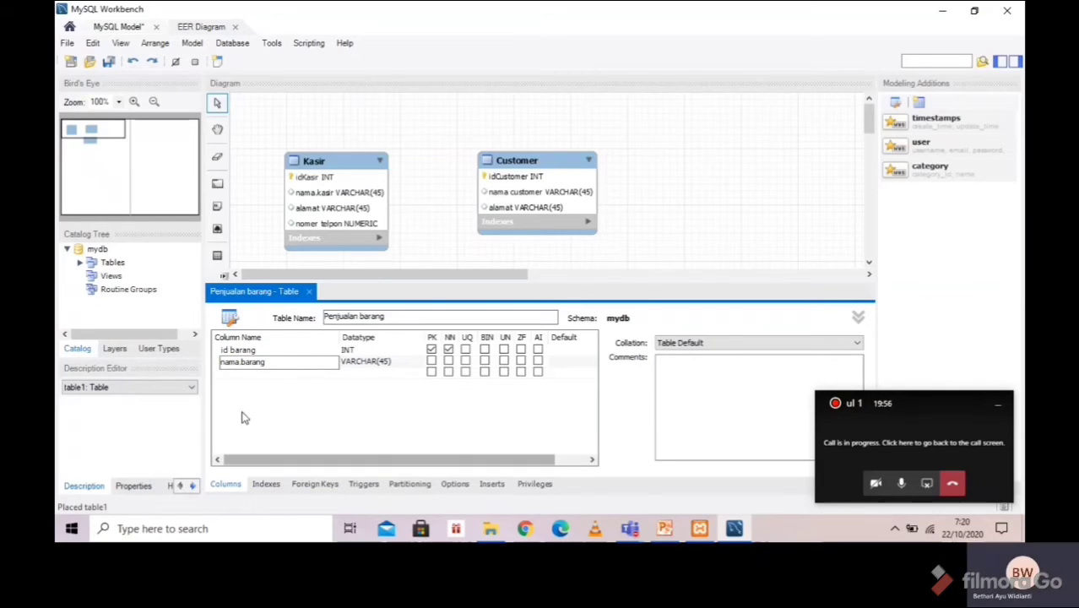
left_click(241, 381)
left_click(242, 374)
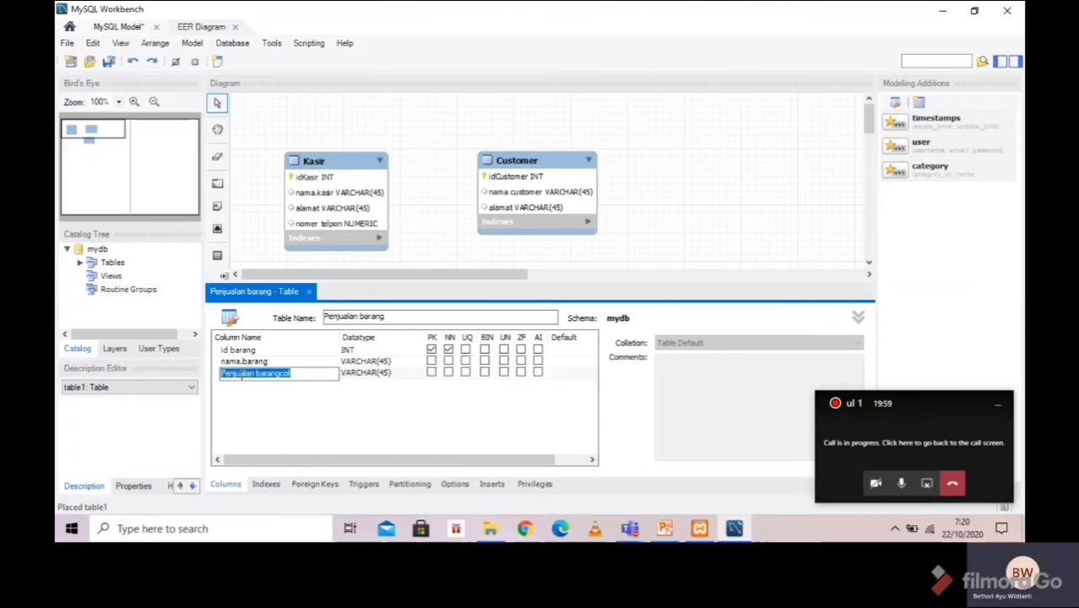
key("BackSpace")
type("mer")
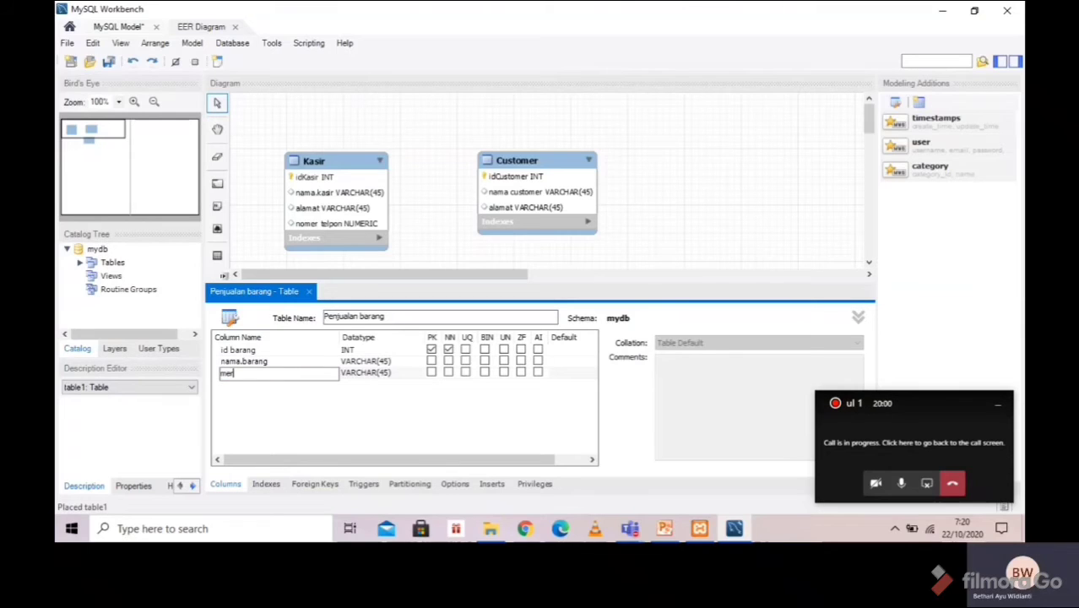
type("k")
Add the VARCHAR(45) columns jenis, harga and stock to the Penjualan barang table
left_click(267, 387)
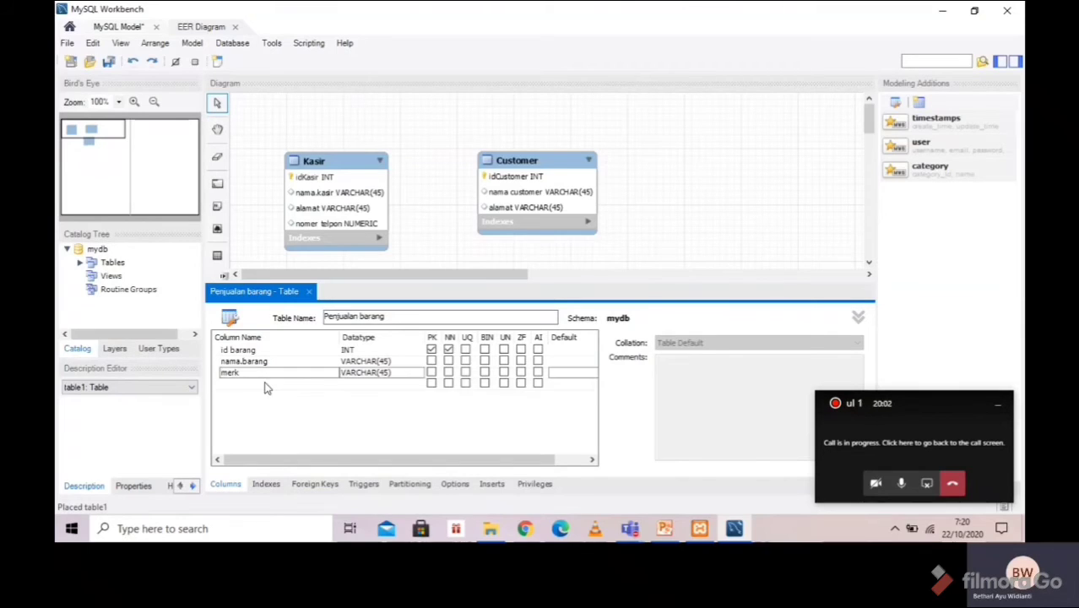
left_click(267, 385)
key("BackSpace")
type("jenis")
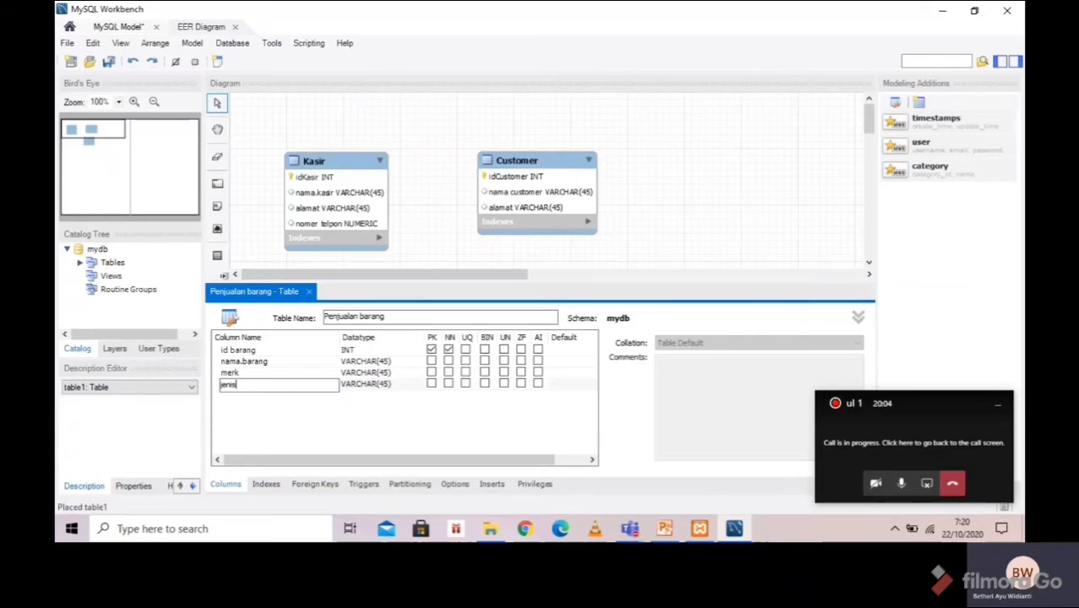
left_click(286, 405)
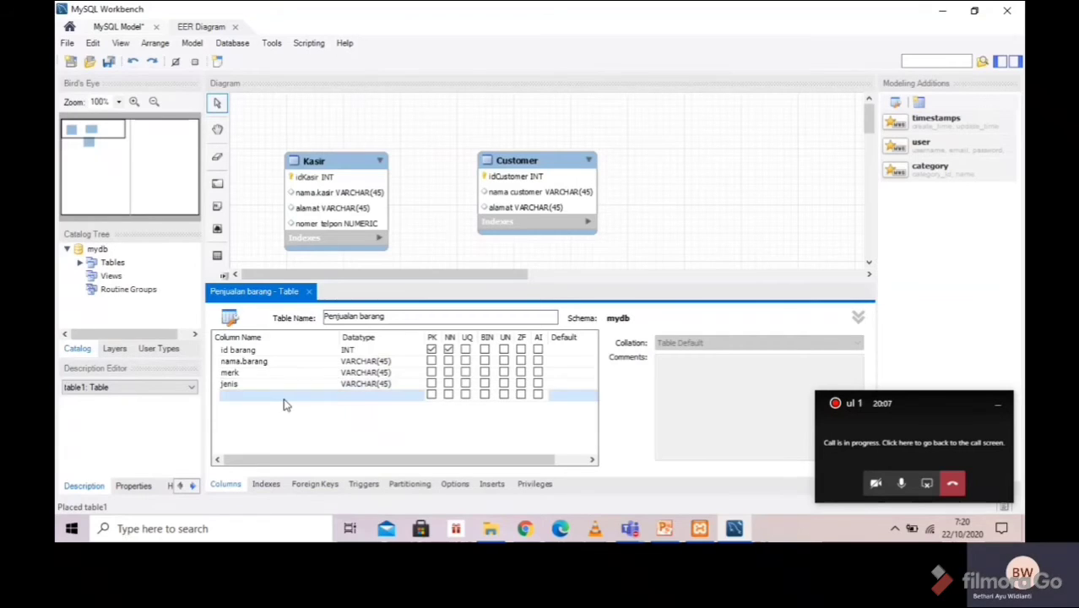
left_click(285, 396)
type("harga")
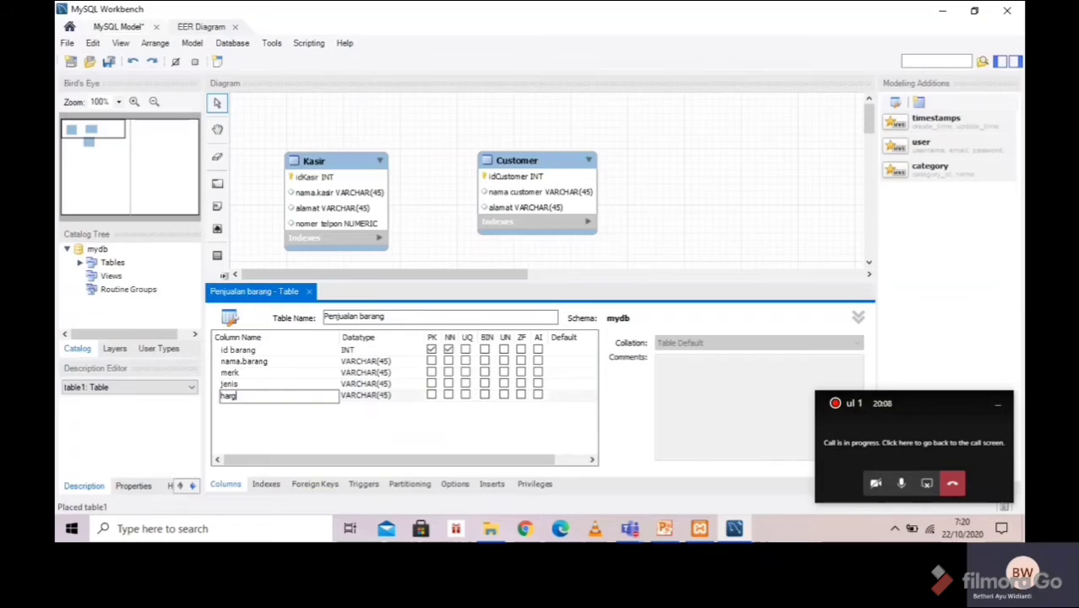
left_click(302, 424)
left_click(267, 412)
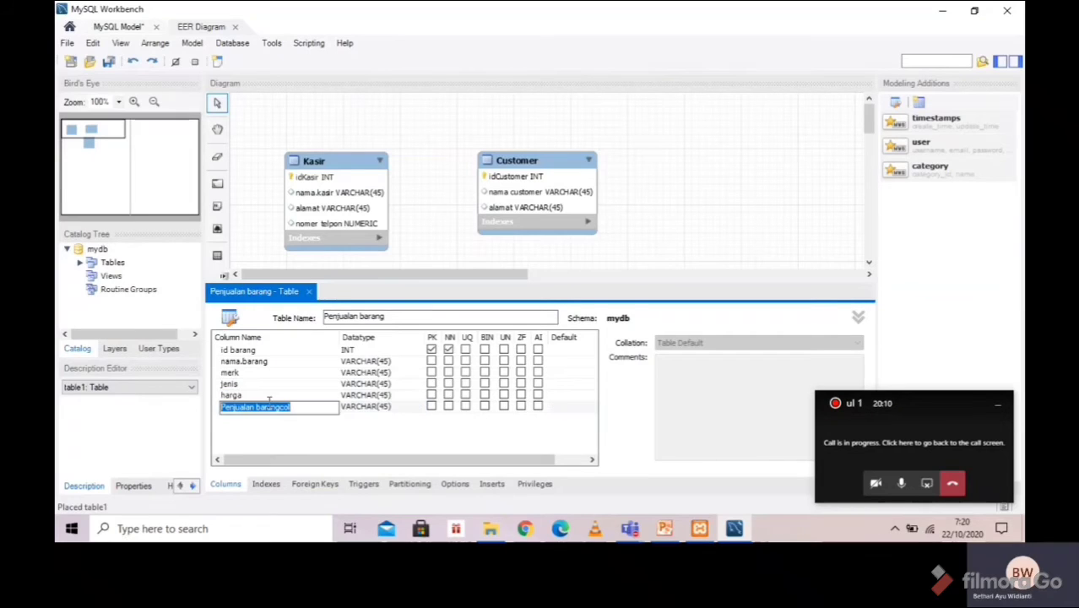
type("stock")
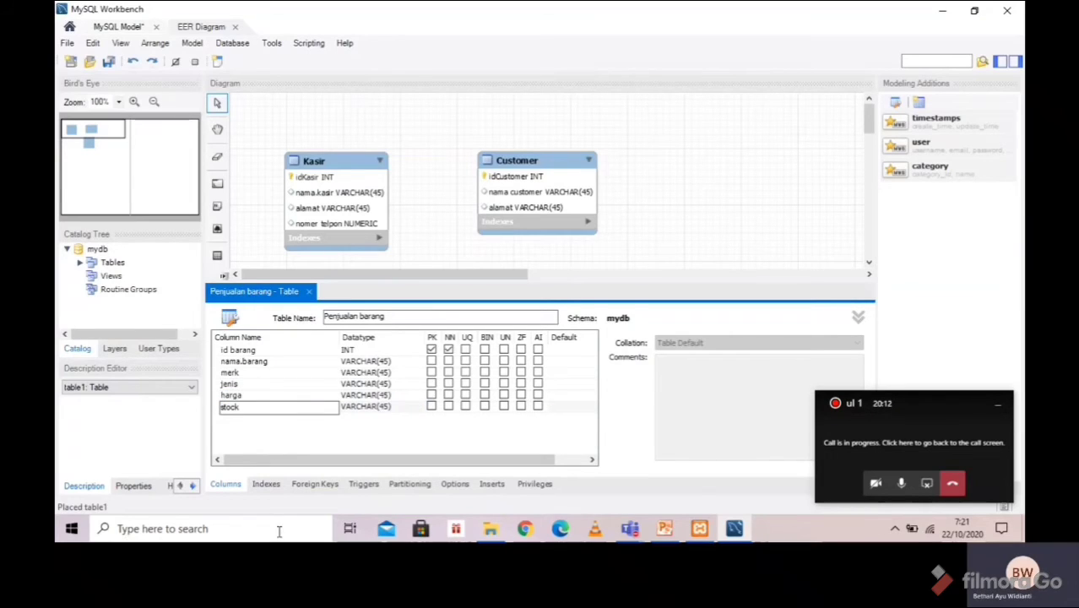
left_click(317, 416)
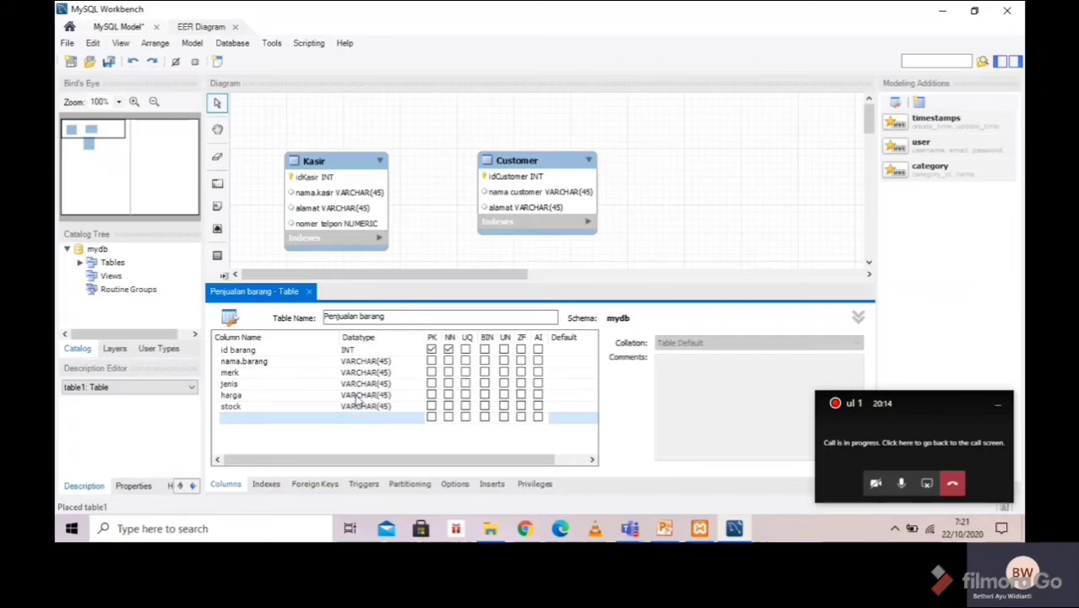
Set the datatype of the harga column to NUMERIC and close the Penjualan barang table editor
left_click(362, 398)
left_click(364, 397)
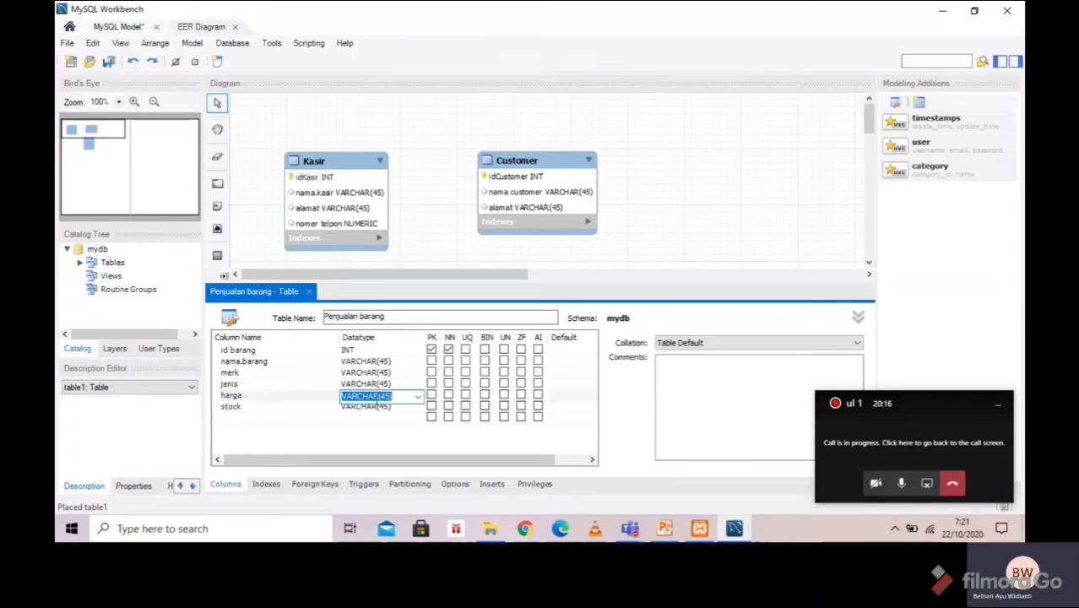
left_click(418, 397)
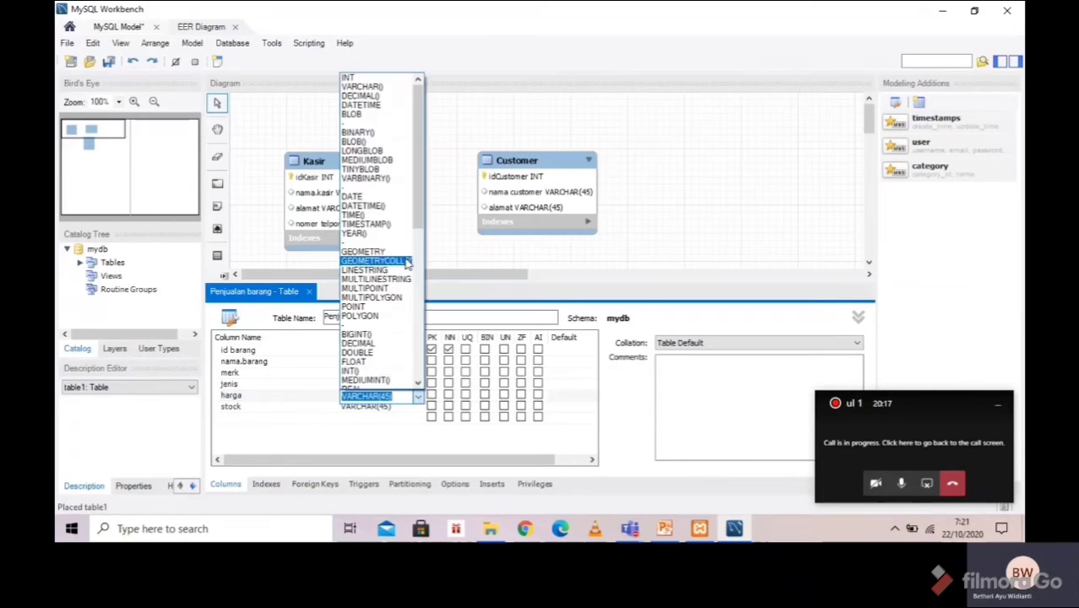
scroll(407, 264, "down", 9)
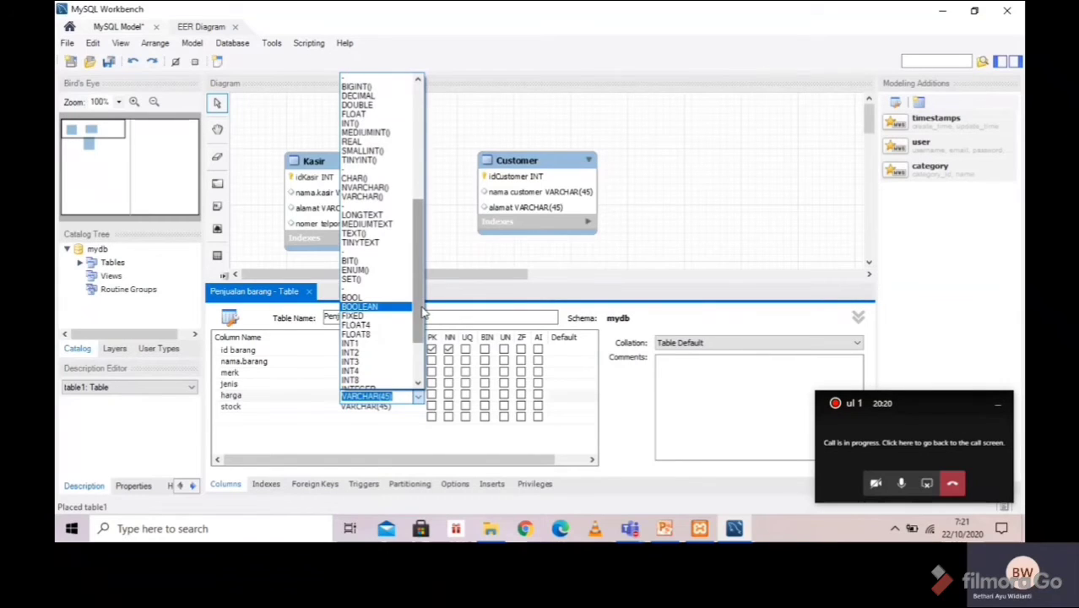
scroll(424, 313, "down", 3)
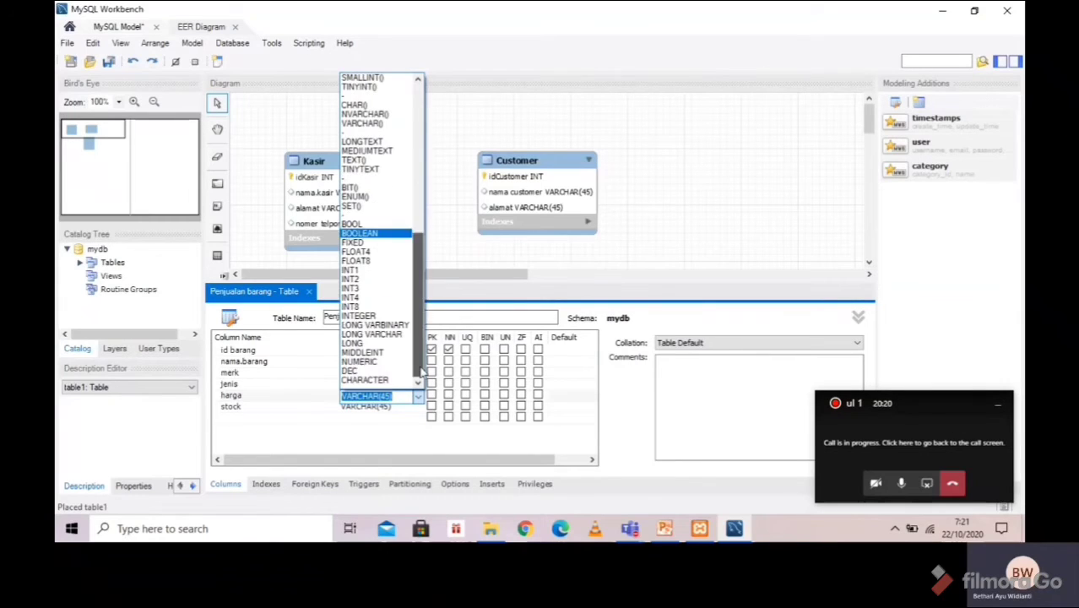
left_click(371, 364)
left_click(380, 417)
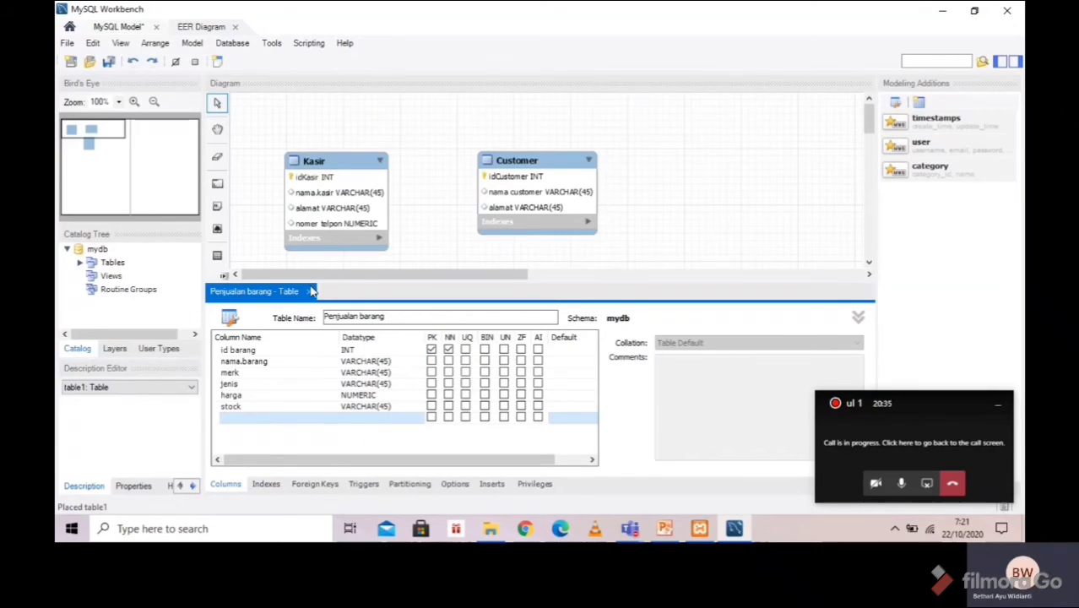
left_click(310, 294)
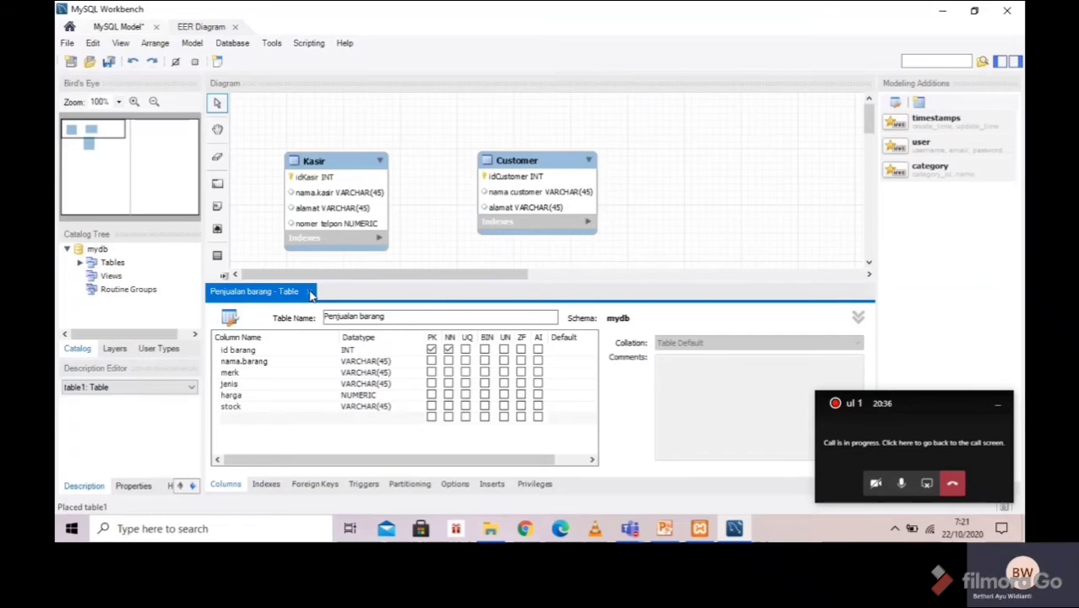
left_click(310, 293)
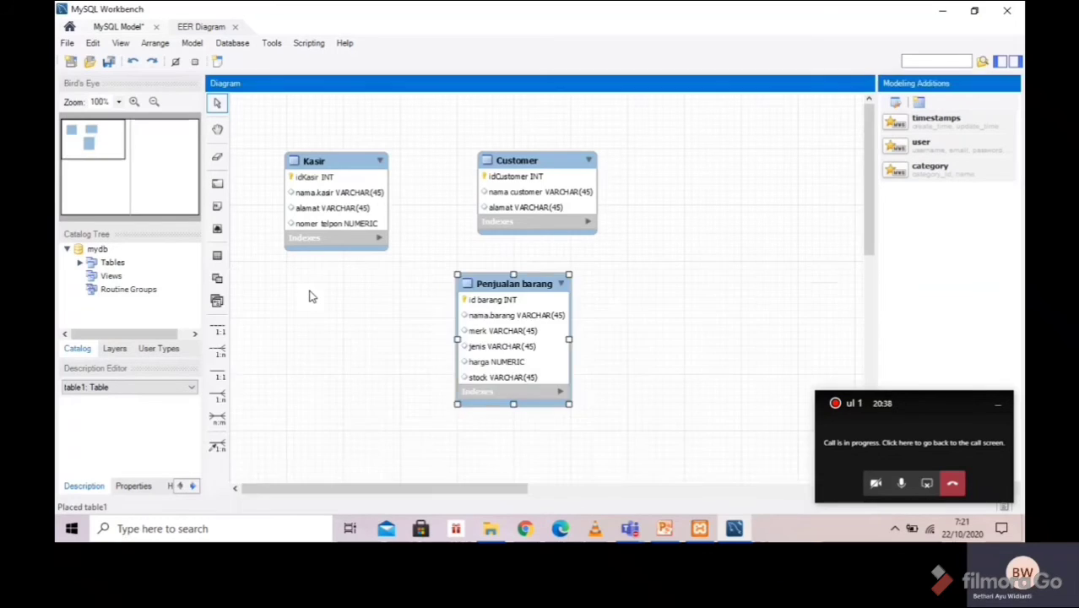
Move the Penjualan barang table to the right of Customer and place a new table in the empty area below Kasir and Customer
left_click_drag(541, 288, 706, 166)
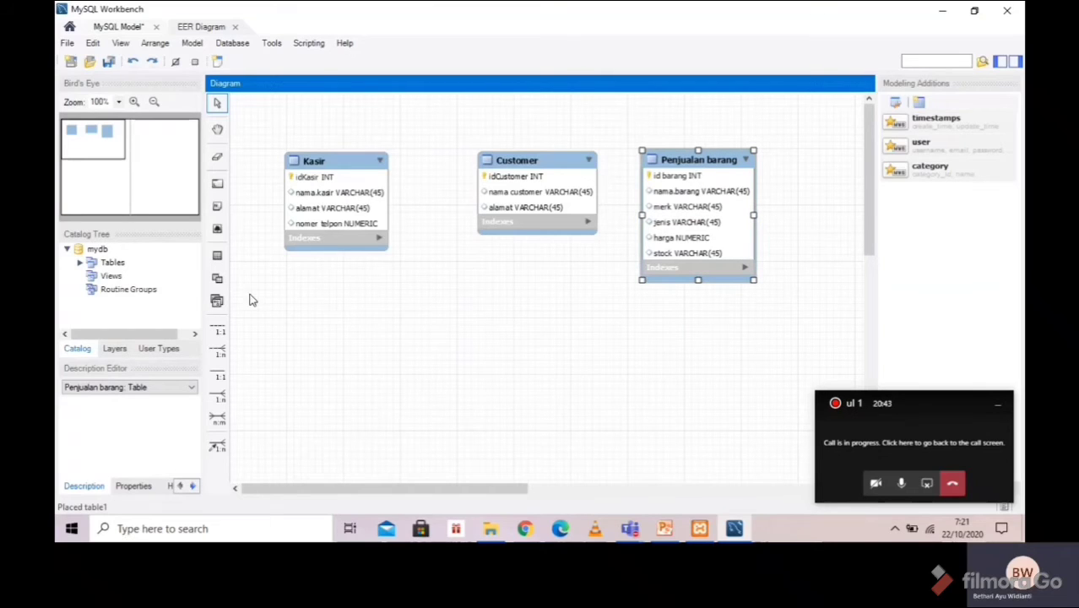
left_click(217, 256)
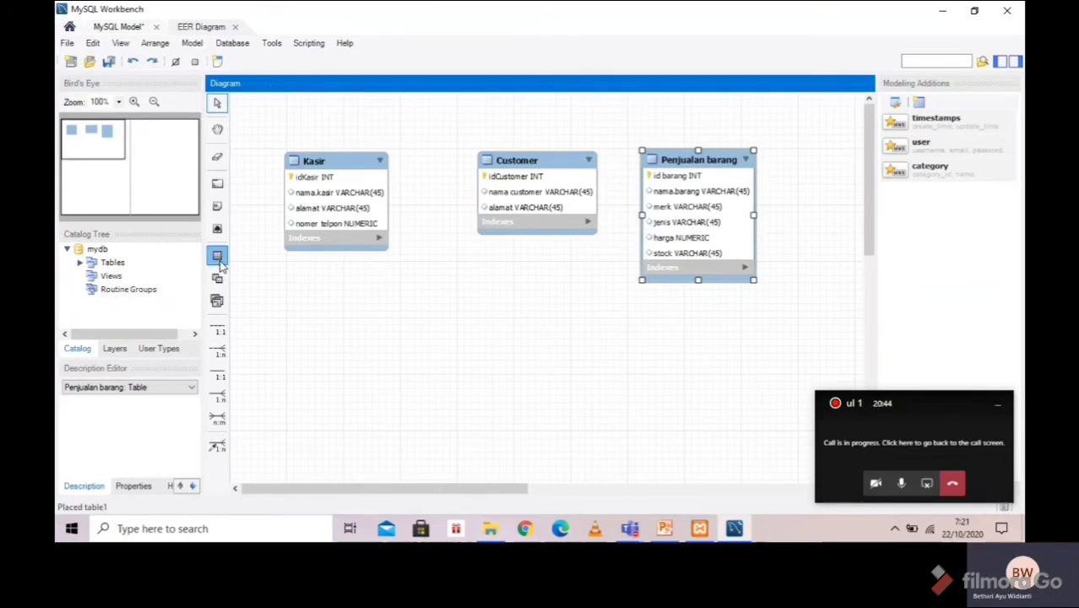
left_click(377, 346)
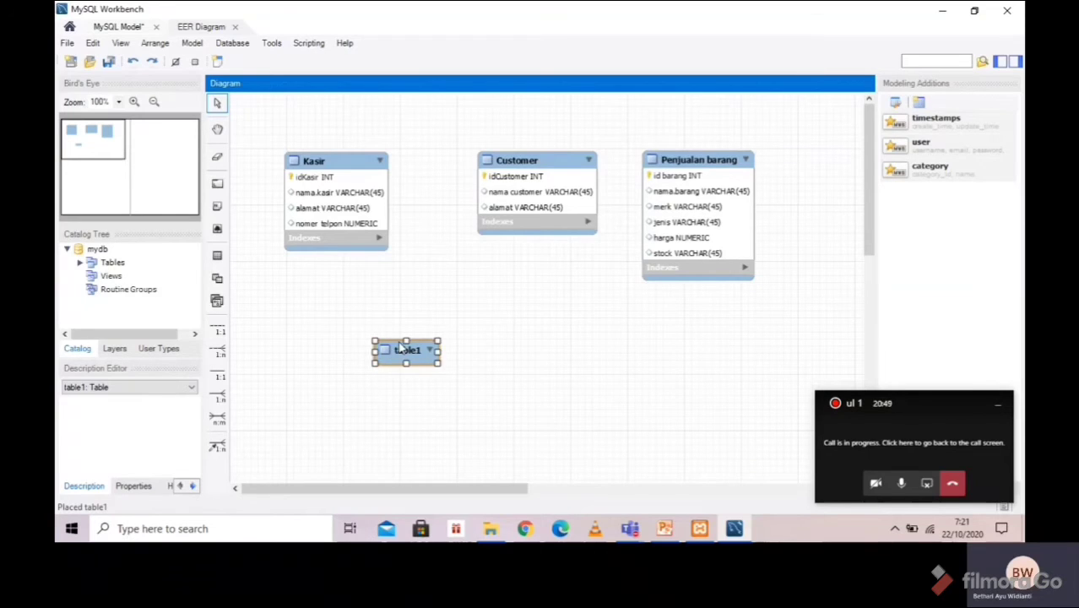
Open the new table for editing and name it Supplier
double_click(393, 353)
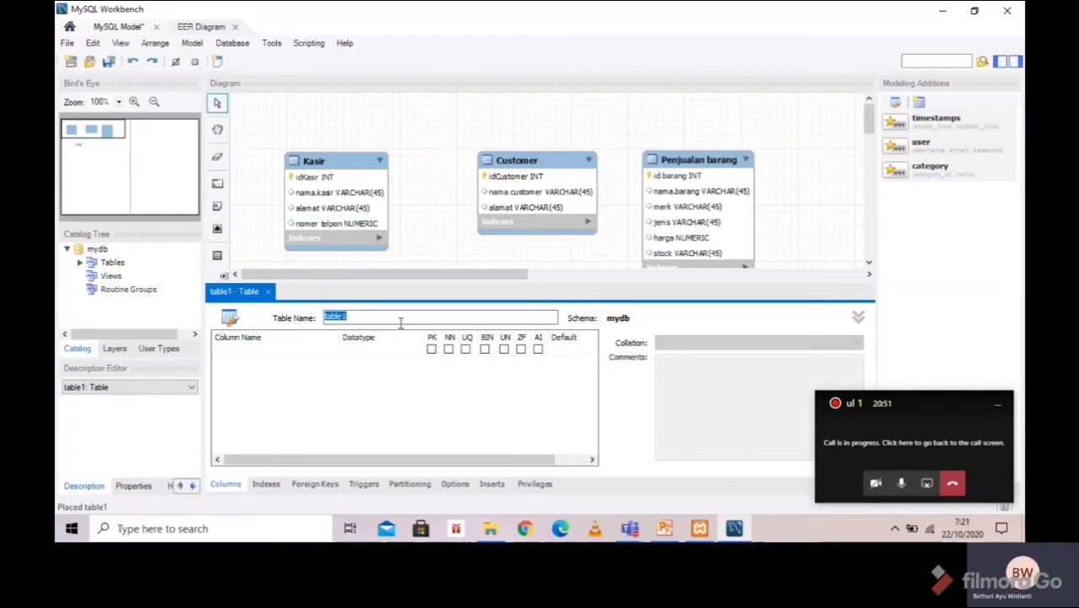
key("BackSpace")
type("S")
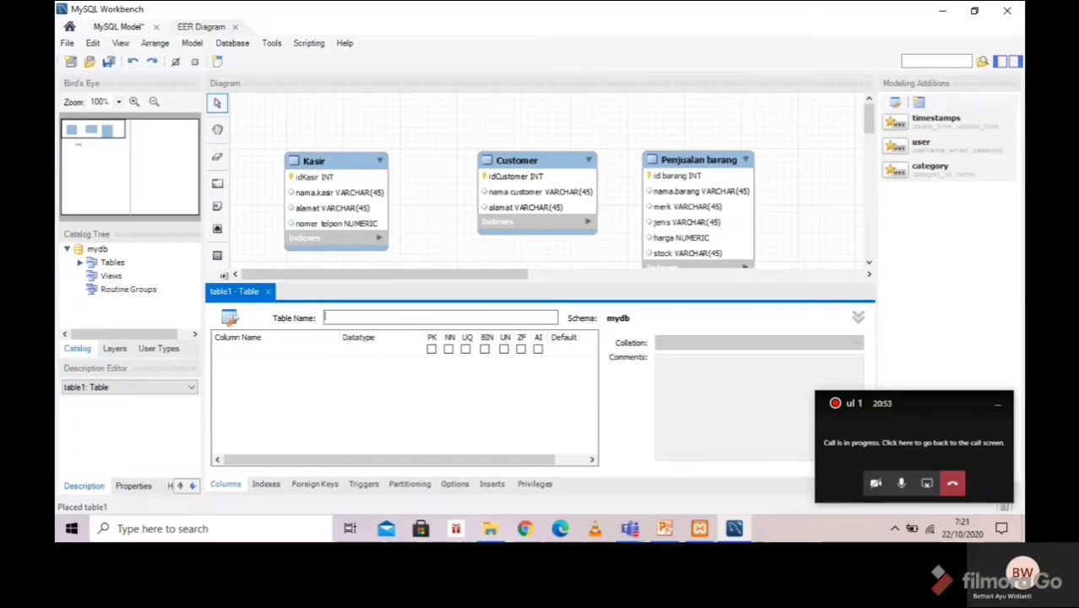
type("uppl")
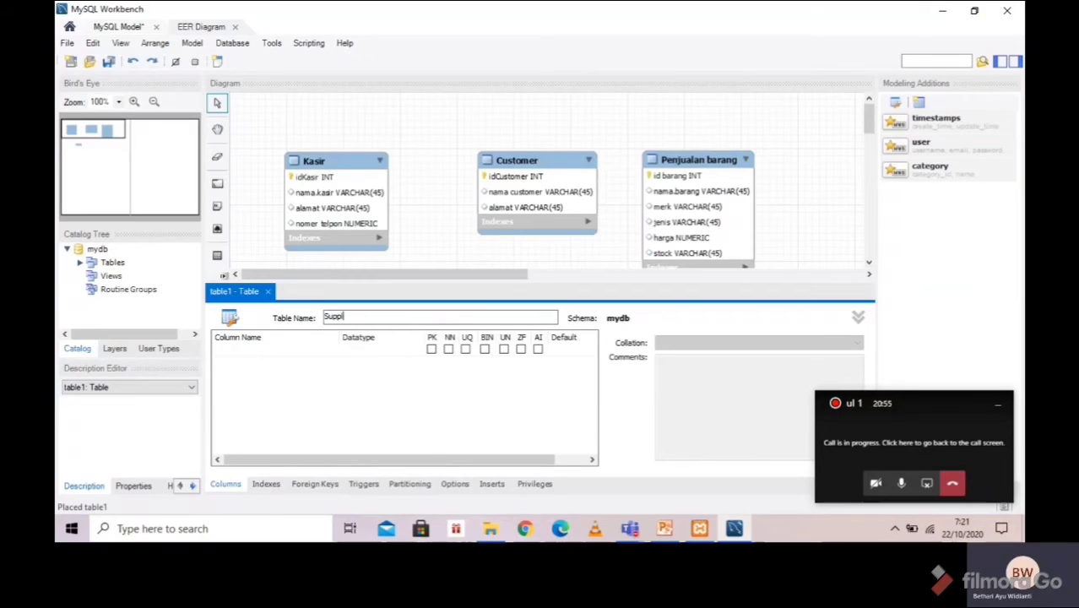
type("ier")
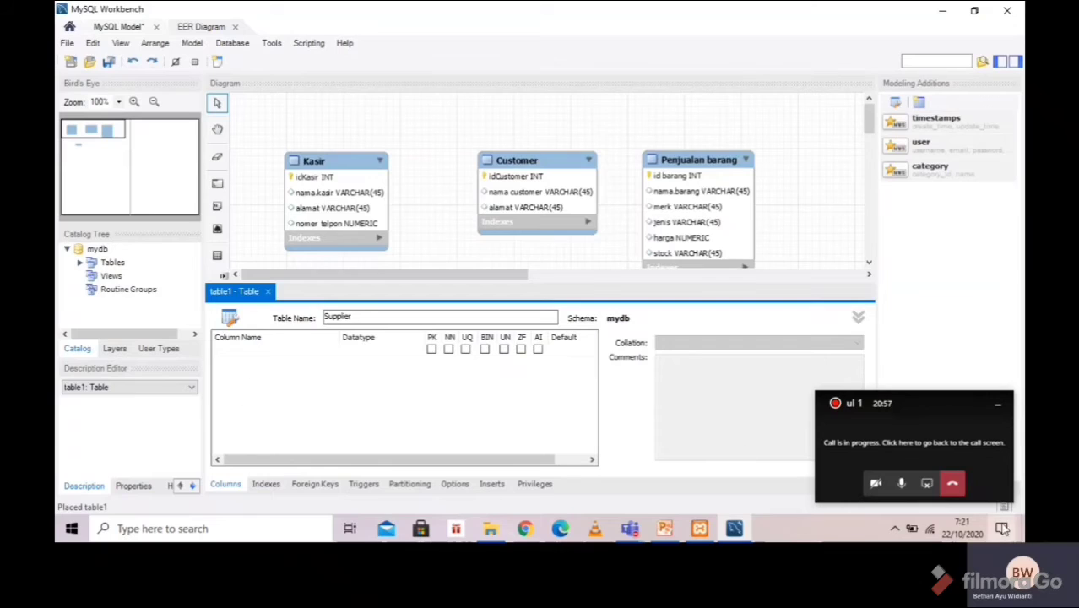
left_click(903, 488)
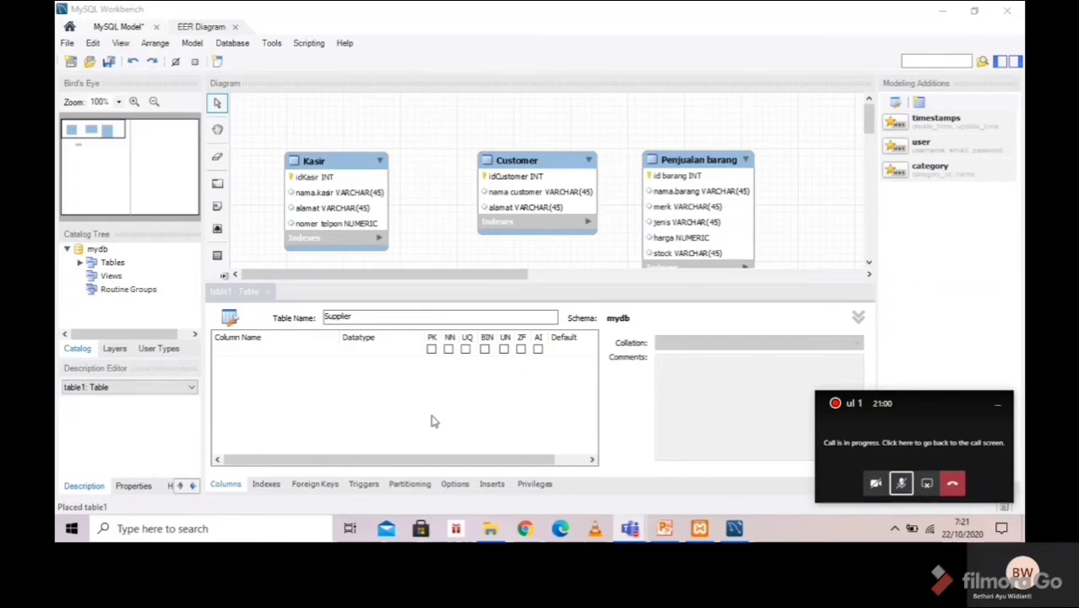
Add the INT primary key column idSupplier to the Supplier table
left_click(330, 355)
double_click(306, 351)
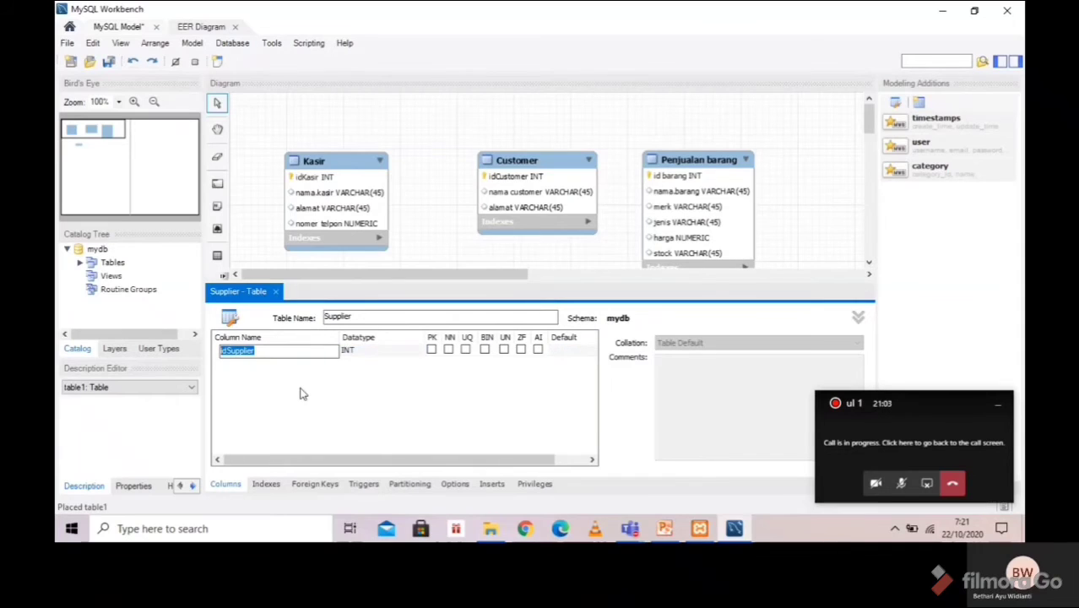
key("Return")
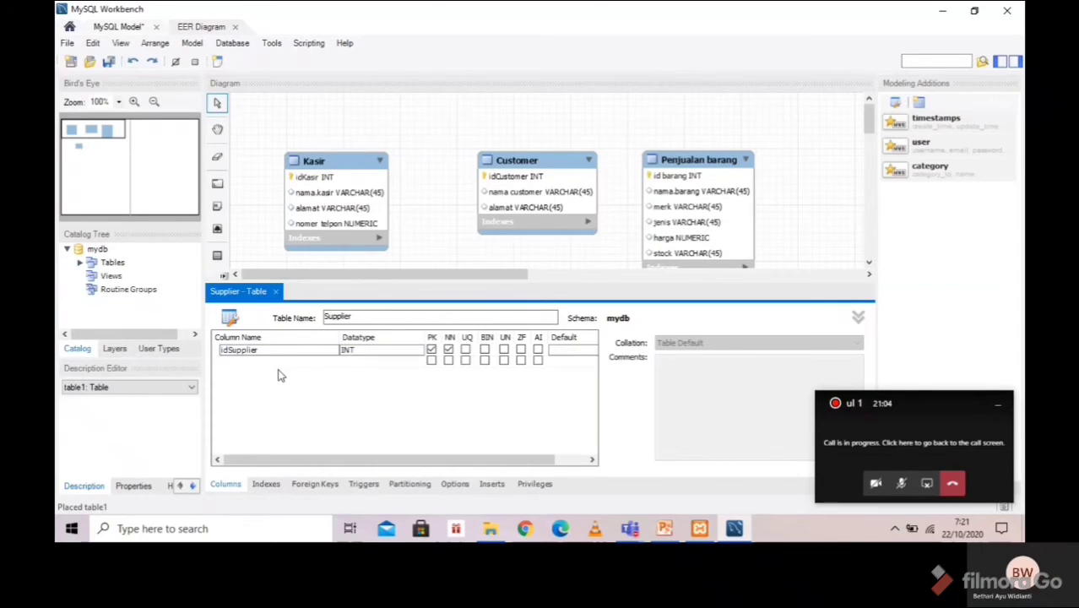
Add a VARCHAR(45) column named nama.supplier as the second column of the Supplier table
left_click(277, 364)
double_click(279, 372)
type("nama")
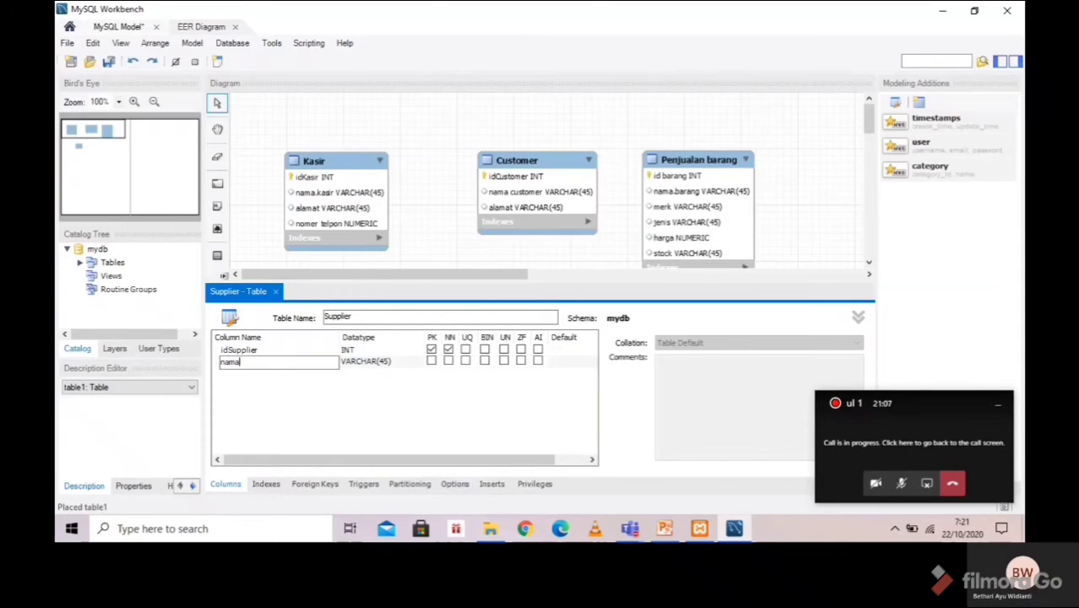
type("_suppl")
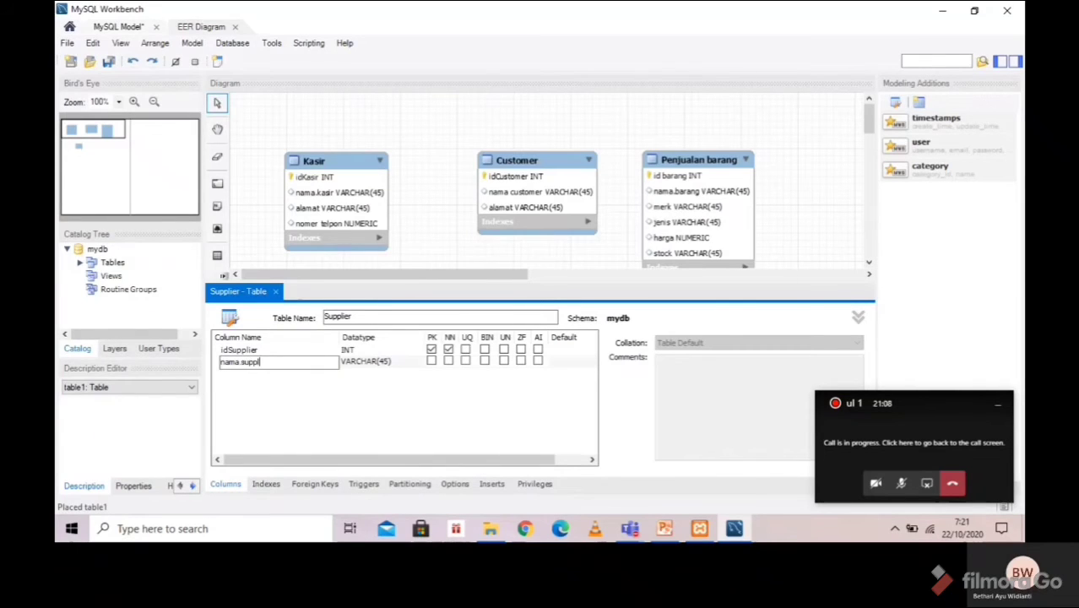
type("ier")
left_click(334, 385)
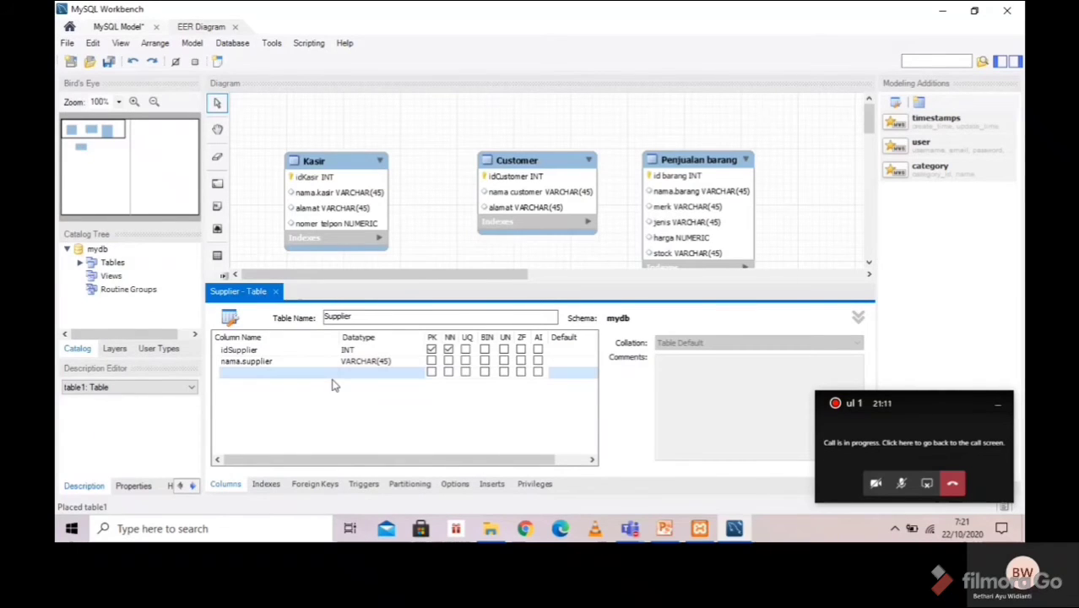
Add the VARCHAR(45) columns alamat and no telpon to the Supplier table and close its editor
double_click(259, 377)
key("BackSpace")
type("alamat")
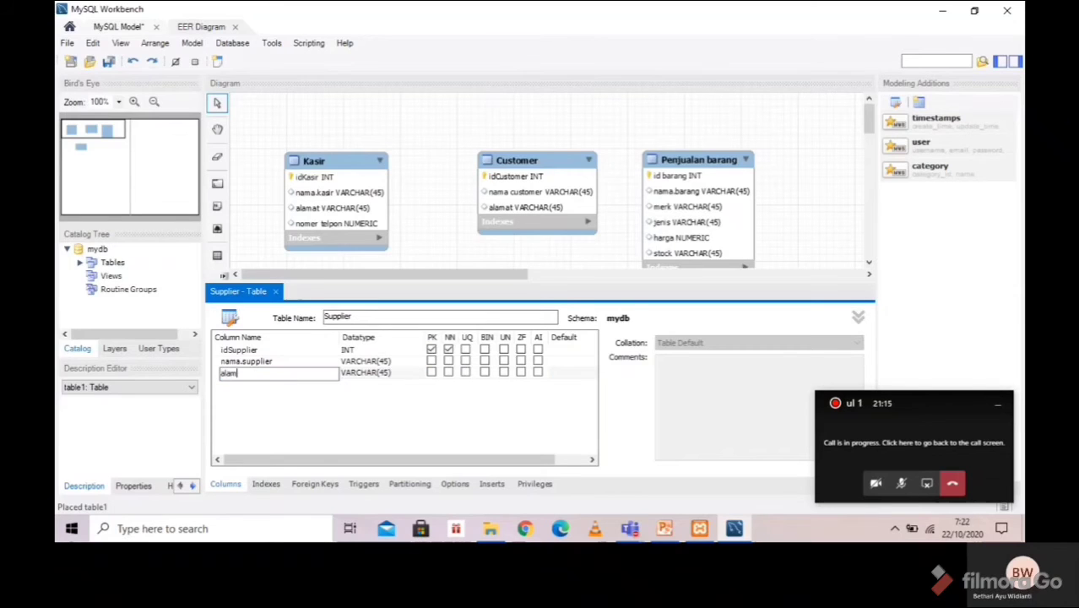
double_click(266, 385)
key("BackSpace")
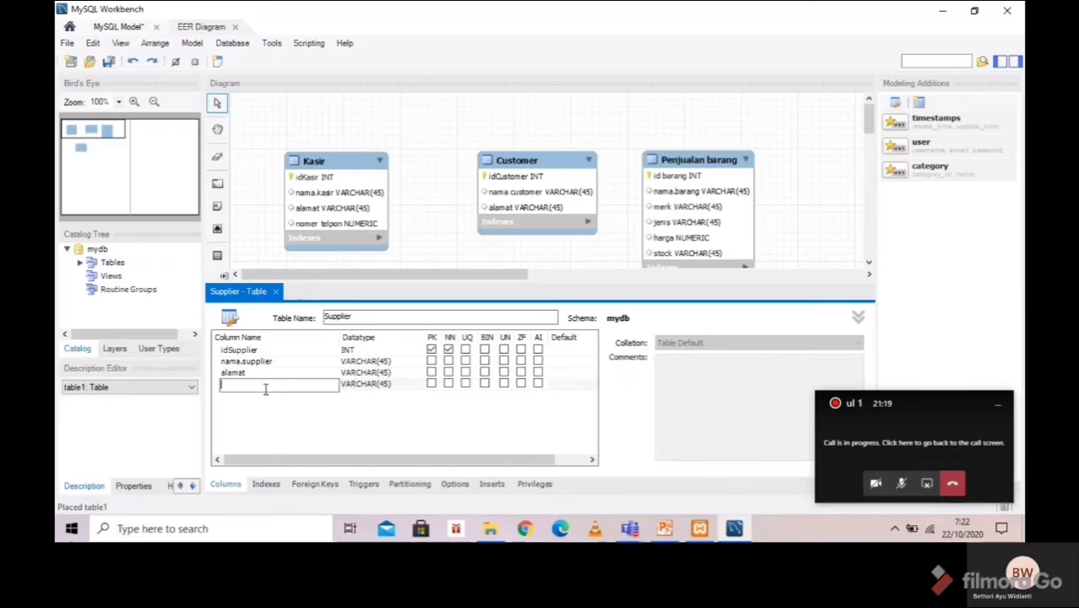
type("no telpon")
left_click(275, 291)
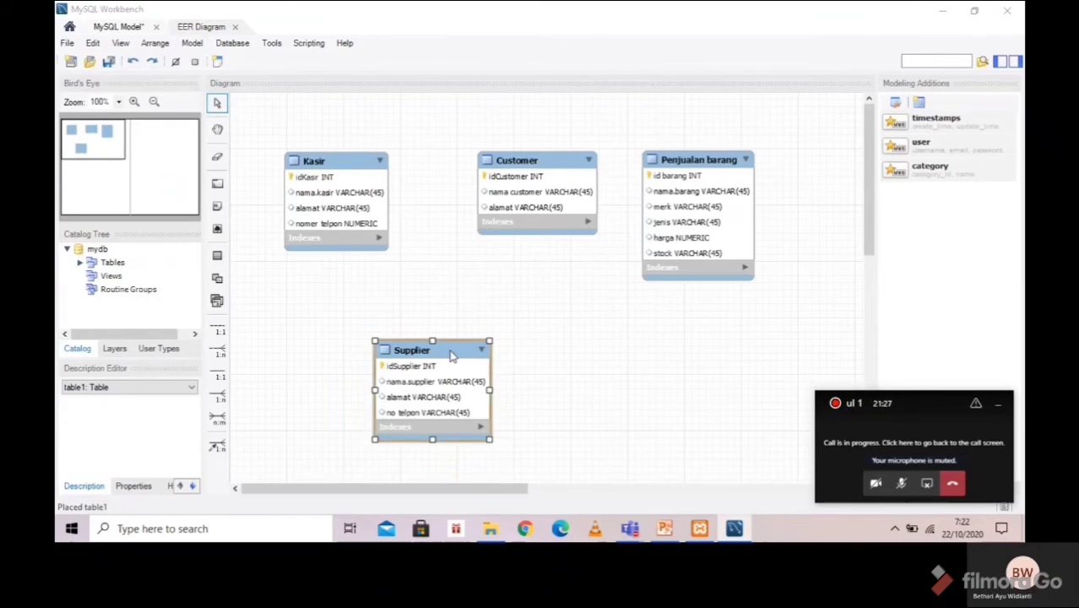
Move the Supplier table directly below Kasir and place a new table below Customer
left_click_drag(448, 346, 358, 310)
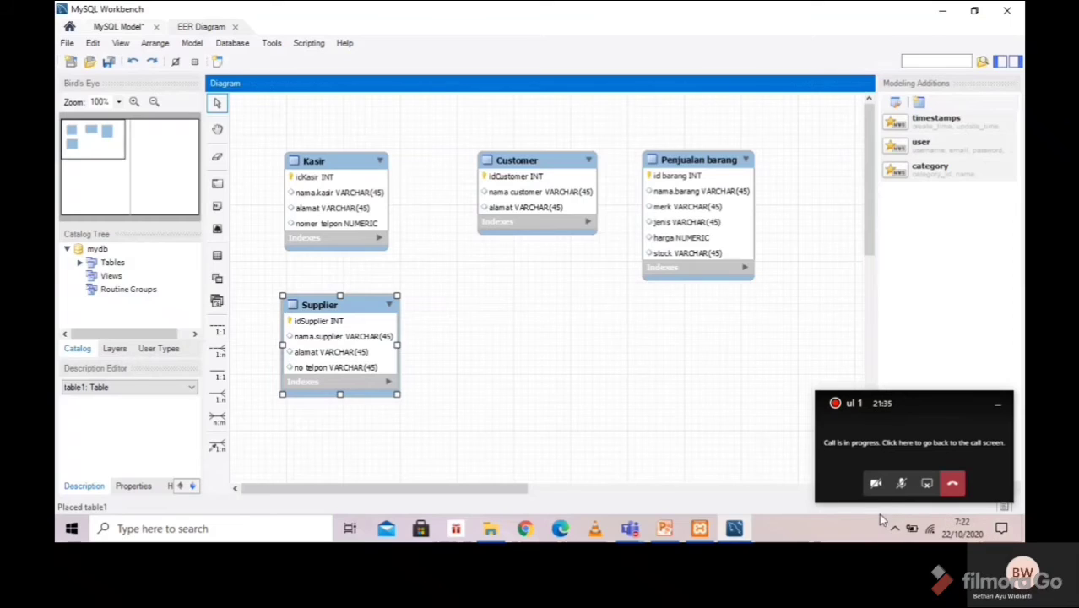
left_click(902, 485)
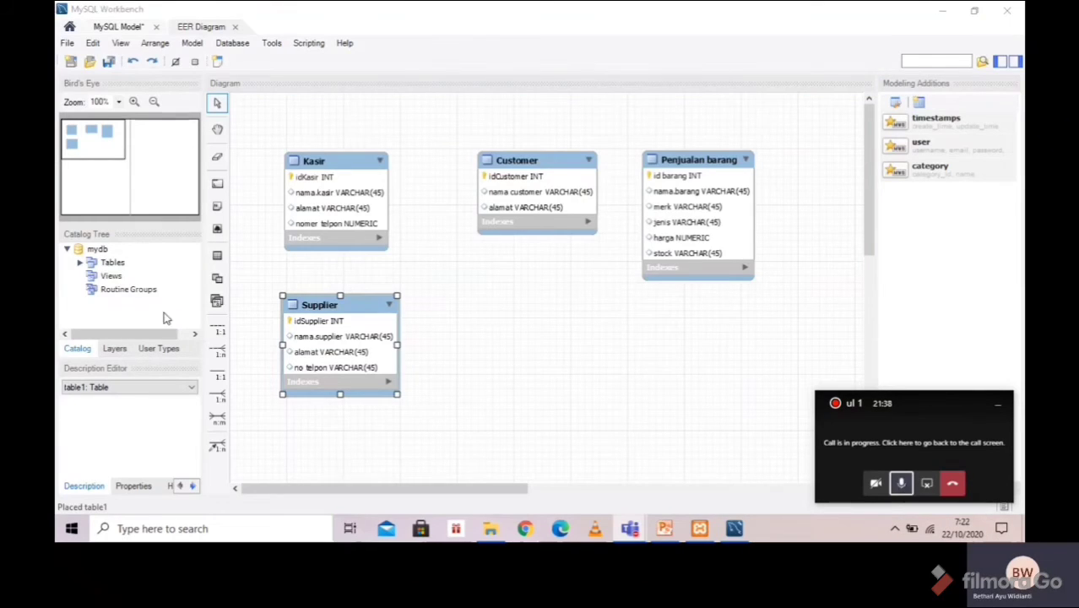
left_click(219, 257)
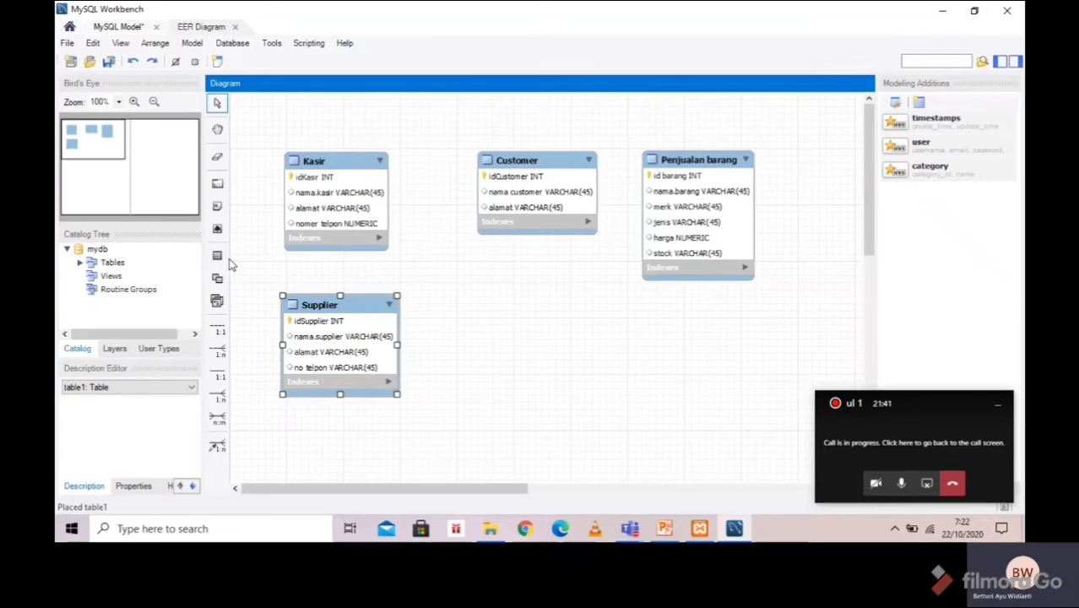
left_click(218, 255)
left_click(535, 336)
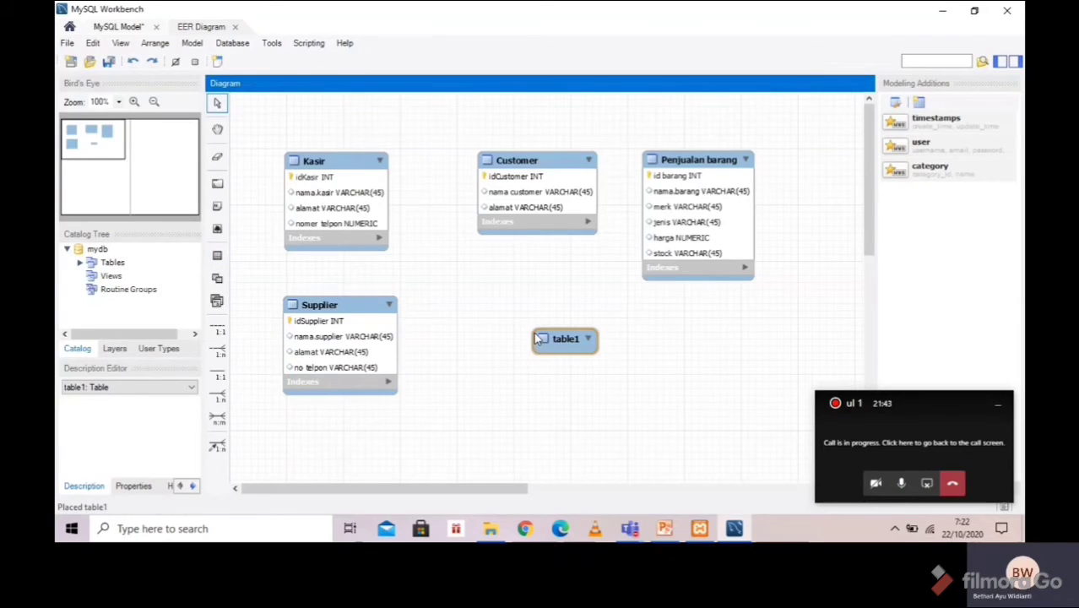
Open the new table below Customer for editing and name it Transaksi
left_click(553, 350)
double_click(554, 349)
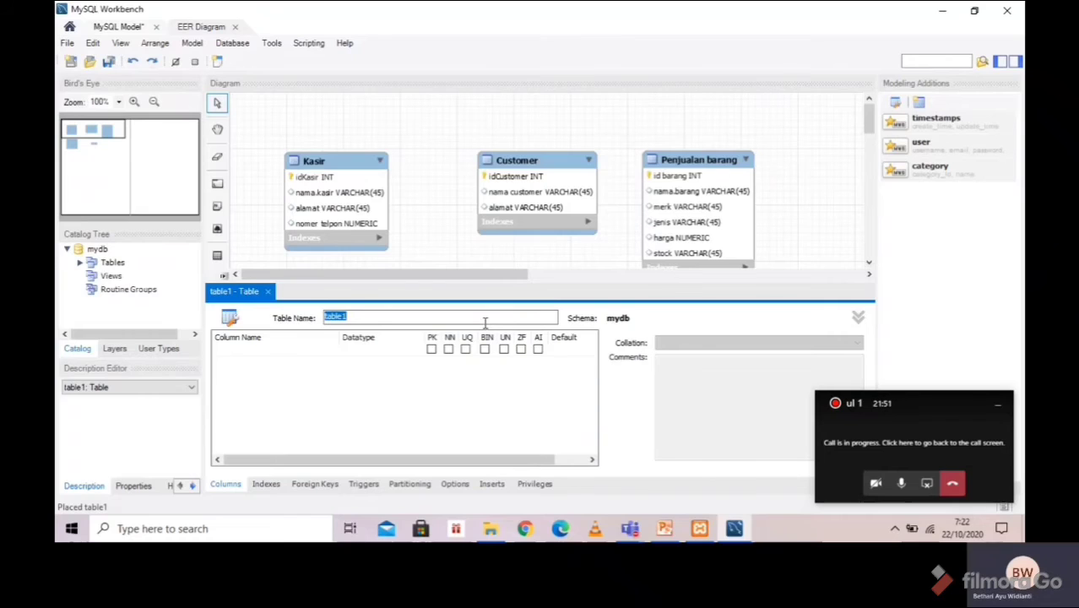
key("BackSpace")
left_click(260, 386)
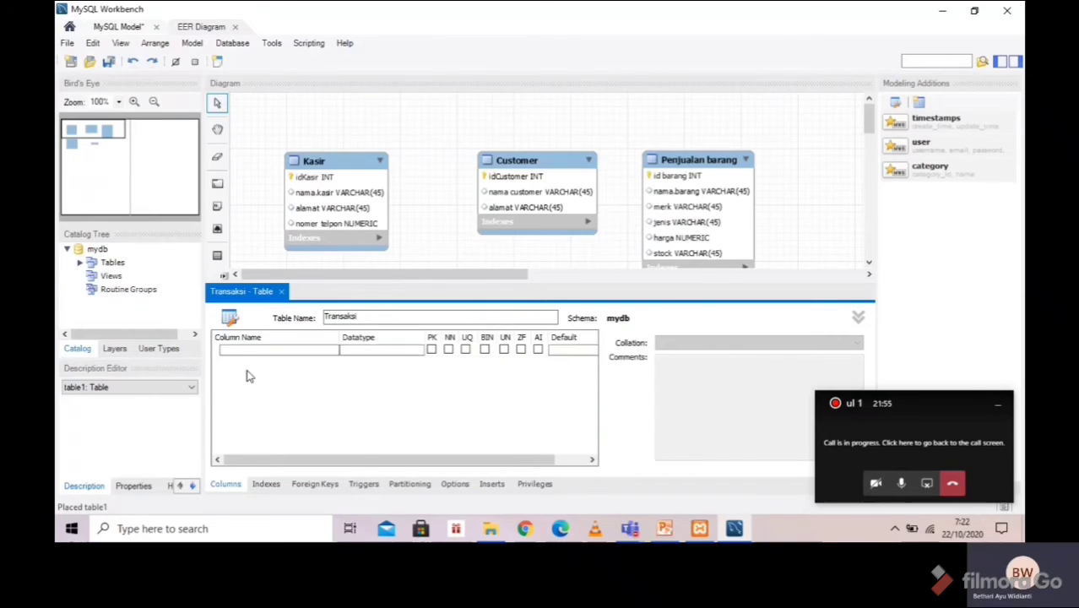
Add the INT primary key column idTransaksi to the Transaksi table
double_click(241, 352)
left_click(242, 381)
left_click(245, 364)
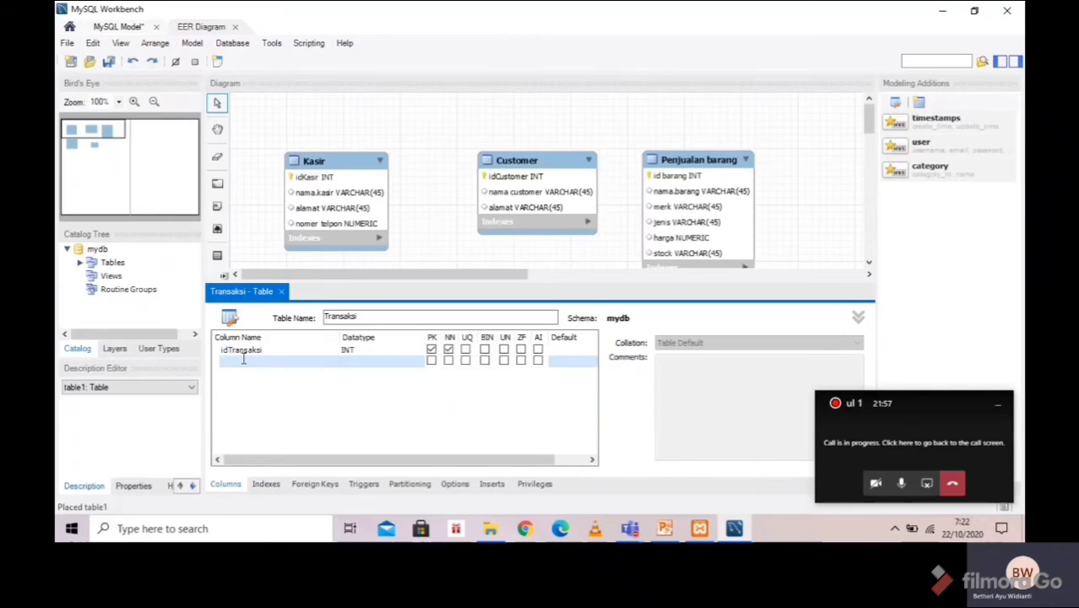
Add the VARCHAR(45) columns tanggal transaksi and nama to the Transaksi table
left_click(243, 361)
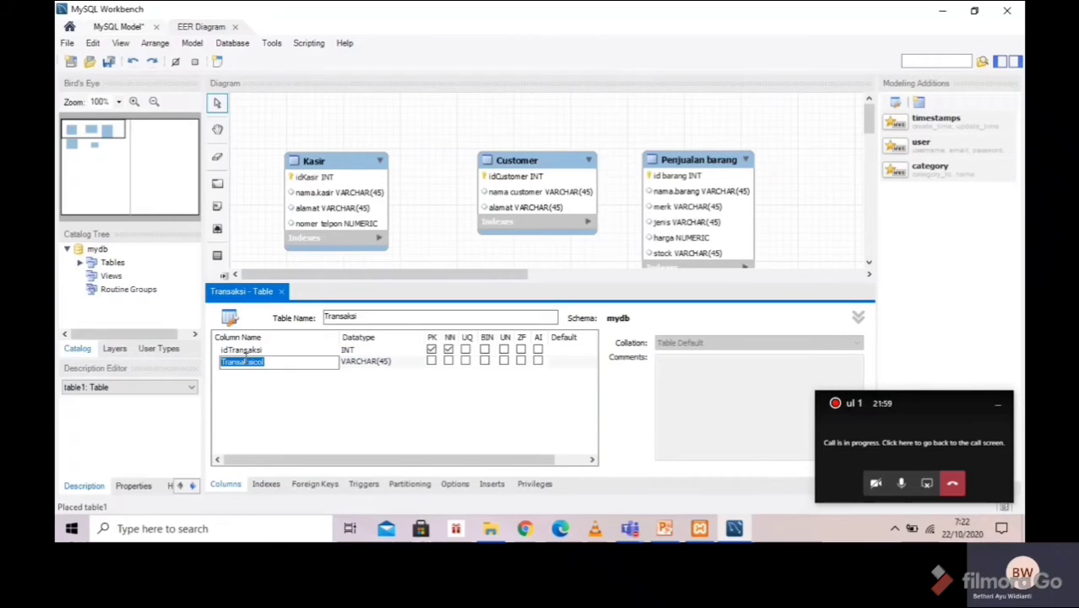
type("tanggal transaksi")
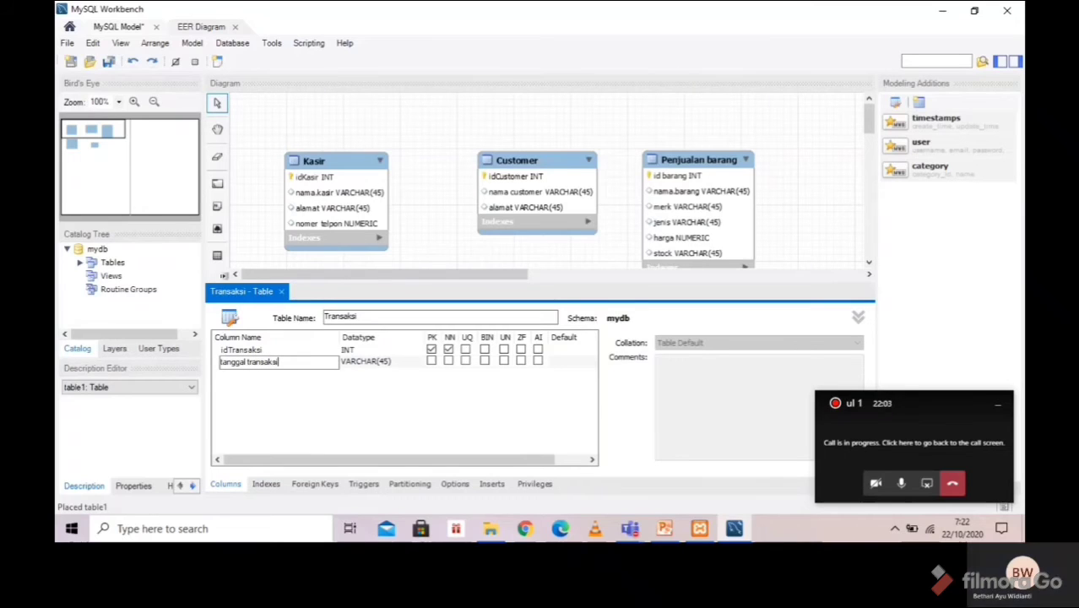
left_click(248, 375)
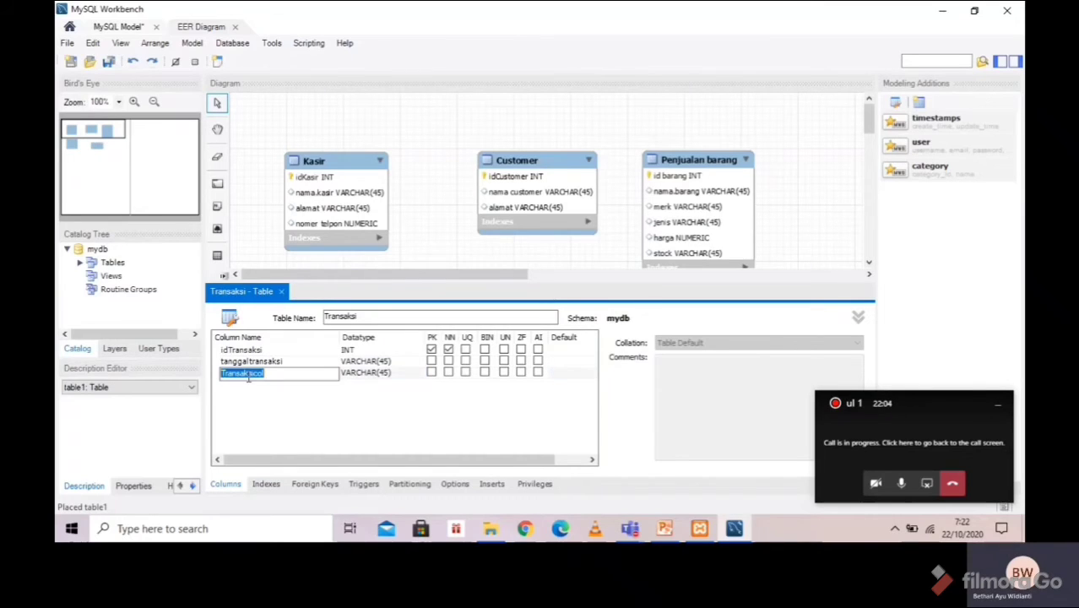
type("nama")
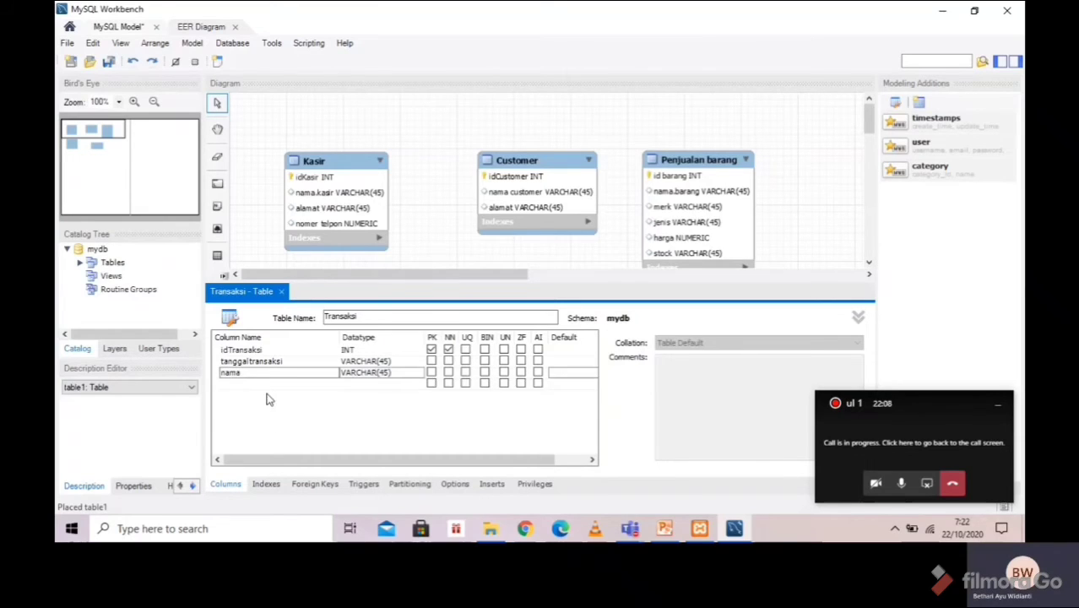
Add the VARCHAR(45) columns jumlah penjualan and total.pemasuka to the Transaksi table
left_click(261, 387)
key("BackSpace")
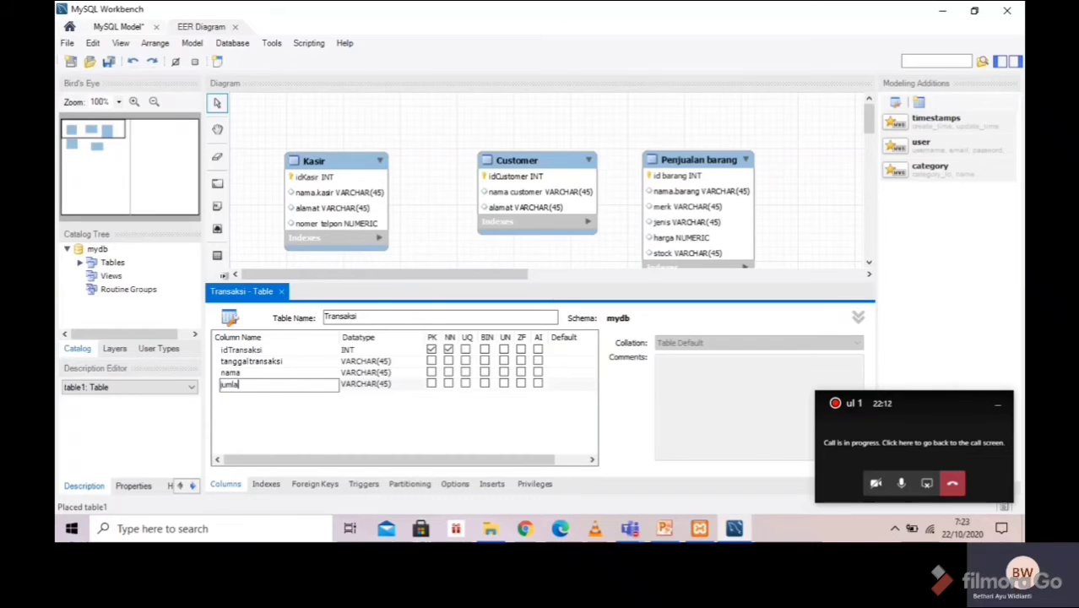
type("jumlah penjualan")
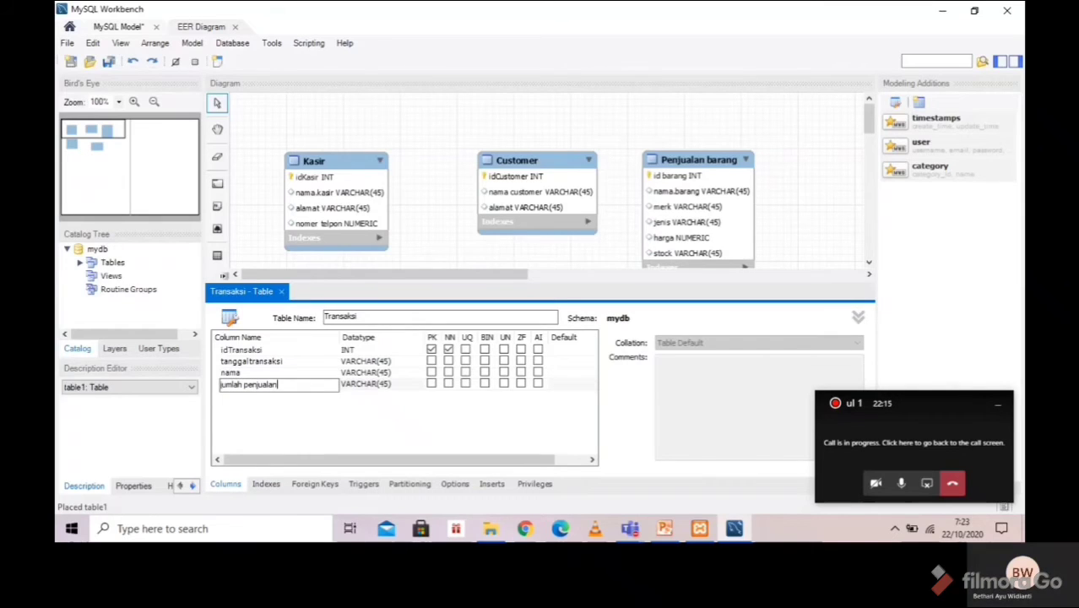
left_click(272, 417)
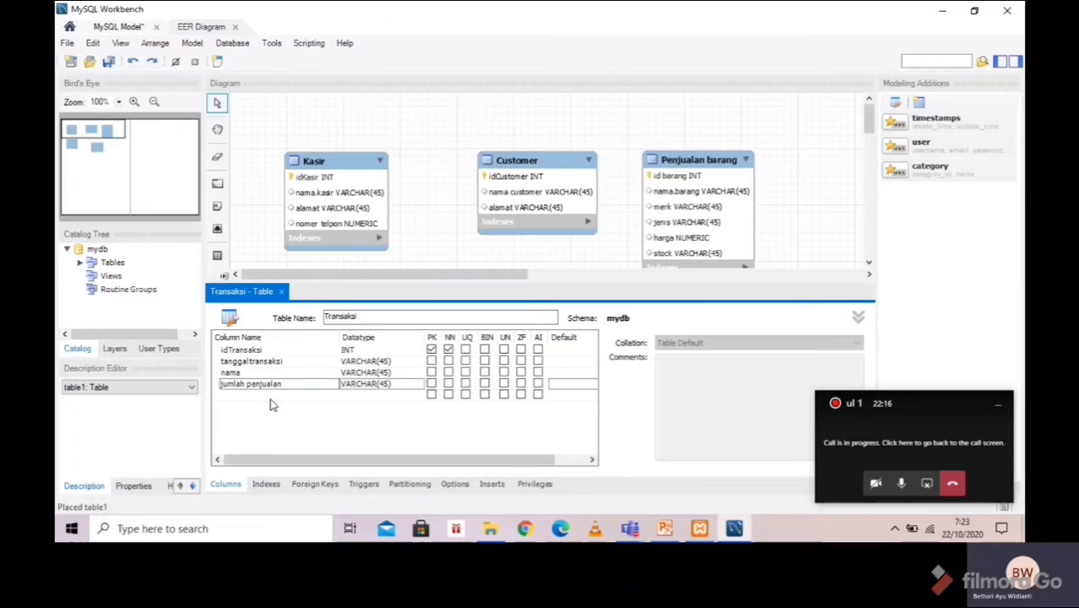
left_click(271, 398)
left_click(288, 394)
key("BackSpace")
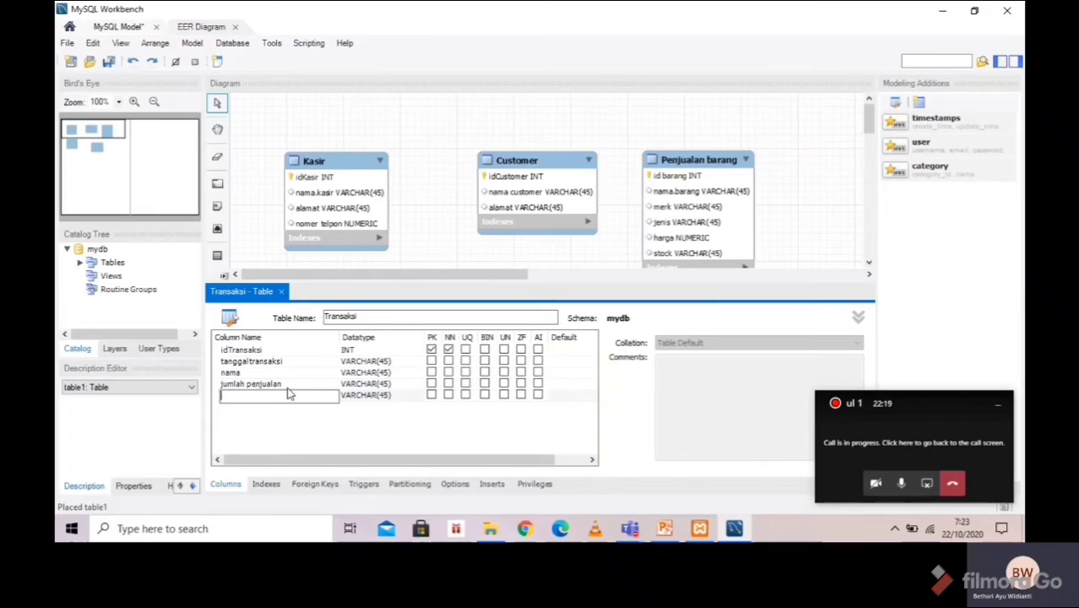
type("total.pemasuka")
Set the datatype of the tanggal transaksi column in the Transaksi table to DATE
left_click(389, 361)
left_click(372, 361)
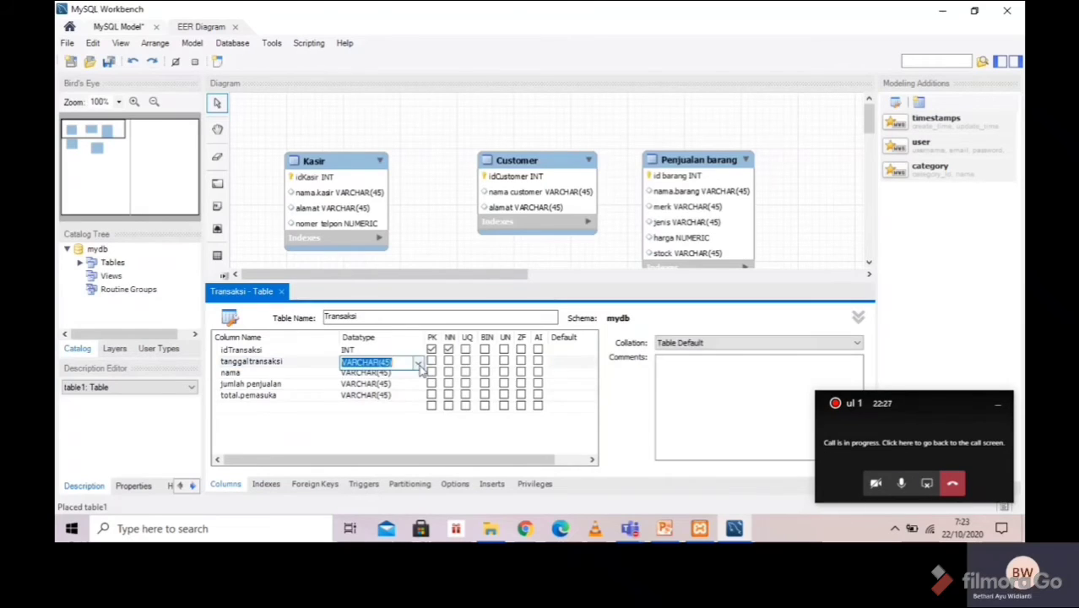
left_click(417, 362)
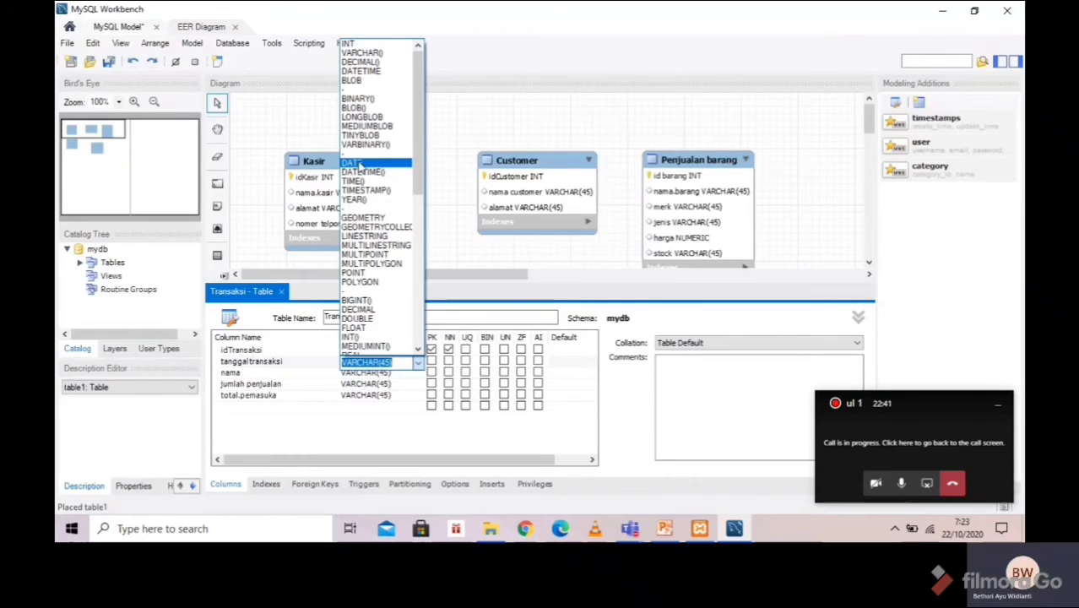
left_click(354, 164)
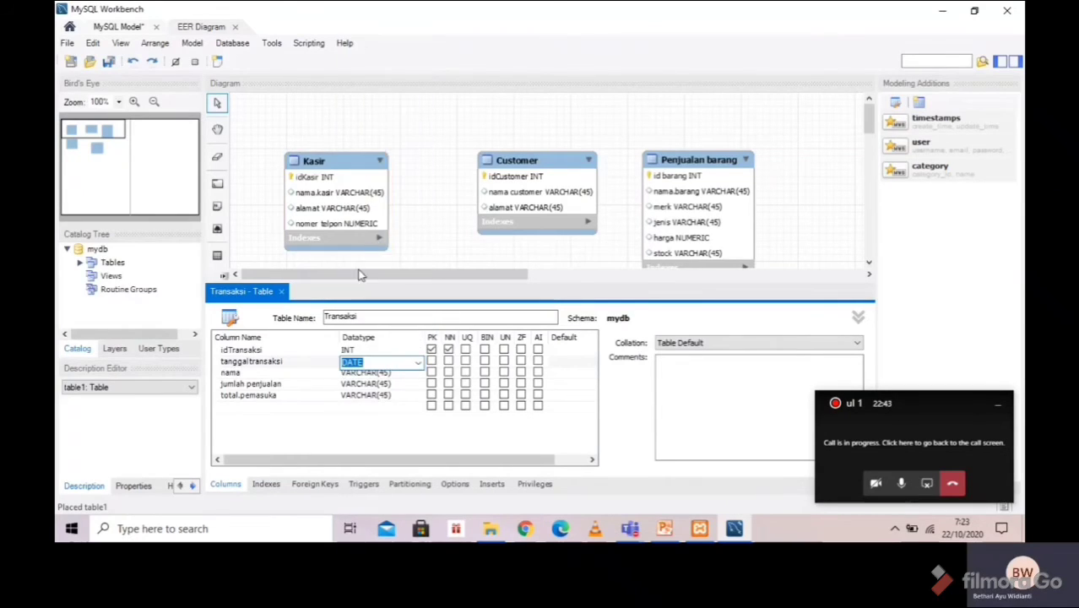
left_click(411, 396)
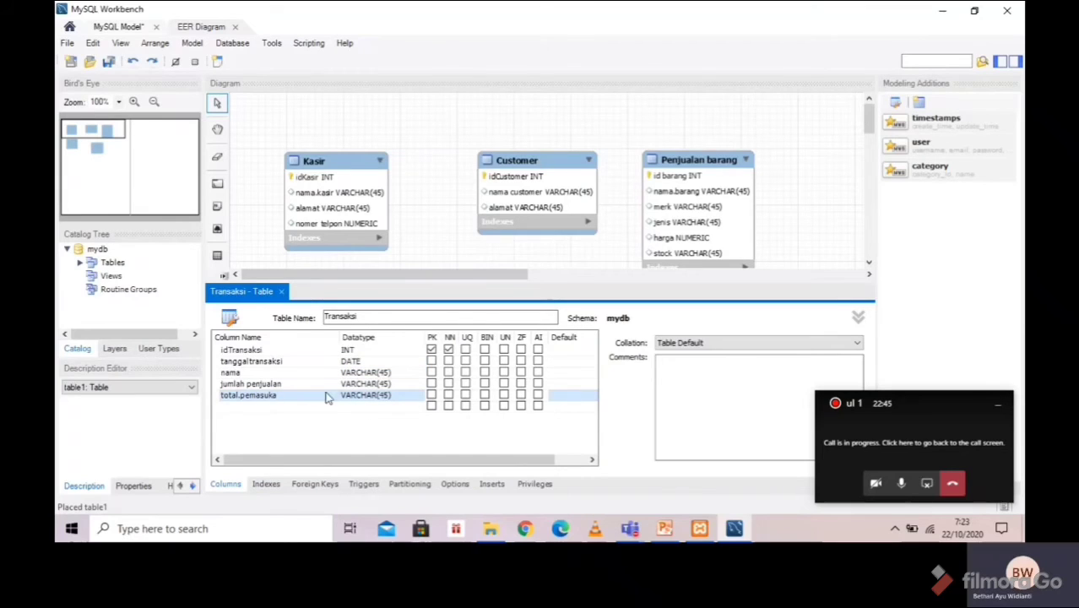
Correct the last Transaksi column's name to total.pemasukan and set the jumlah penjualan column's datatype to NUMERIC
left_click(288, 397)
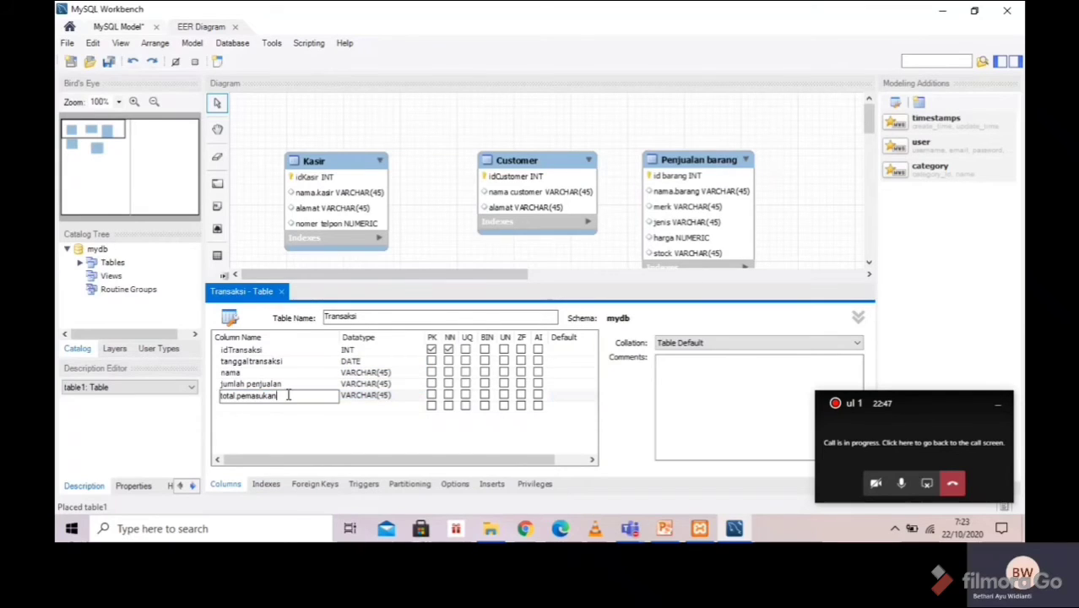
left_click(386, 387)
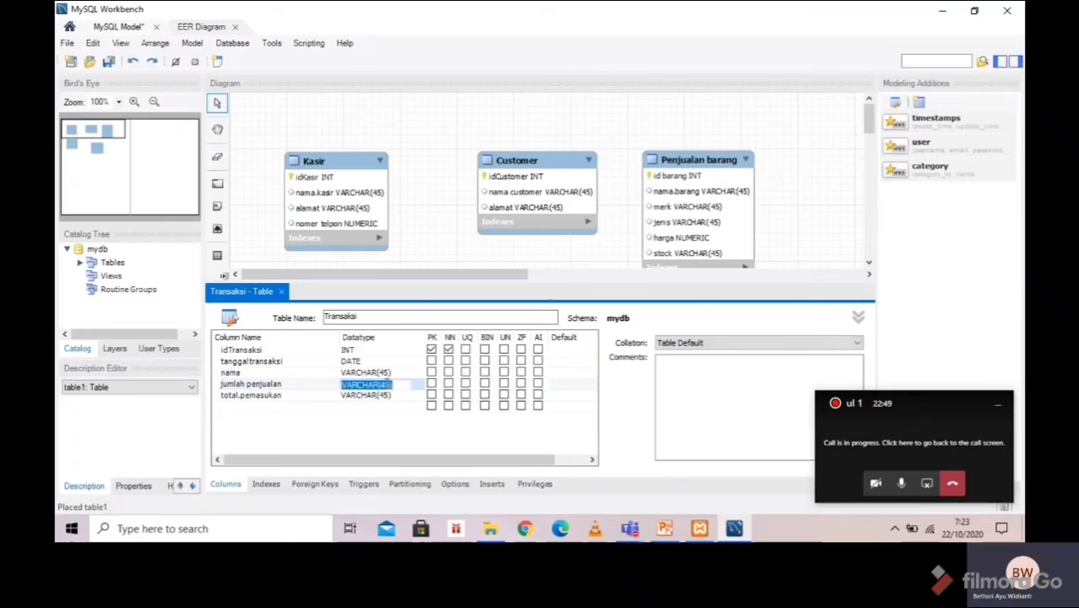
left_click(417, 385)
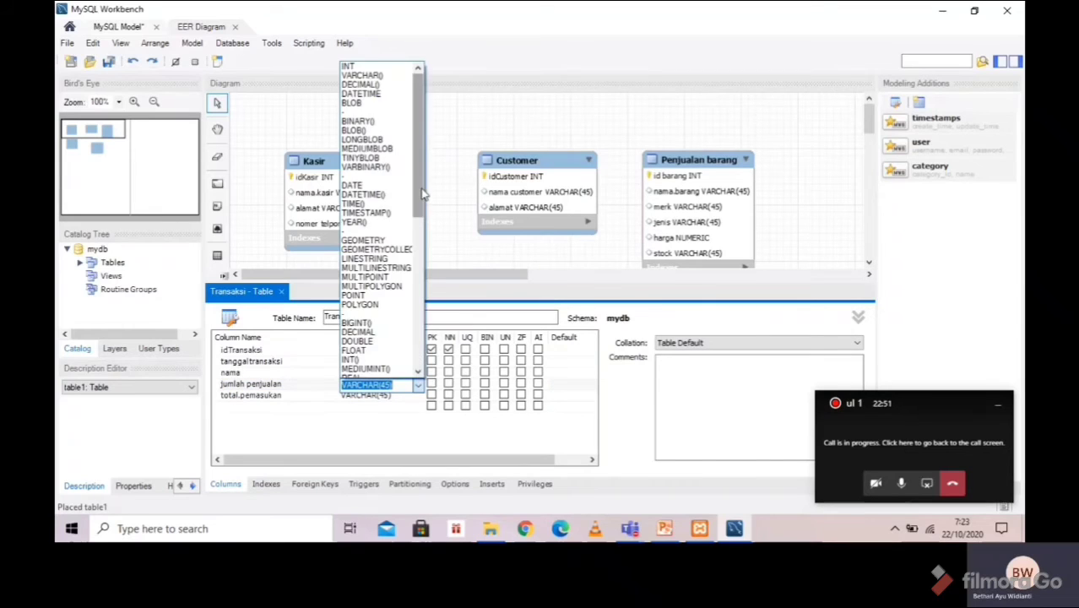
scroll(414, 253, "down", 5)
left_click_drag(428, 268, 423, 357)
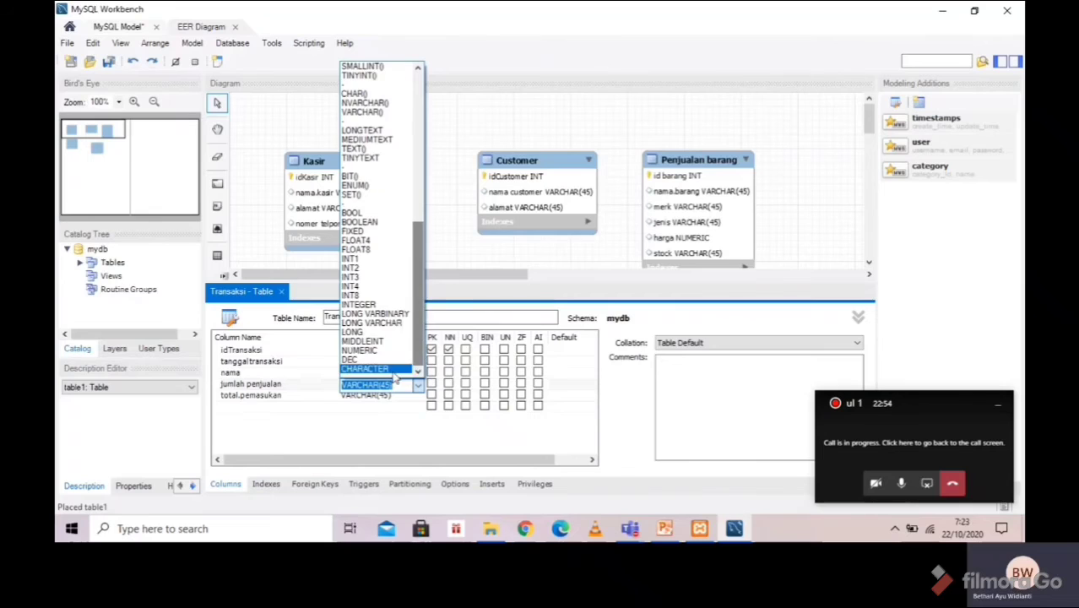
left_click(361, 351)
Set the datatype of the total.pemasukan column in the Transaksi table to NUMERIC
left_click(412, 399)
left_click(411, 399)
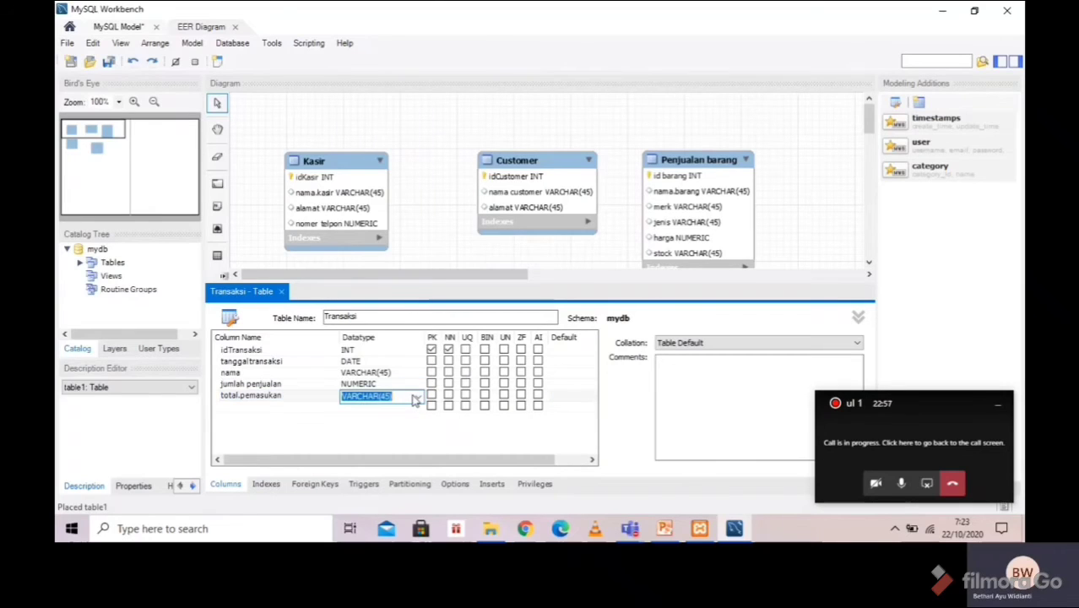
left_click(417, 396)
scroll(418, 263, "down", 5)
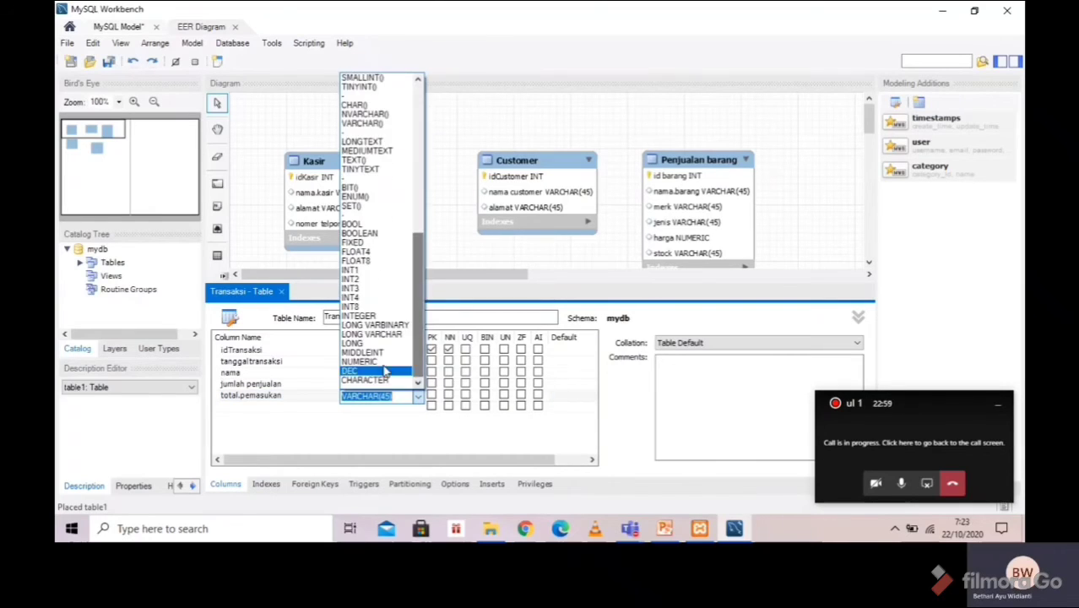
left_click(391, 339)
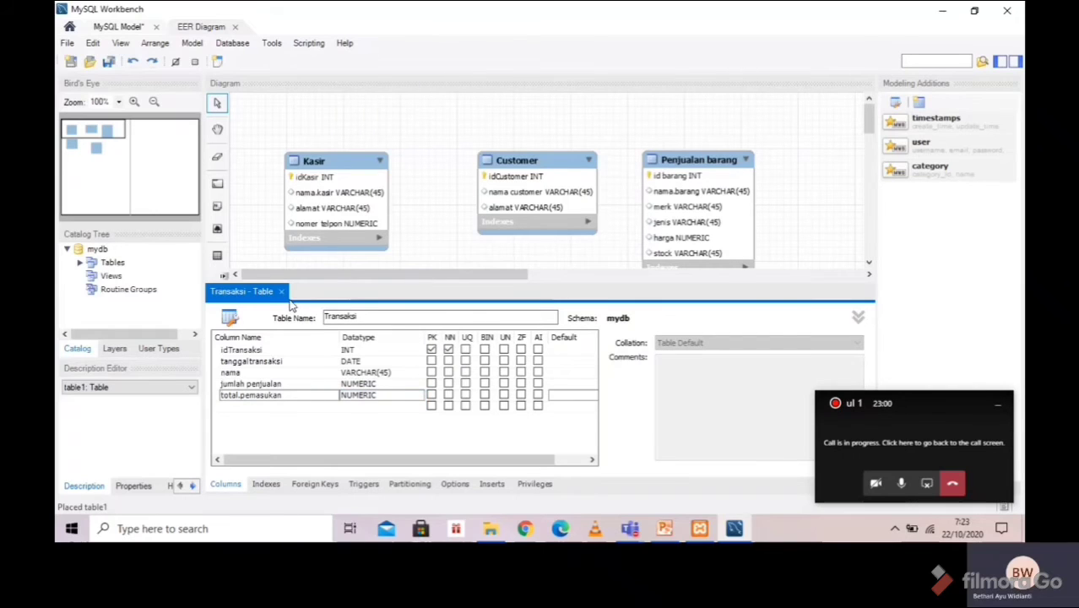
Close the Transaksi table editor and move the Transaksi table beside the Supplier table in the diagram
left_click(282, 291)
left_click_drag(627, 352, 630, 276)
left_click_drag(559, 309, 494, 330)
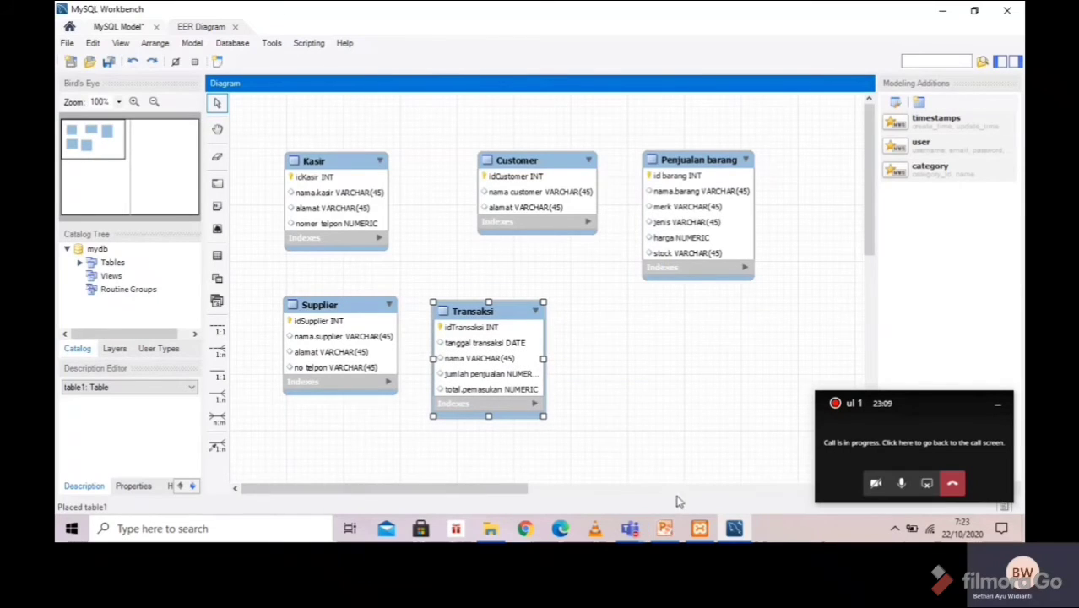
Switch to the PPT UTS SIM presentation in PowerPoint and unmute the meeting microphone
mouse_move(665, 537)
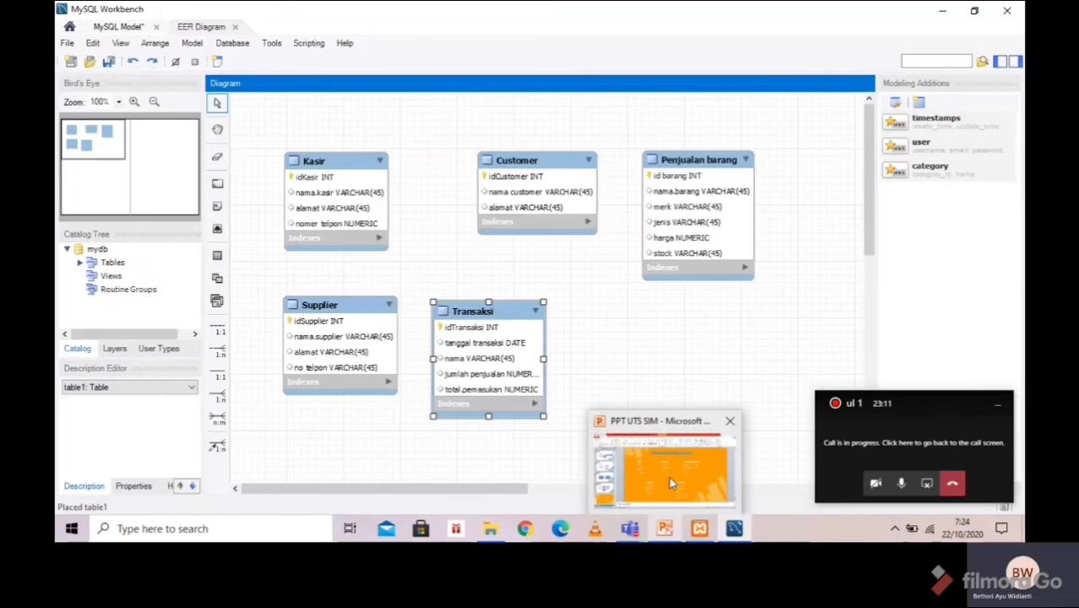
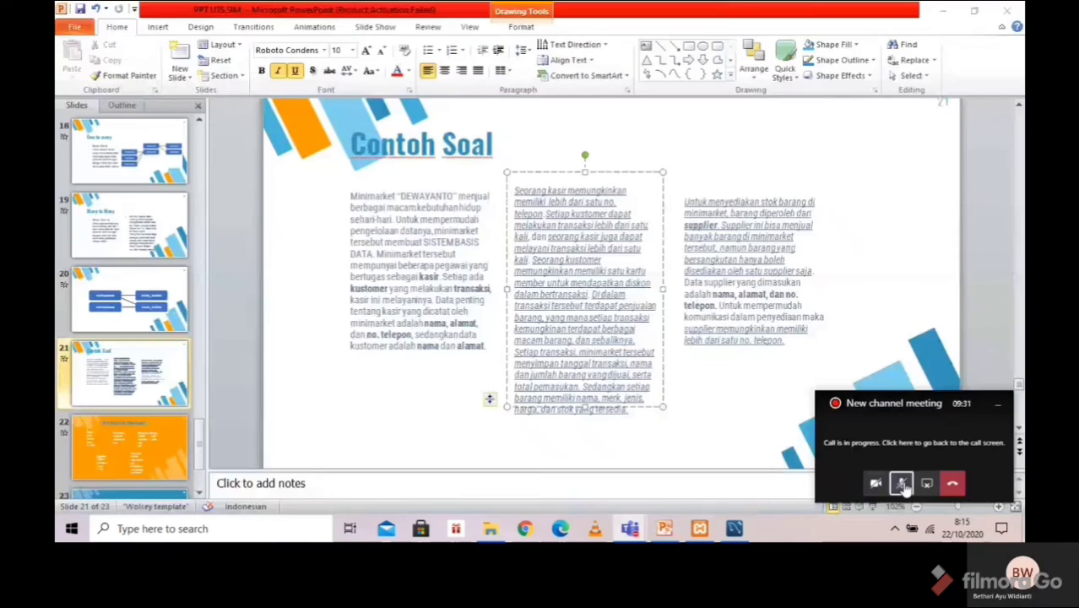
left_click(902, 484)
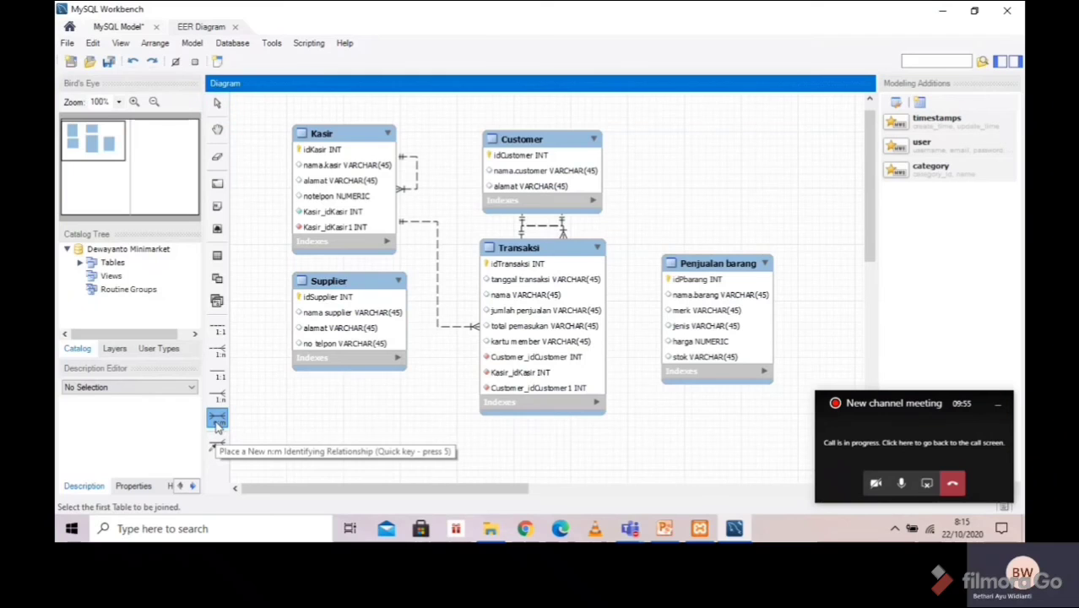
Create an n:m identifying relationship between the Penjualan barang and Transaksi tables in the MySQL Workbench diagram
left_click(217, 415)
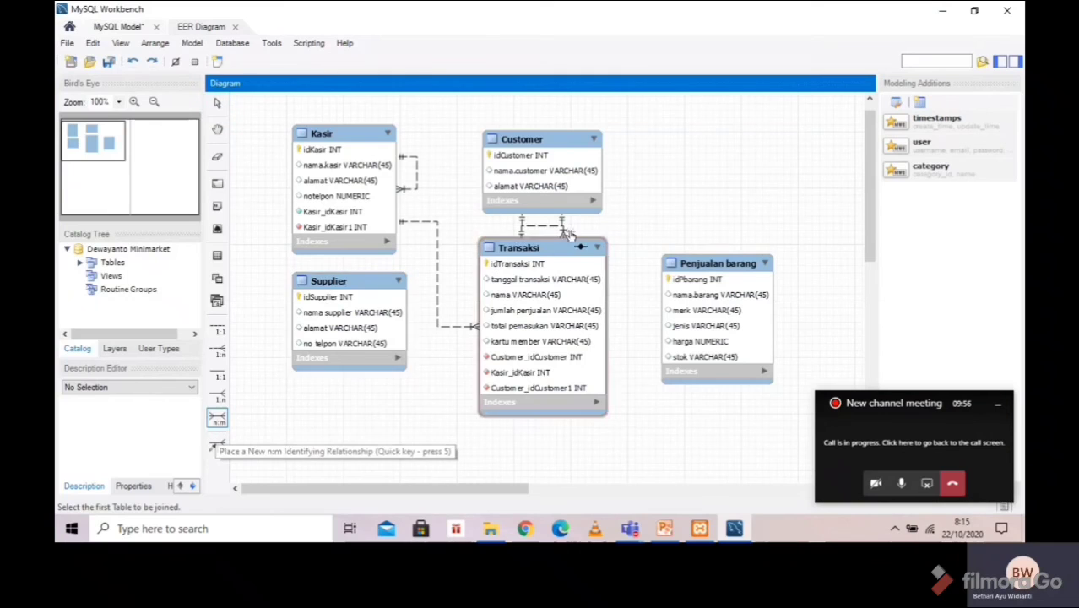
left_click(667, 263)
left_click(562, 260)
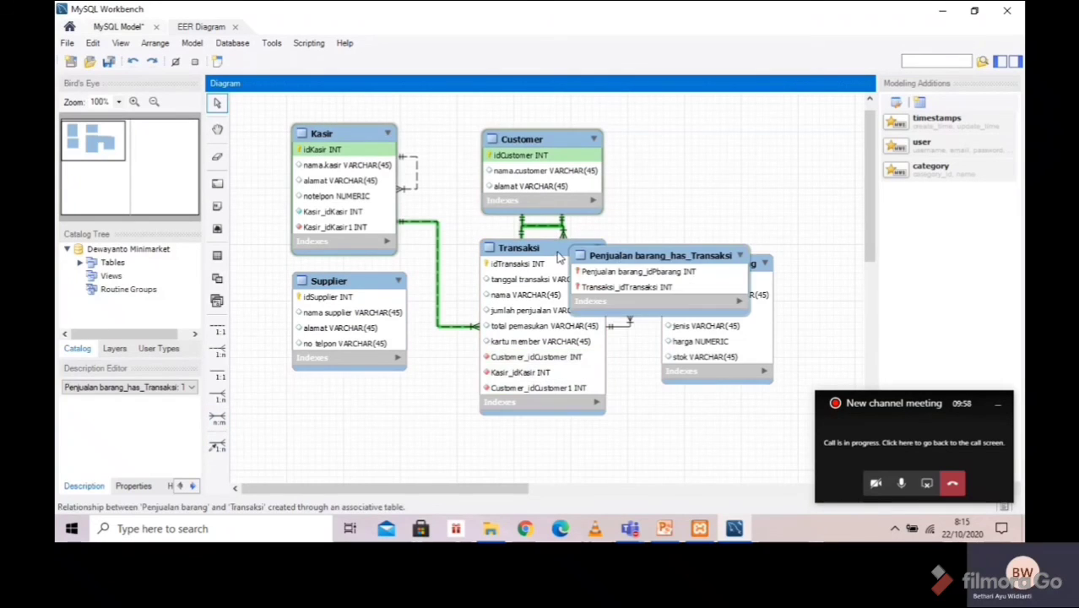
Move Penjualan barang_has_Transaksi beside Customer and place Penjualan barang well below it so the tables no longer overlap
left_click_drag(698, 259, 730, 136)
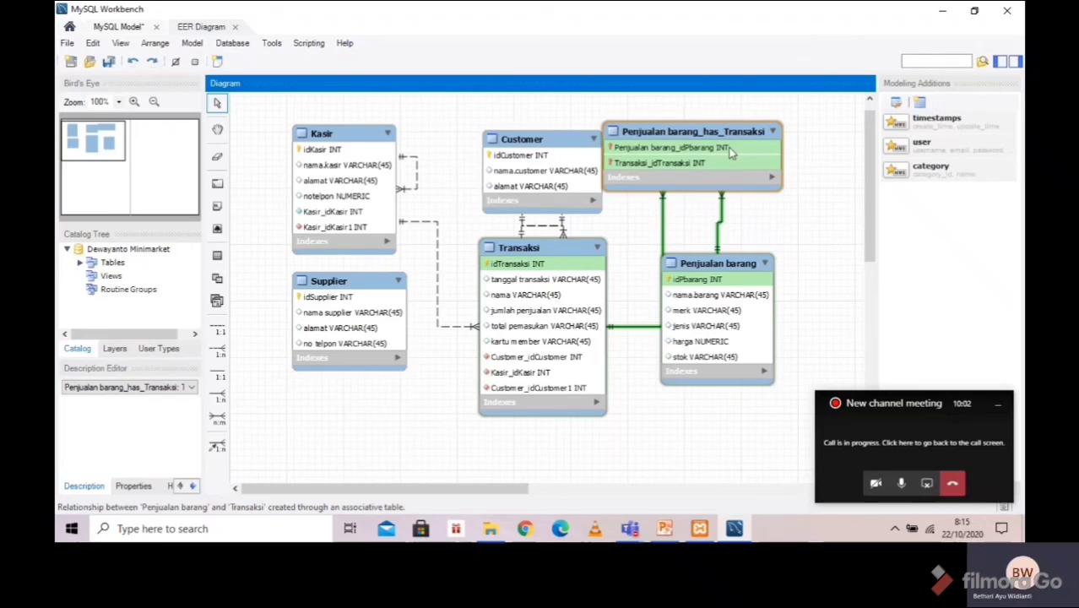
left_click_drag(735, 269, 738, 358)
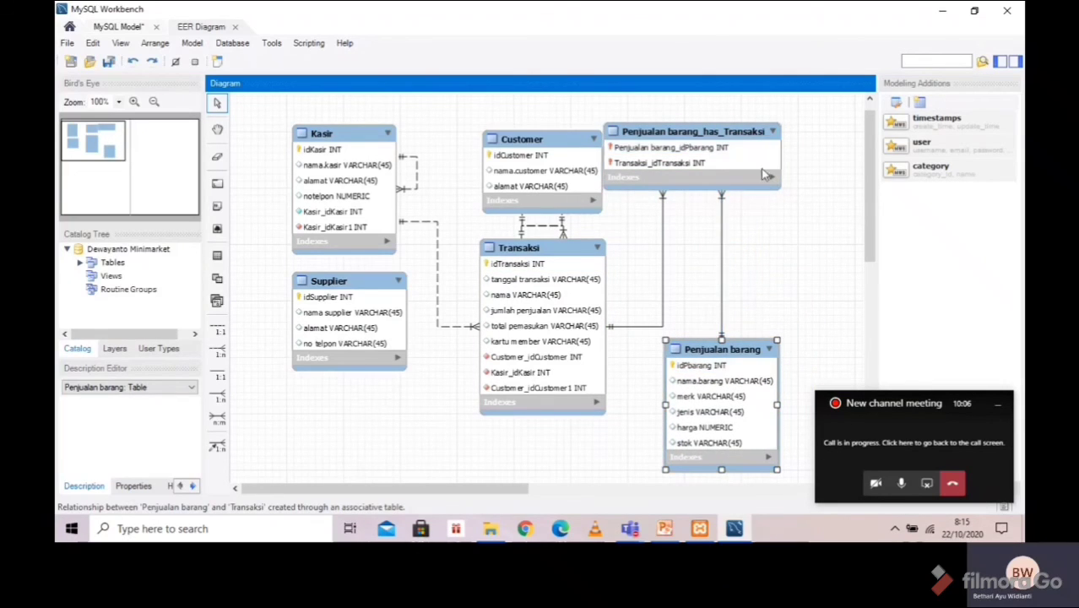
left_click_drag(722, 145, 760, 149)
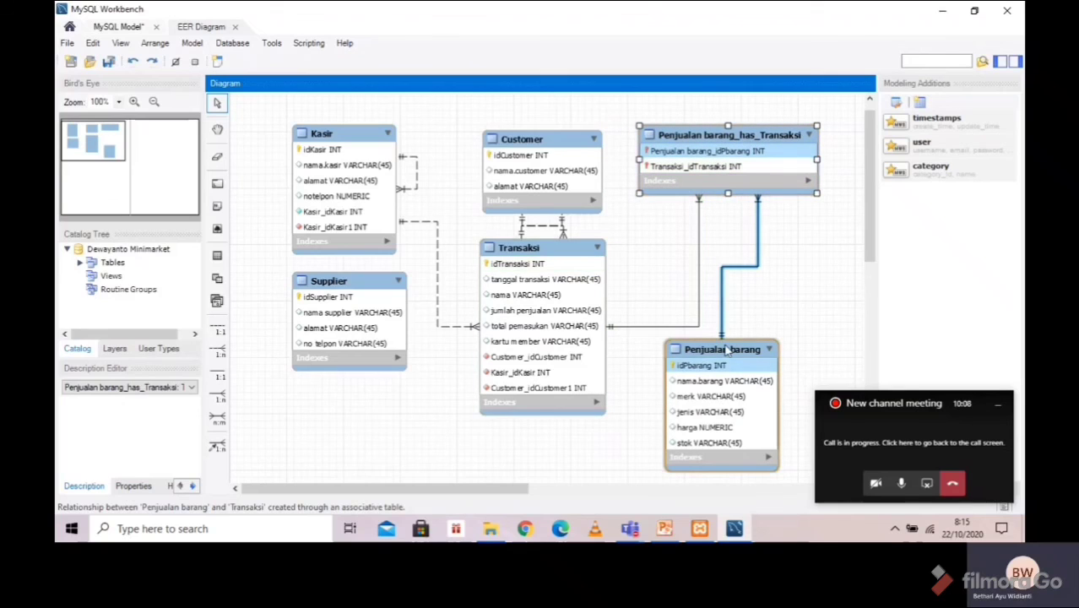
left_click_drag(727, 351, 762, 349)
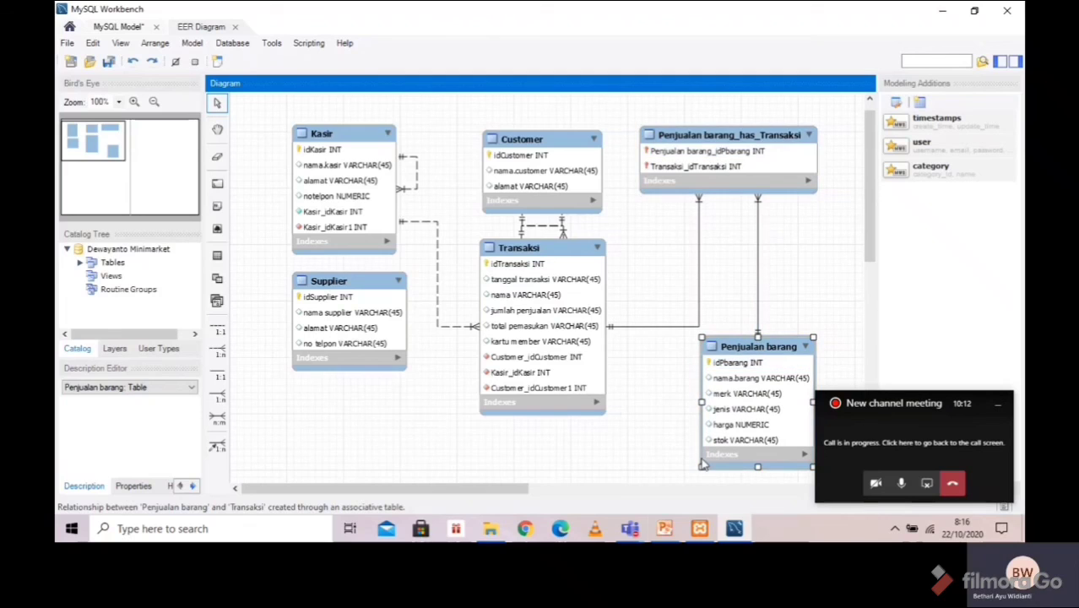
Switch to PowerPoint and examine the Contoh Soal slide's supplier paragraph, highlighting the sentence about suppliers selling many goods
left_click(666, 530)
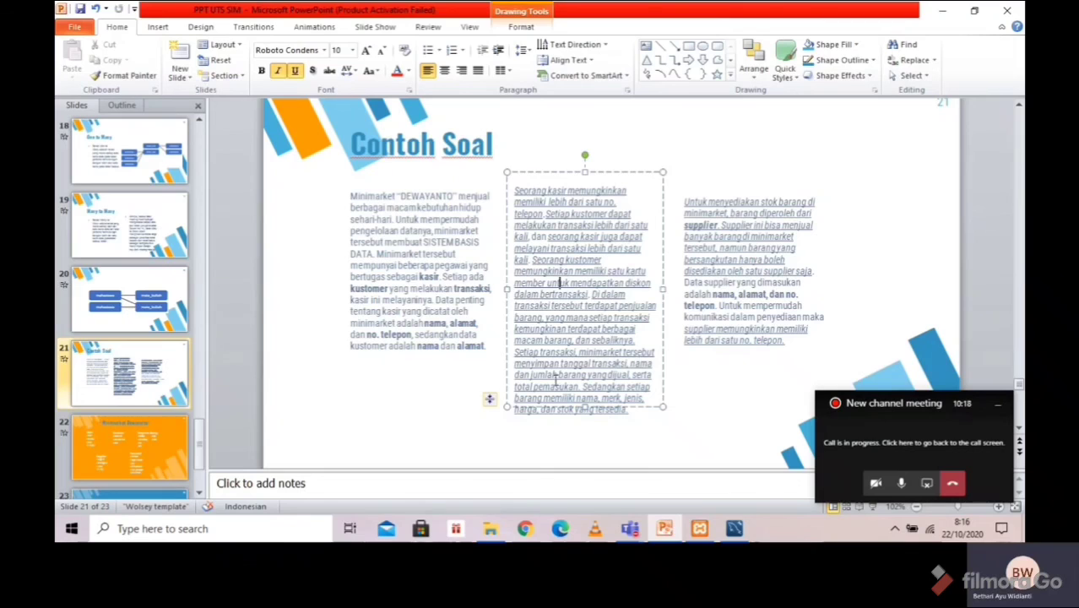
left_click(688, 211)
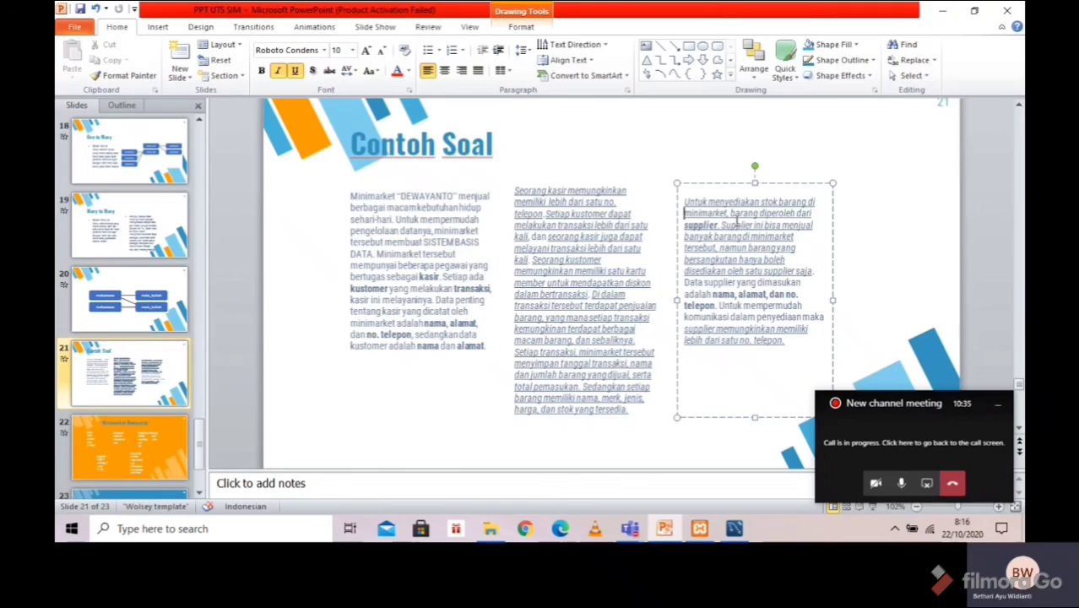
left_click_drag(722, 226, 751, 237)
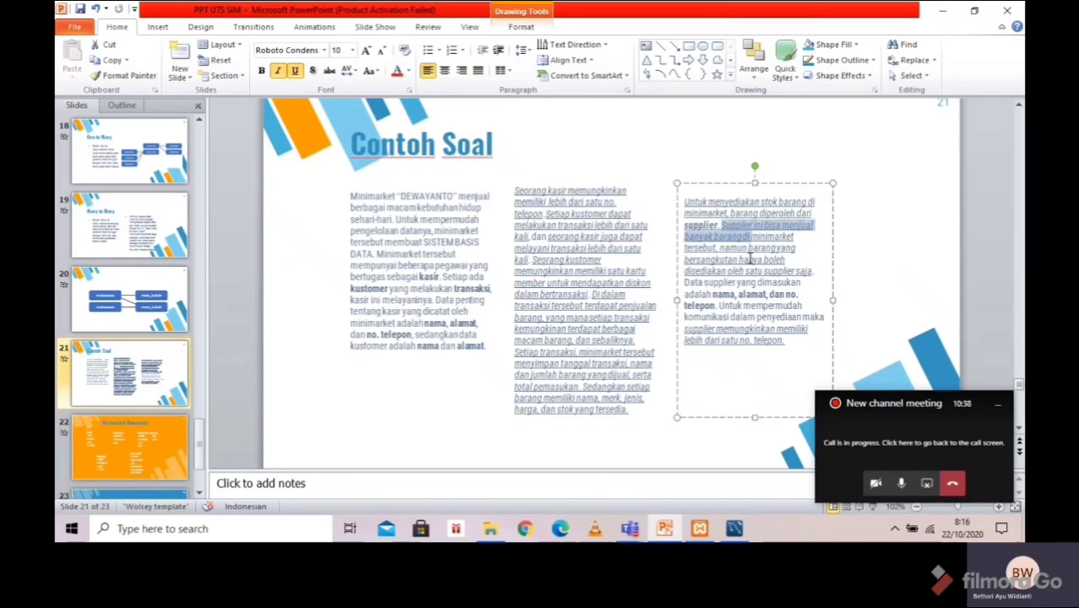
left_click(730, 232)
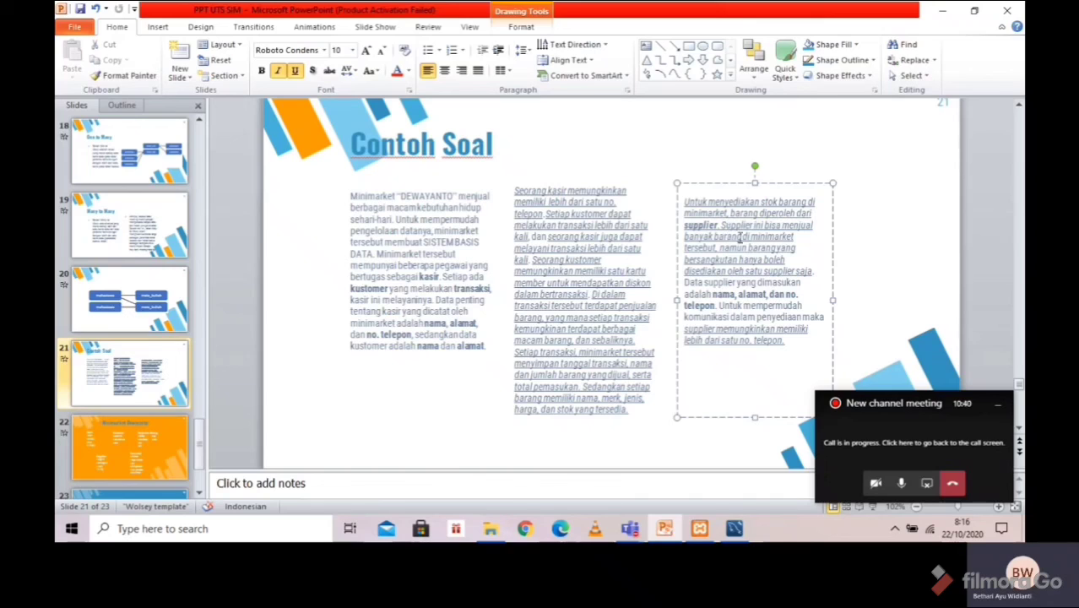
left_click_drag(724, 226, 717, 250)
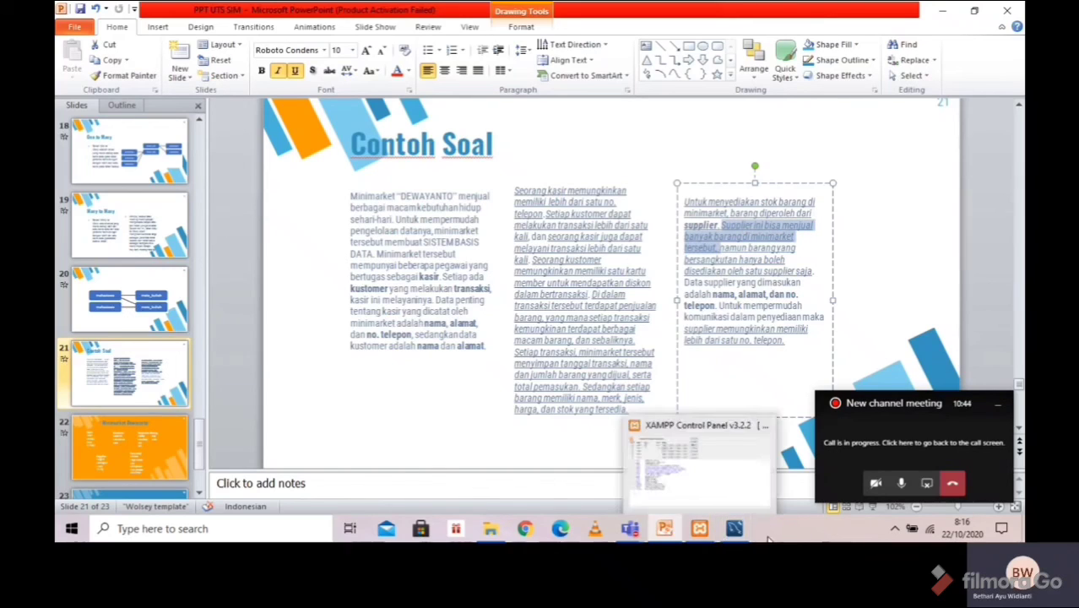
Return to MySQL Workbench and create a 1:n non-identifying relationship from Supplier to Penjualan barang, with Penjualan barang receiving the foreign key
mouse_move(735, 529)
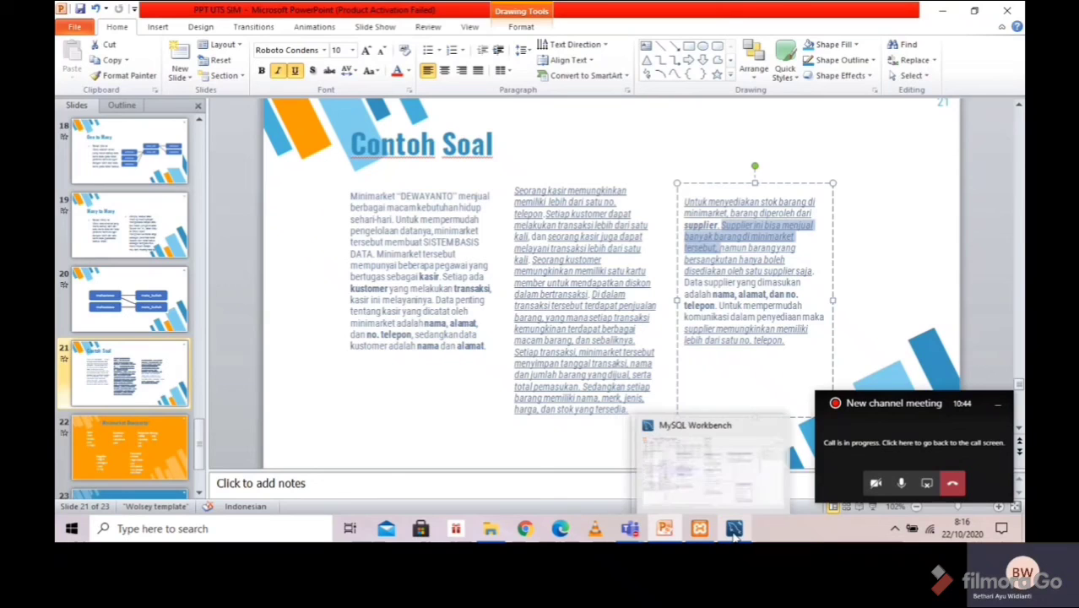
left_click(740, 476)
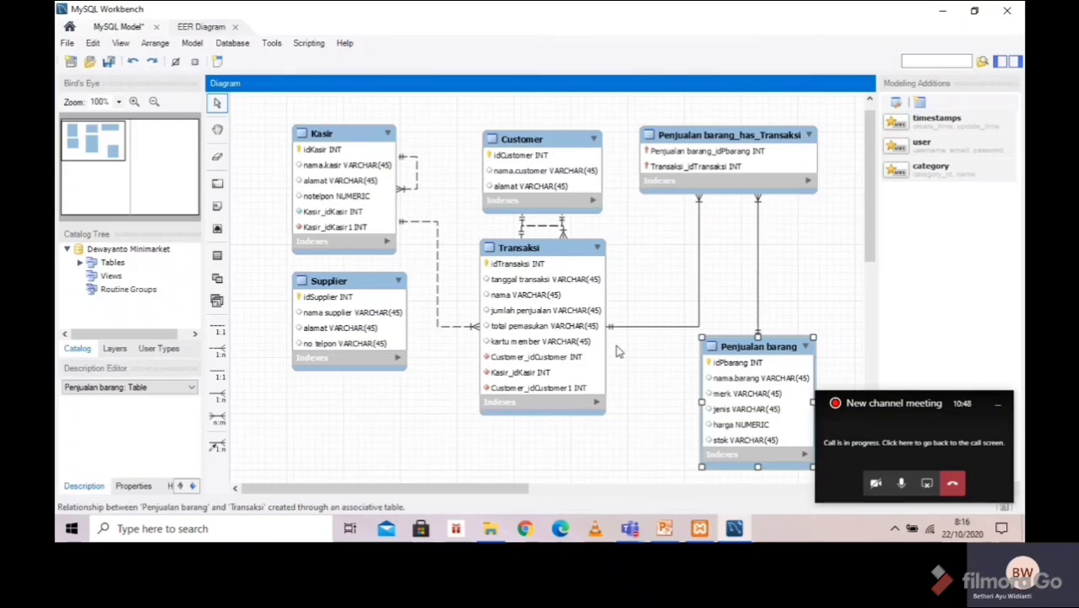
left_click(217, 351)
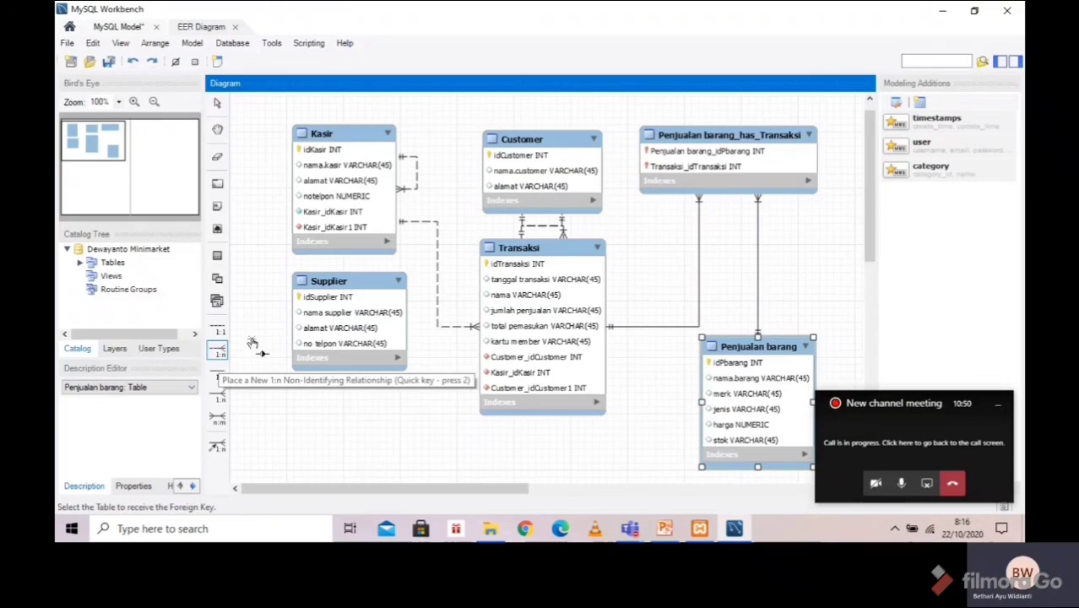
left_click(760, 353)
left_click(355, 292)
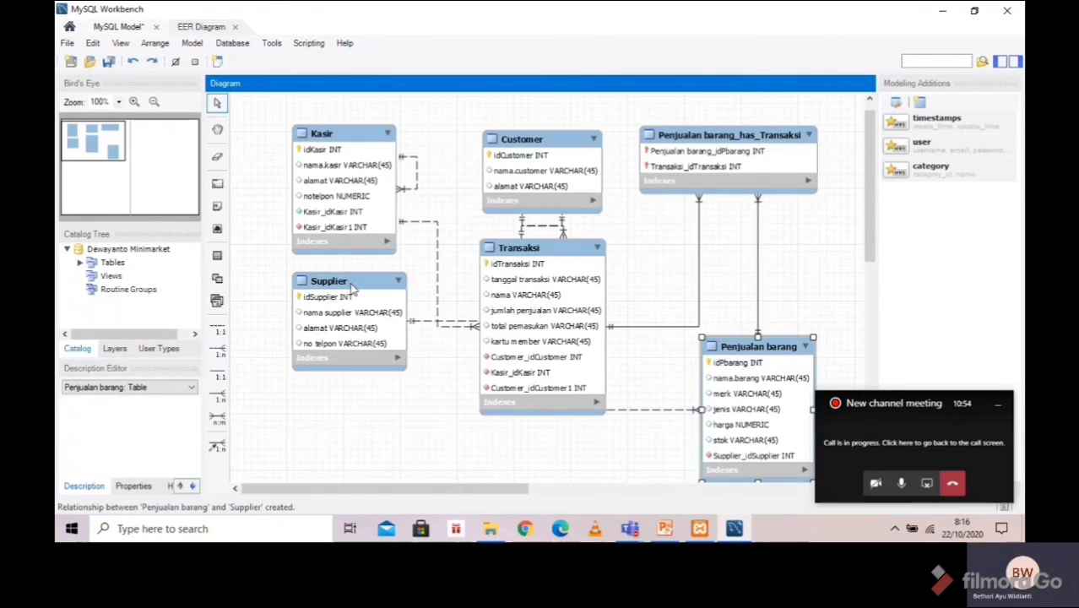
Move the Supplier and Penjualan barang tables further down so their connecting line runs clear below the Transaksi table
left_click_drag(351, 332, 312, 457)
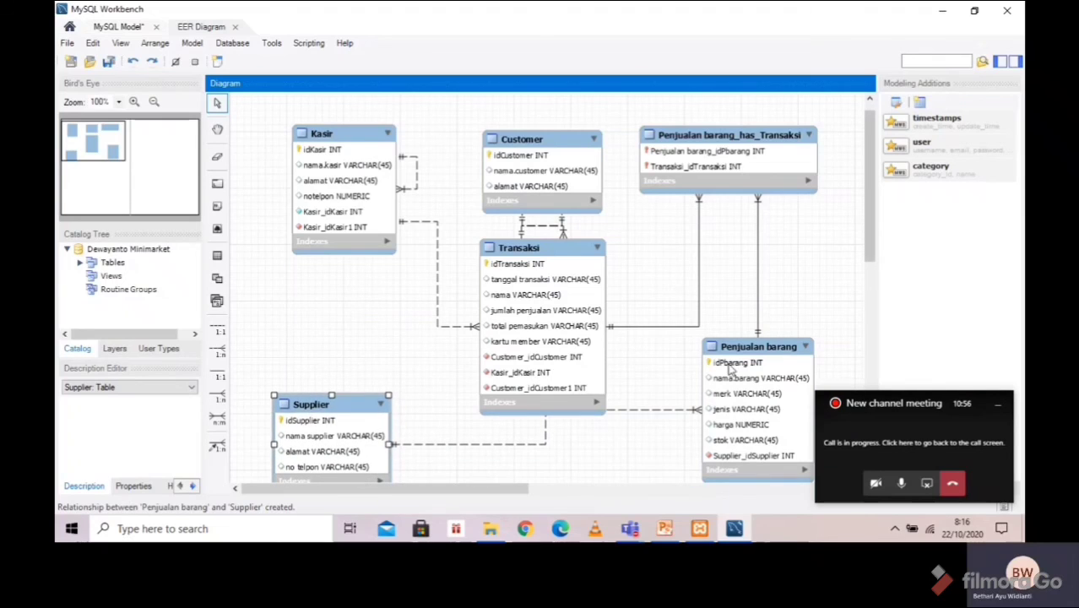
mouse_move(735, 363)
left_mouse_down()
mouse_move(733, 401)
mouse_move(732, 383)
left_mouse_up()
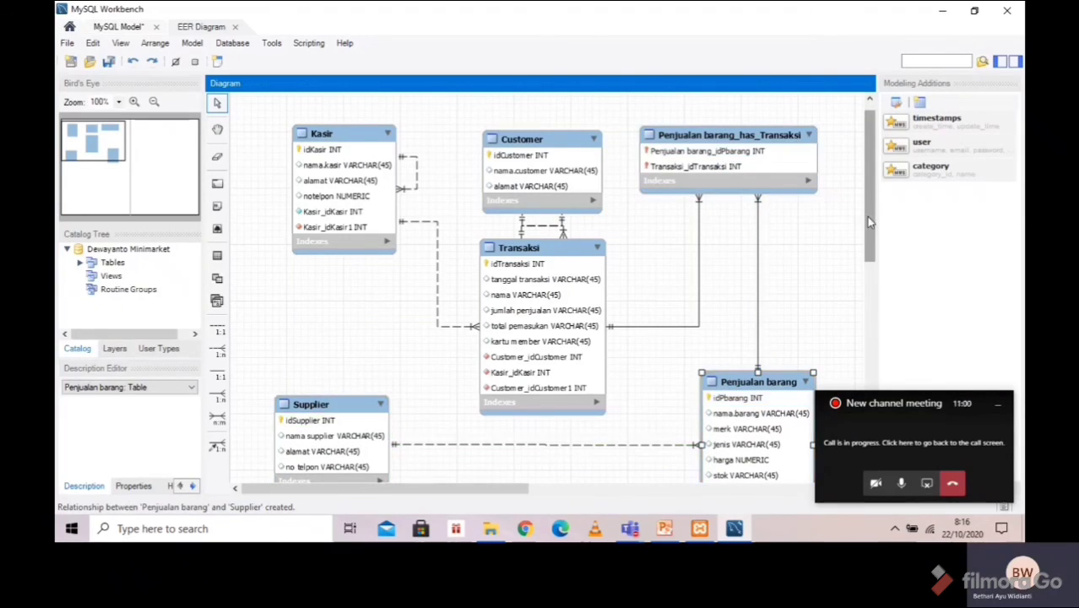
left_click_drag(867, 216, 870, 285)
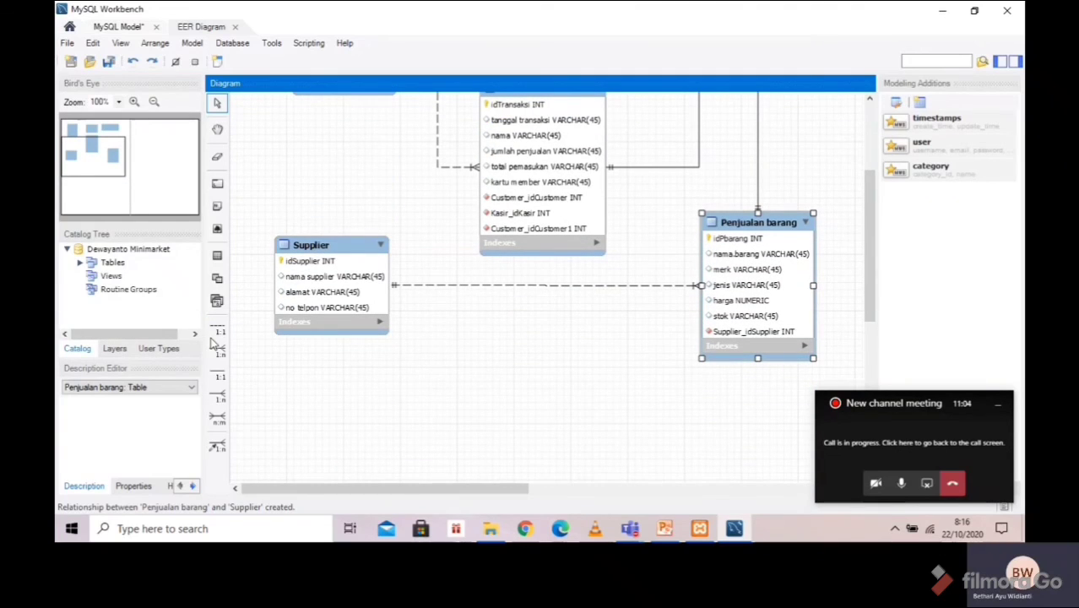
Compare the supplier and phone number requirements on PowerPoint's Contoh Soal slide with the tables and relationships in the MySQL Workbench diagram
left_click(680, 530)
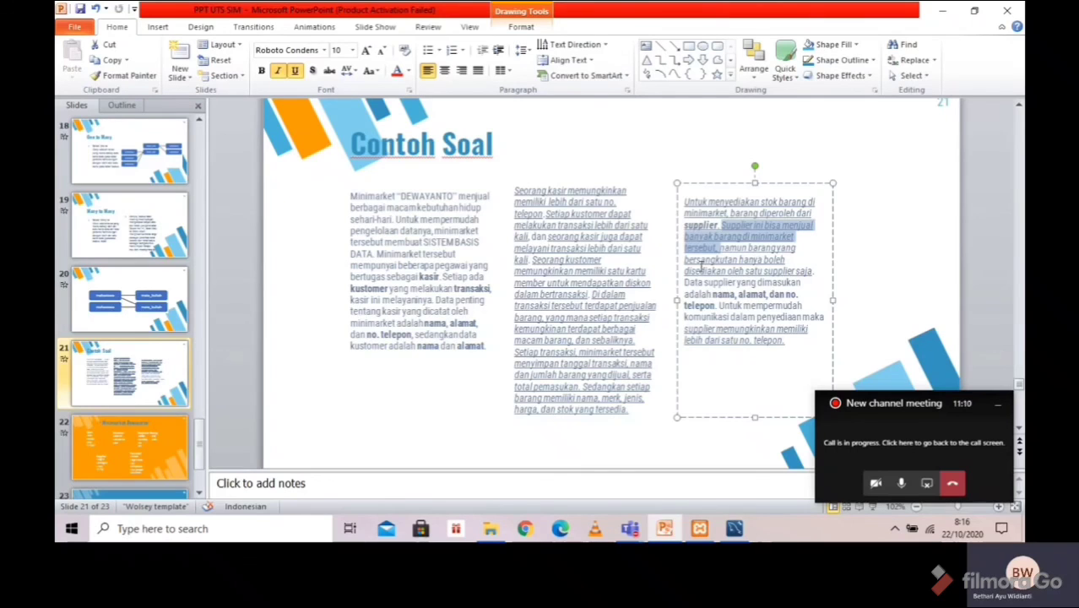
left_click(727, 280)
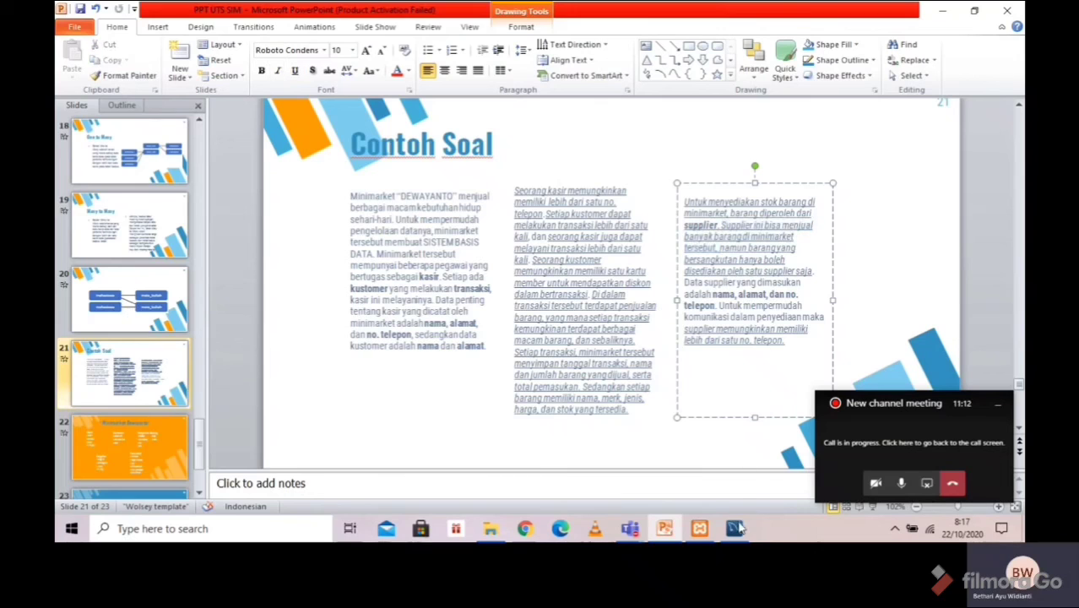
left_click(735, 529)
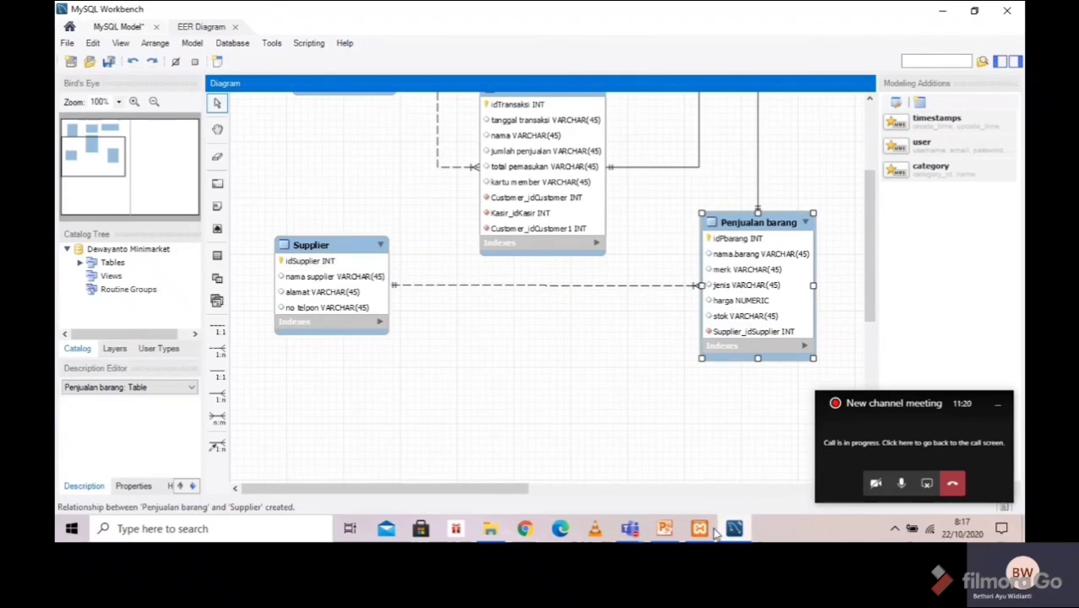
left_click(667, 529)
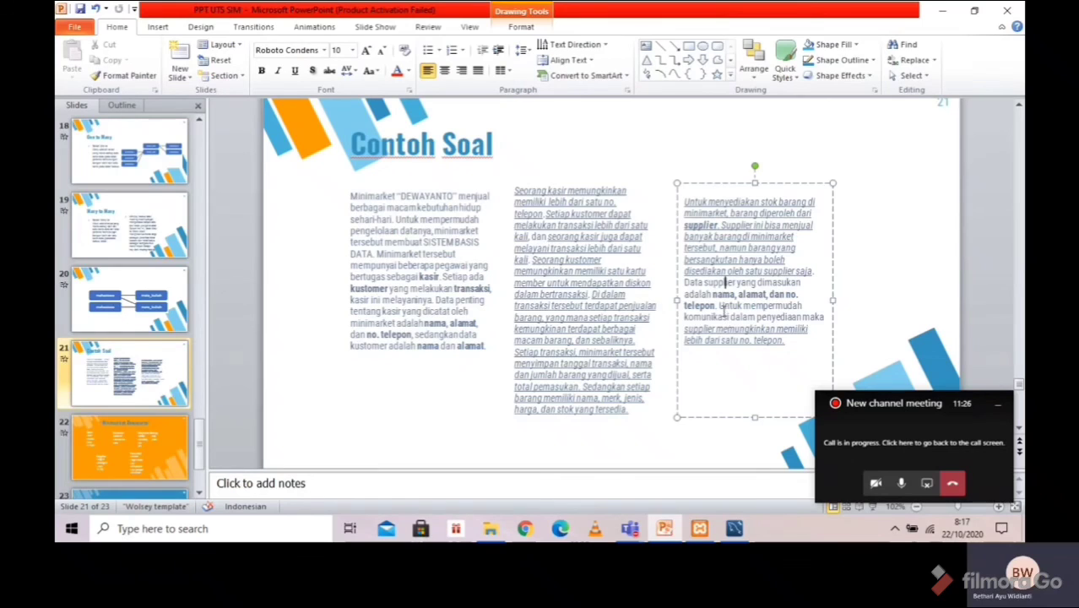
left_click_drag(720, 307, 756, 319)
left_click(756, 333)
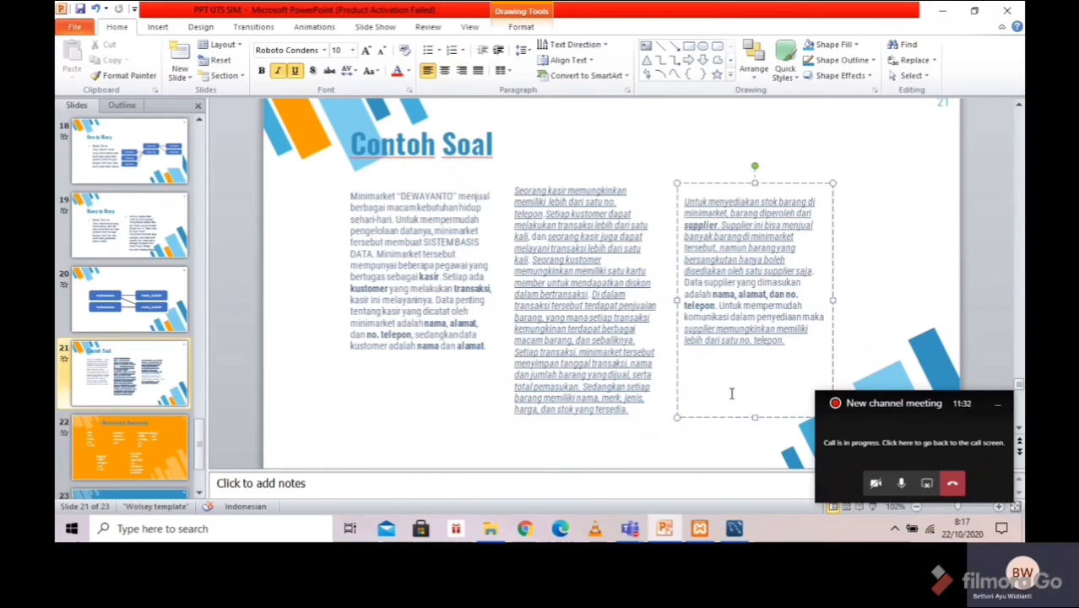
left_click(732, 532)
scroll(633, 338, "up", 3)
scroll(636, 345, "down", 1)
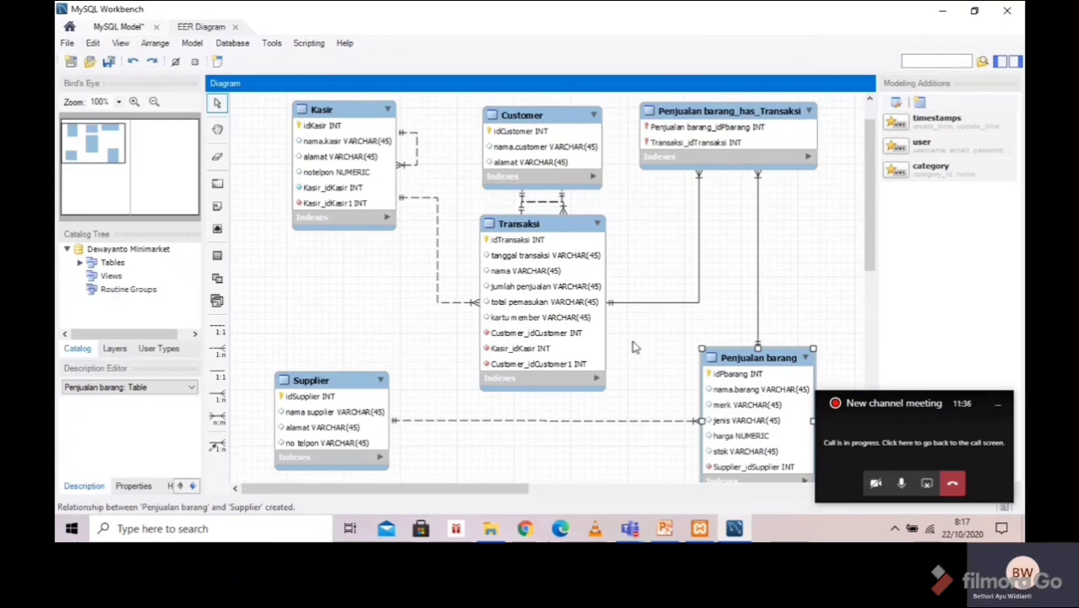
Create a 1:n non-identifying relationship from the Supplier table to itself, leaving its column definitions as they are
left_click(218, 352)
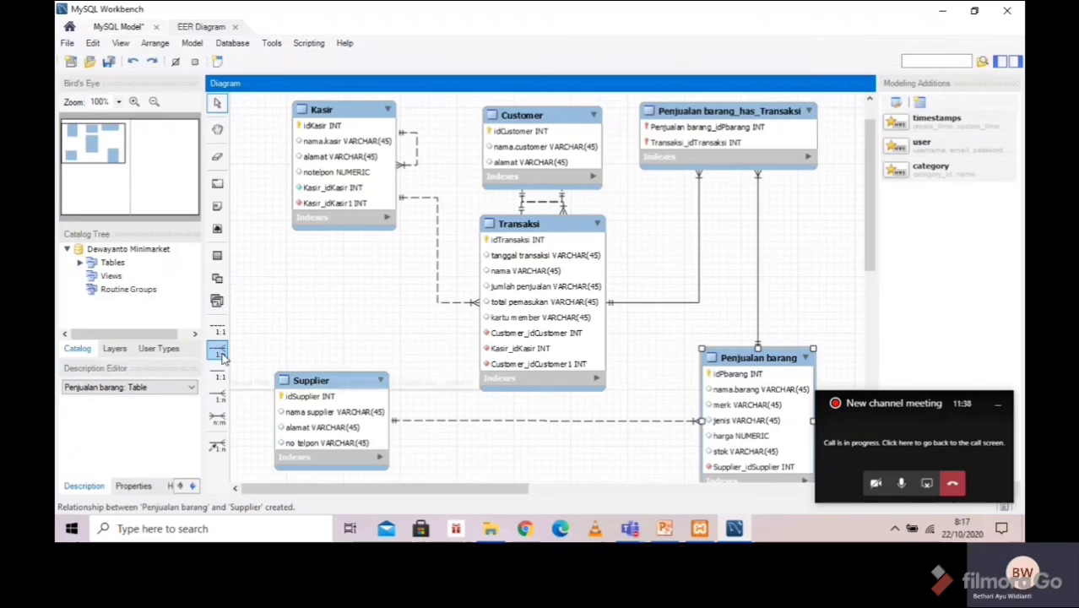
left_click(344, 386)
left_click(345, 386)
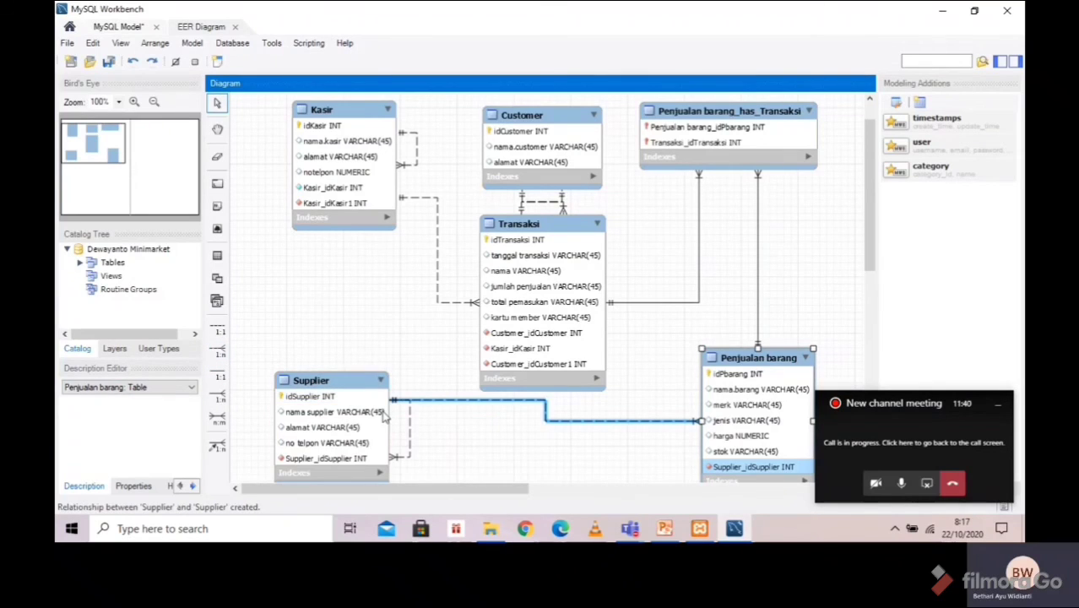
double_click(384, 450)
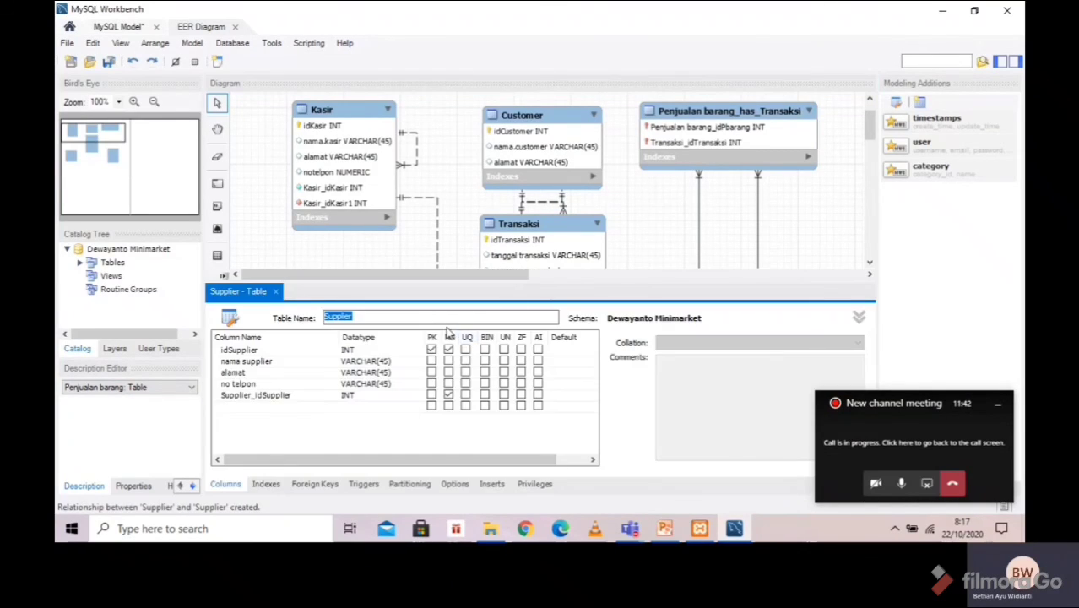
left_click(276, 291)
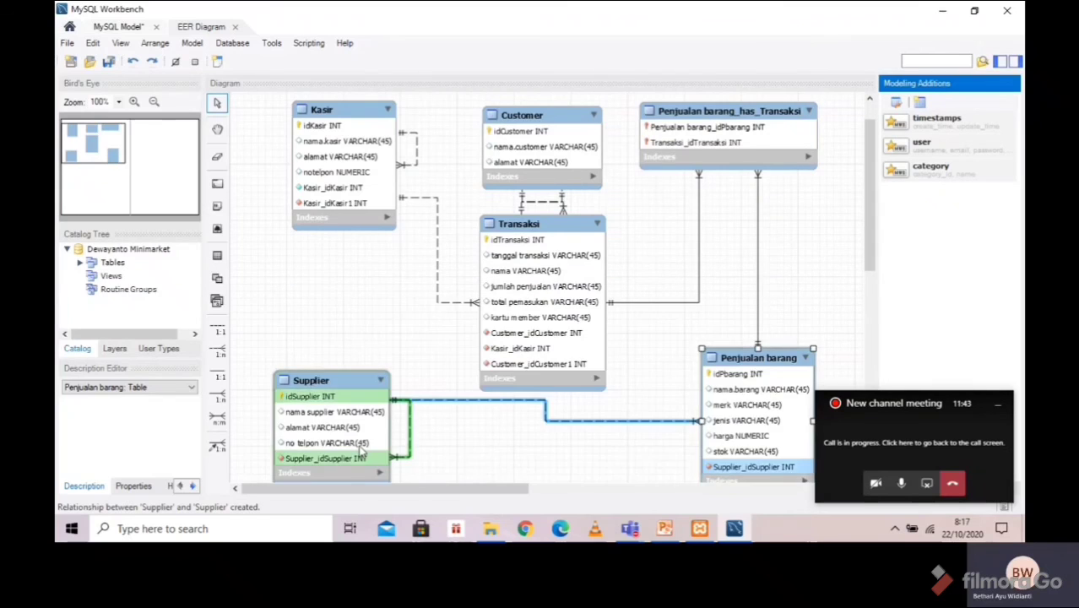
Move the Supplier table slightly down and to the left, and review the layout of the whole diagram
scroll(360, 451, "down", 3)
left_click_drag(346, 420, 341, 441)
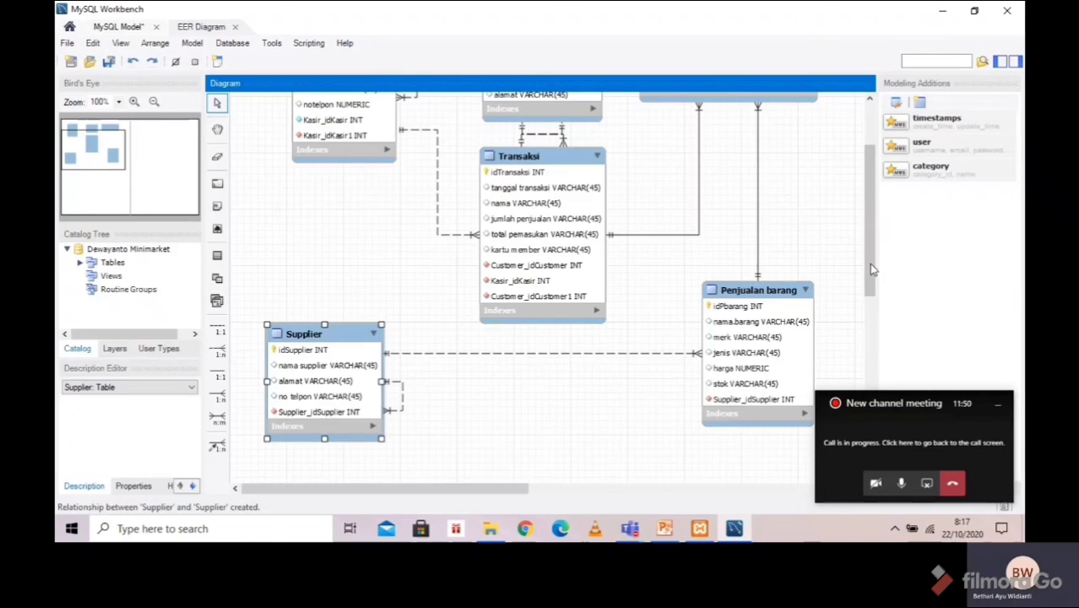
left_click_drag(872, 266, 877, 229)
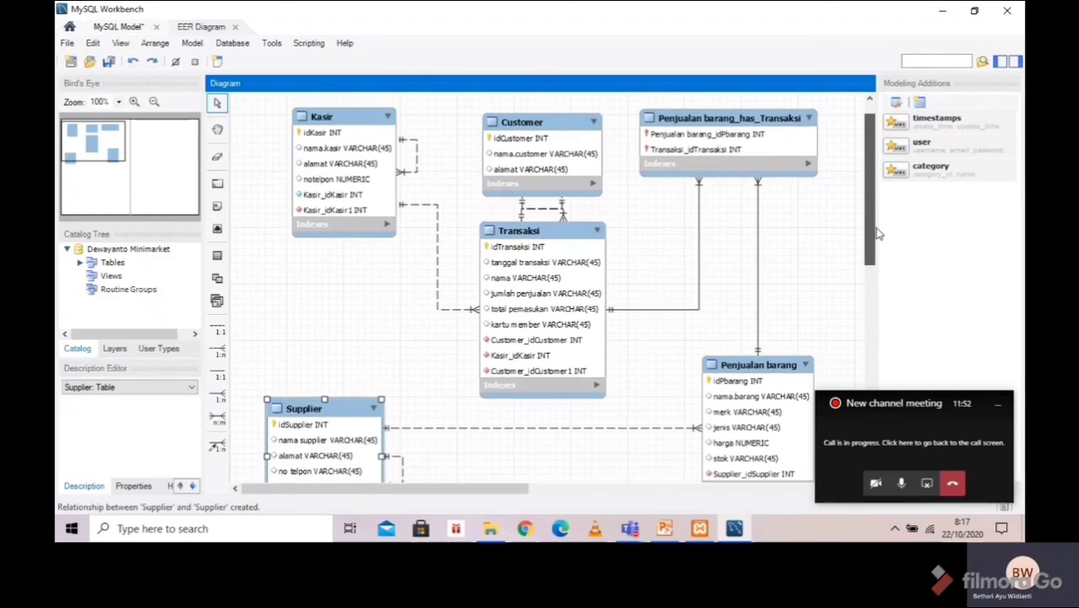
scroll(878, 233, "up", 1)
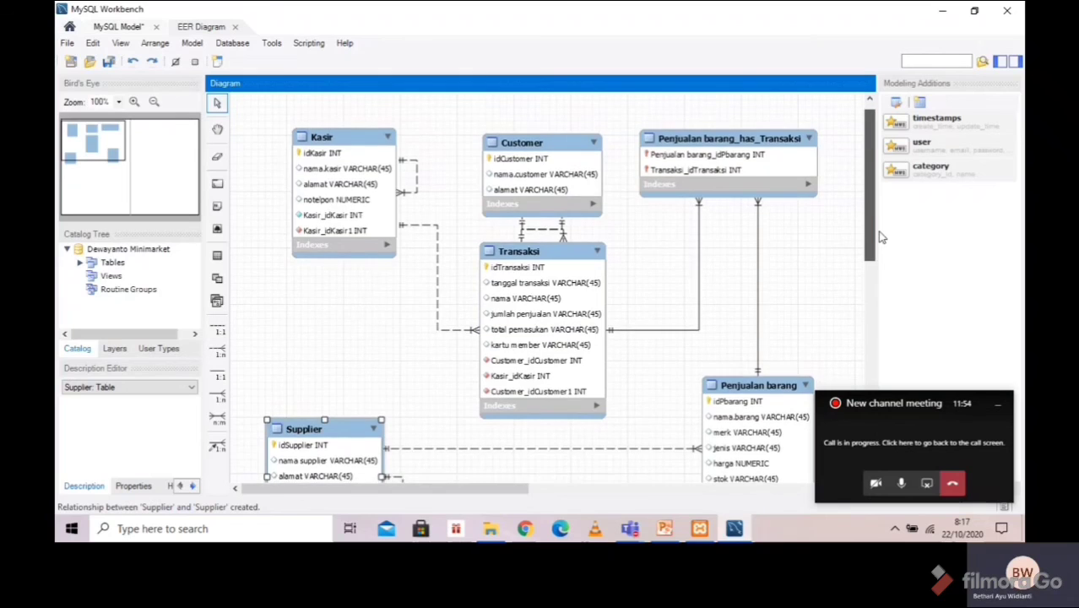
scroll(877, 244, "down", 5)
scroll(875, 262, "up", 6)
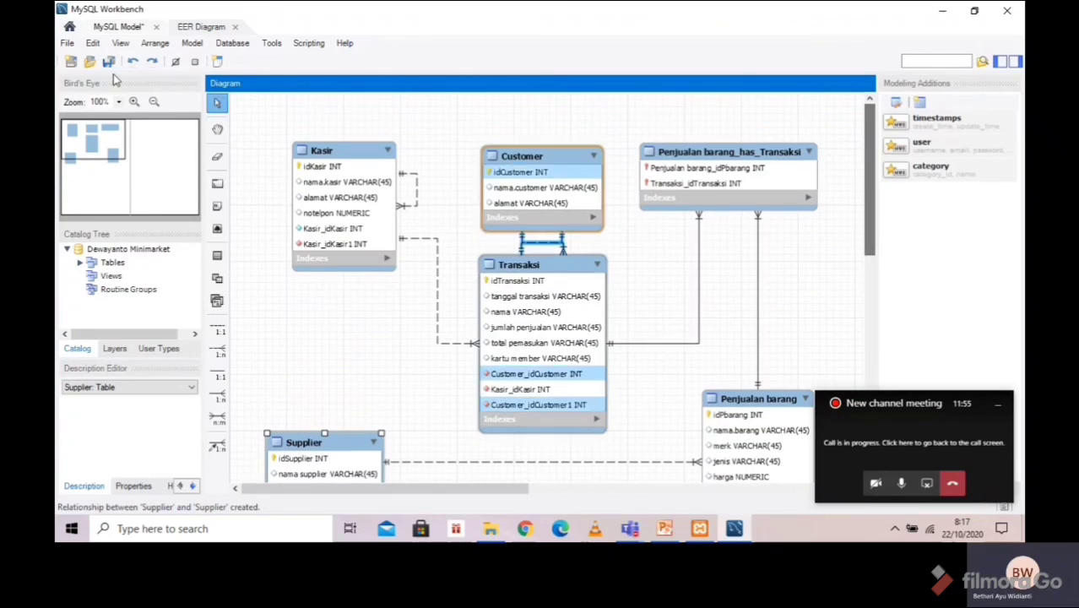
Save the model in the Downloads folder as a MySQL Workbench model named Minimarket Dewayanto
left_click(67, 45)
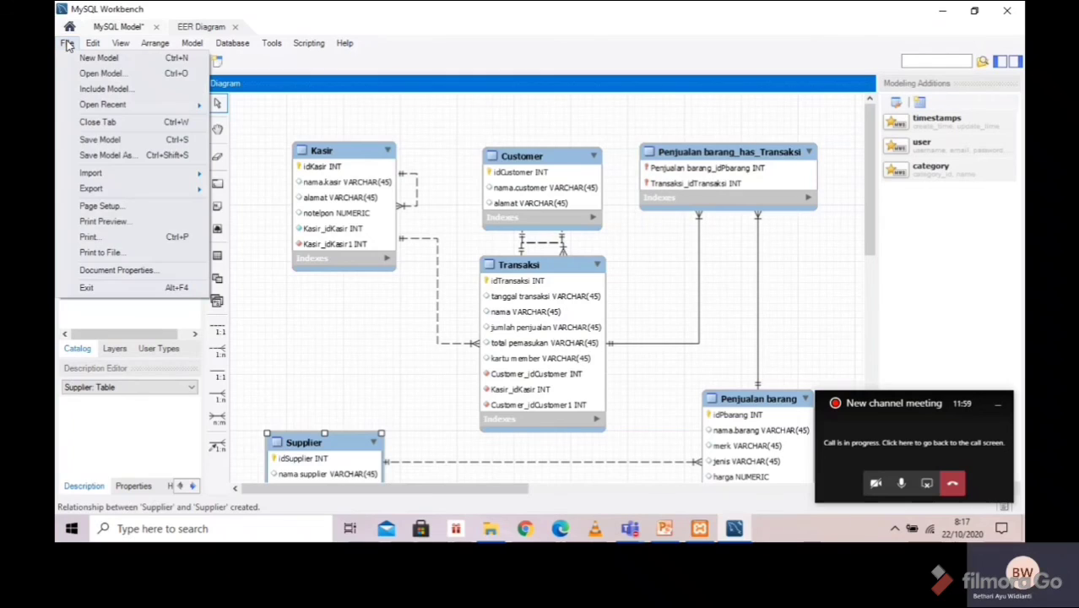
left_click(119, 142)
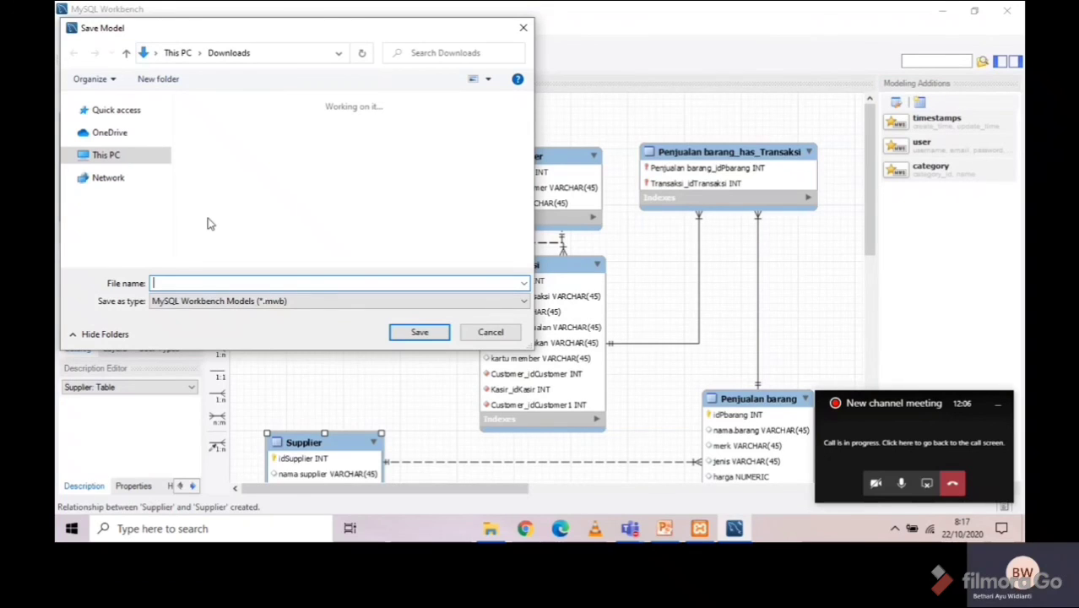
type("Mini")
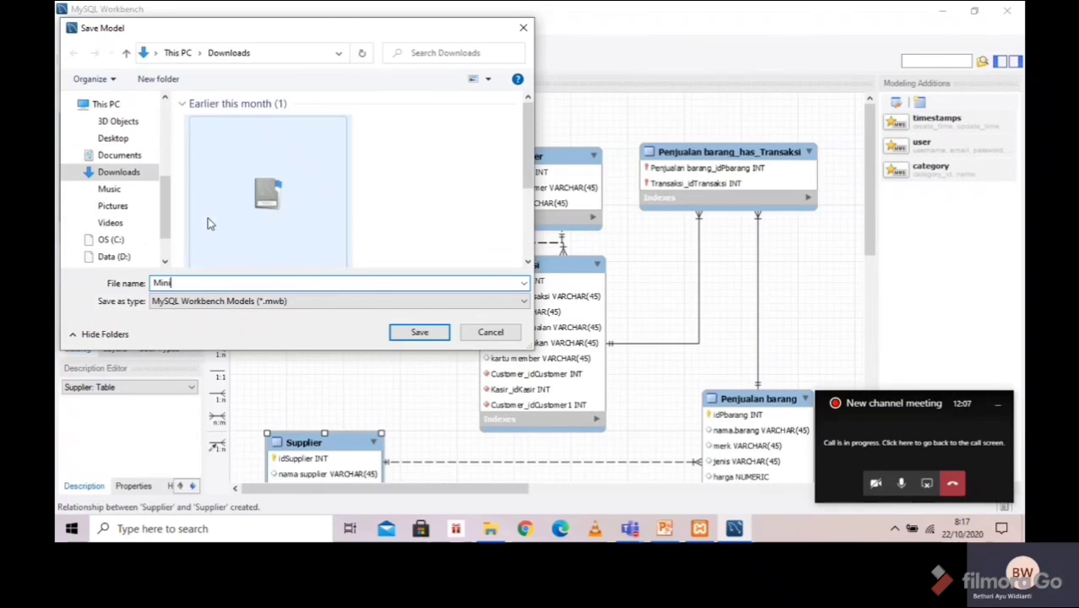
type("market ")
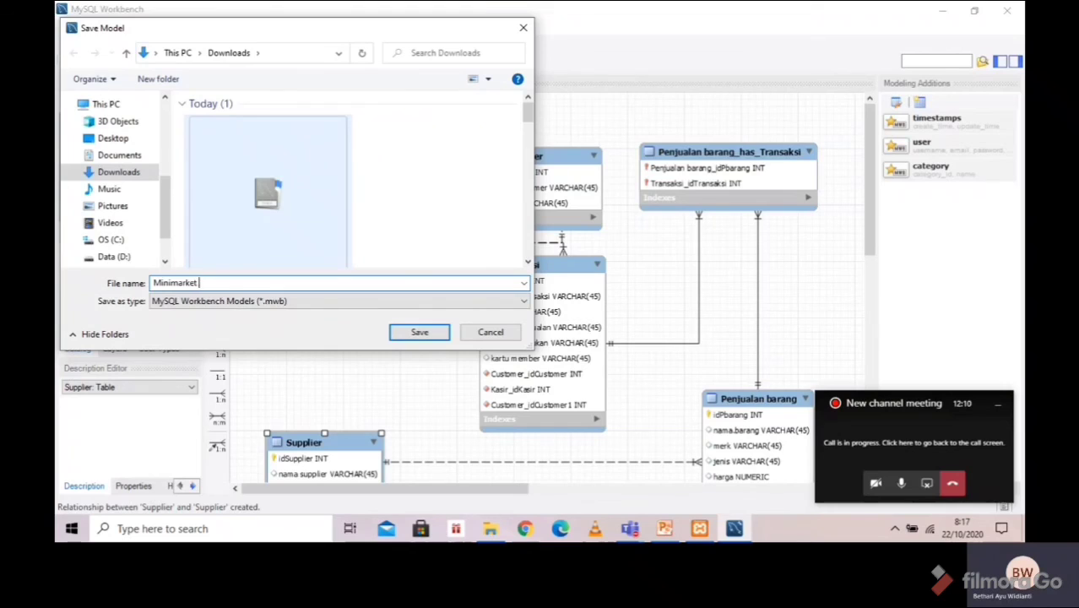
type("Dewayanto")
left_click(433, 333)
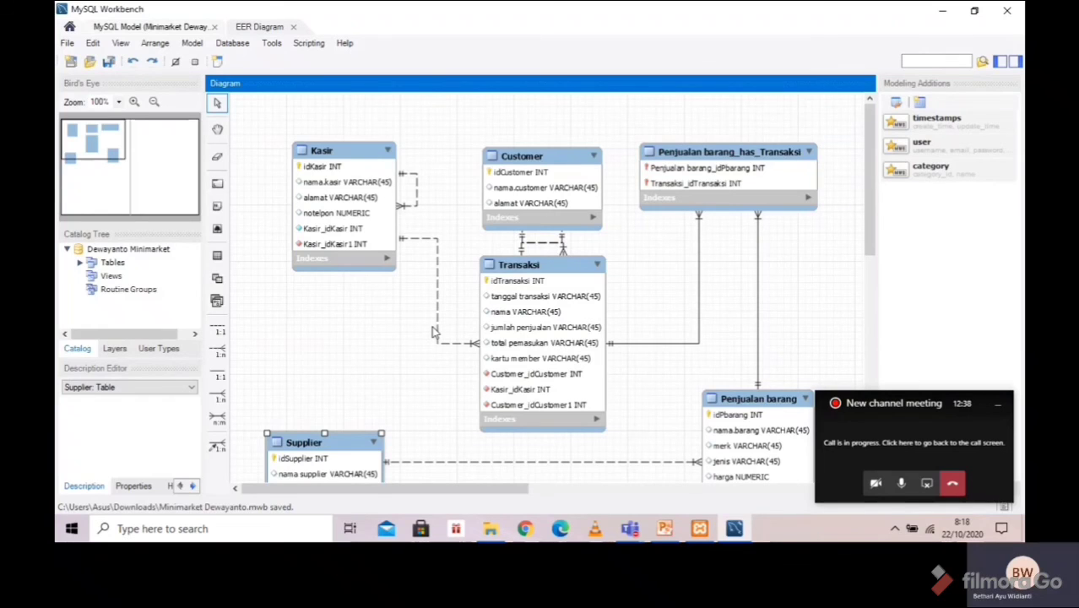
Move the Transaksi table further below the Customer table and slightly to the left, and end the ongoing channel meeting call
left_click_drag(559, 268, 541, 318)
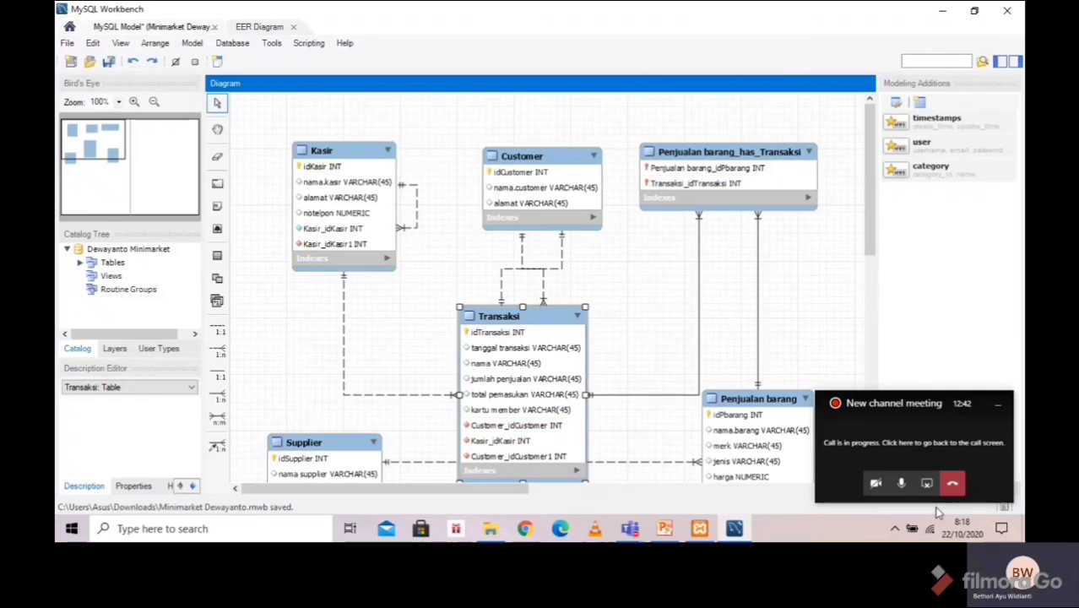
left_click(953, 483)
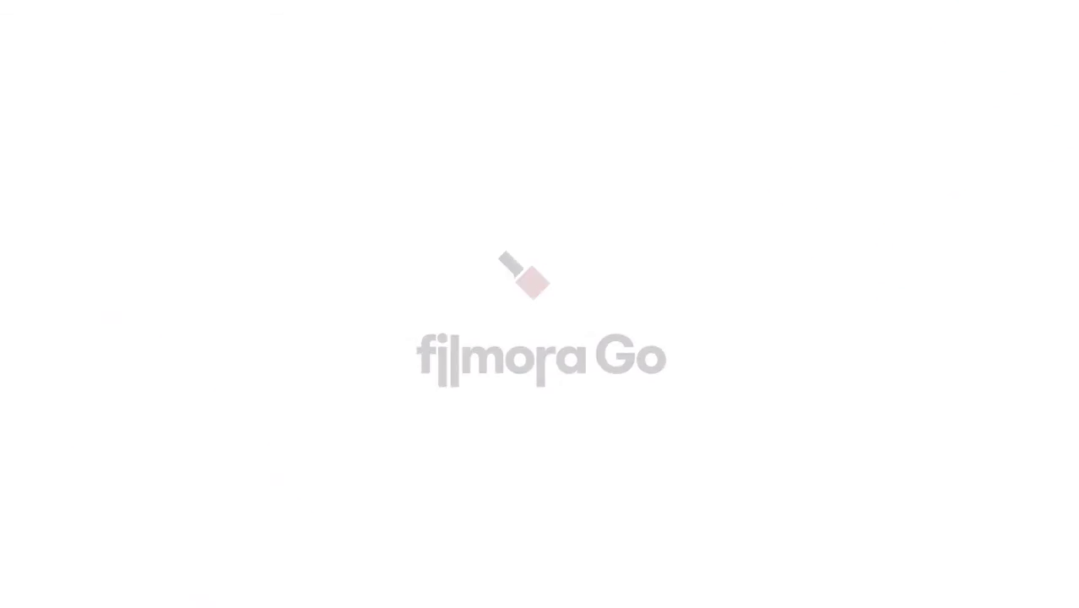